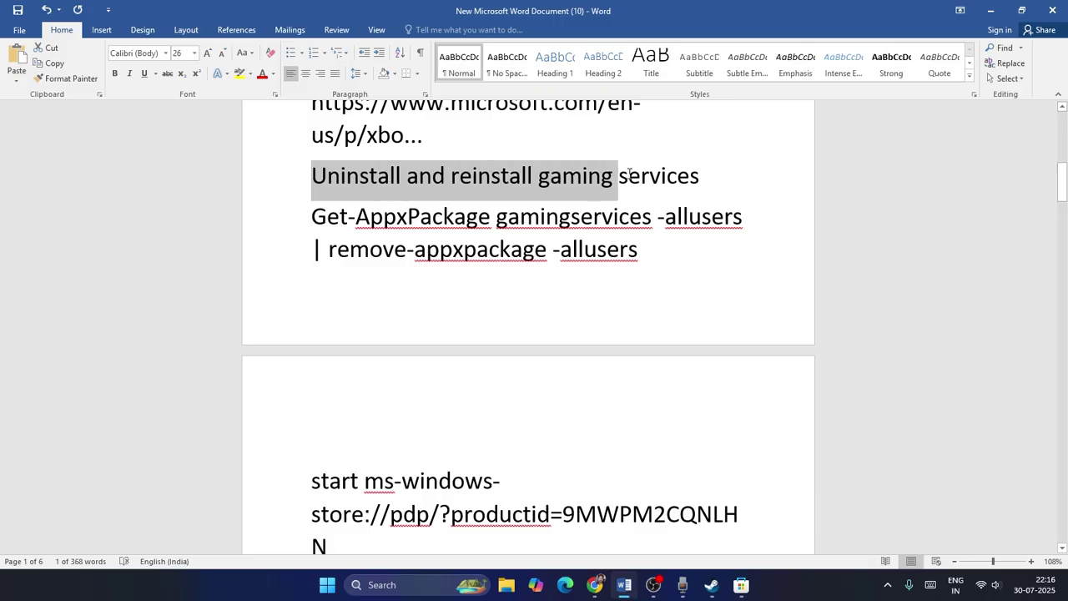
Copy the two-line Get-AppxPackage gaming services removal command from the Word document.
click(718, 177)
scroll(566, 303, down, 1)
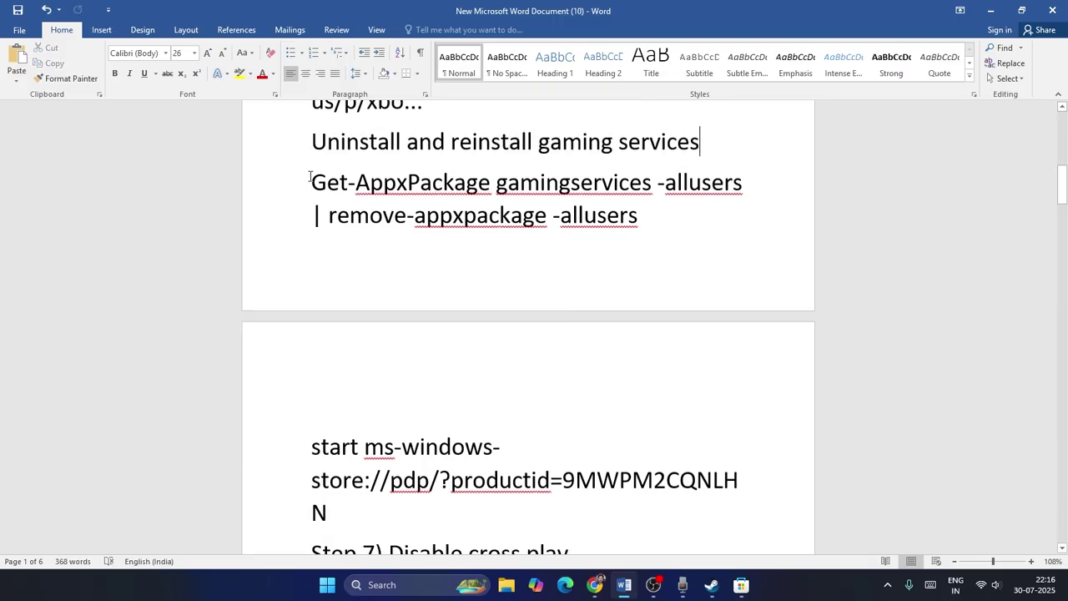
drag(321, 176, 621, 210)
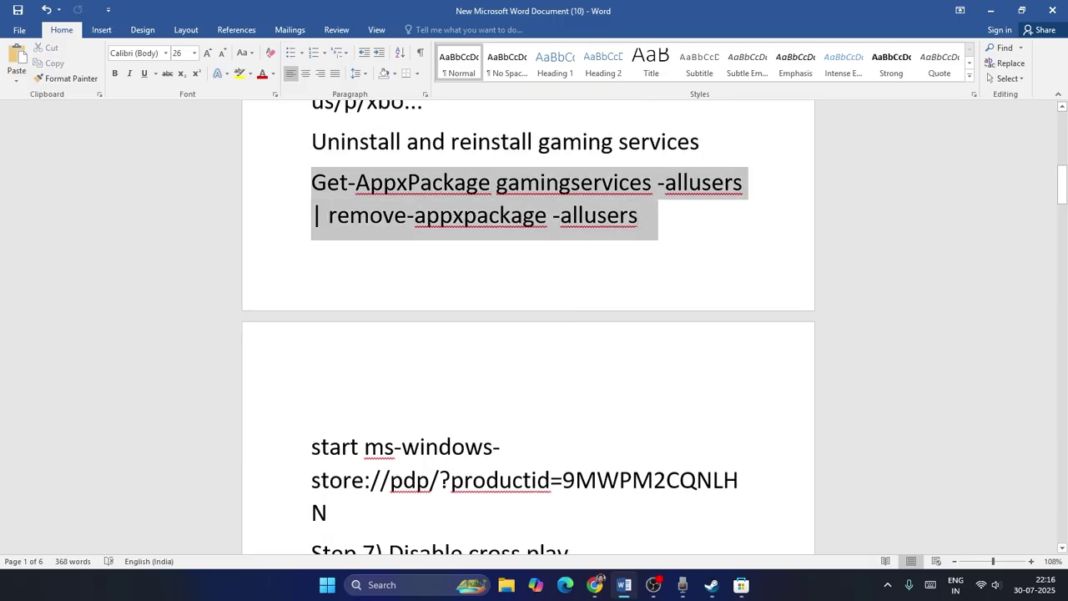
click(621, 358)
scroll(619, 344, down, 3)
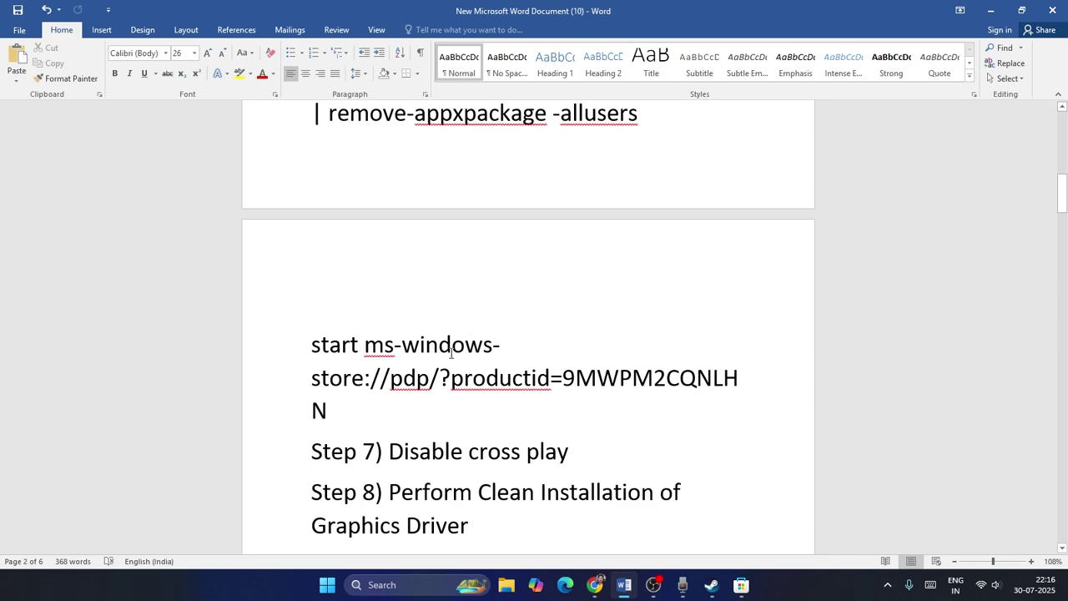
scroll(678, 293, up, 4)
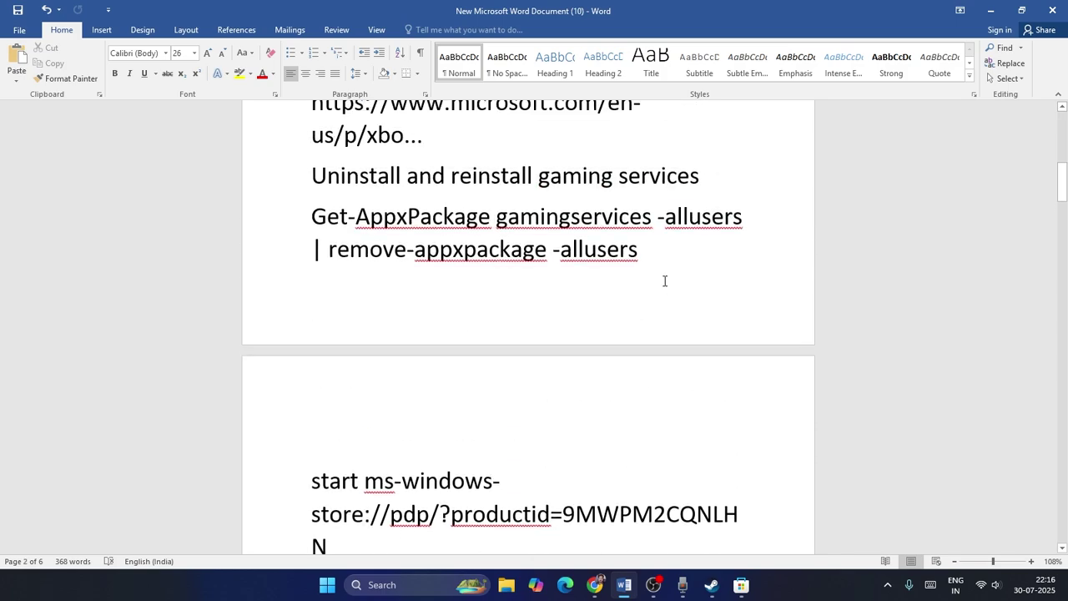
drag(646, 252, 374, 238)
right_click(374, 238)
click(399, 255)
Minimize Word, the Microsoft Store and Chrome to reveal the desktop.
click(990, 10)
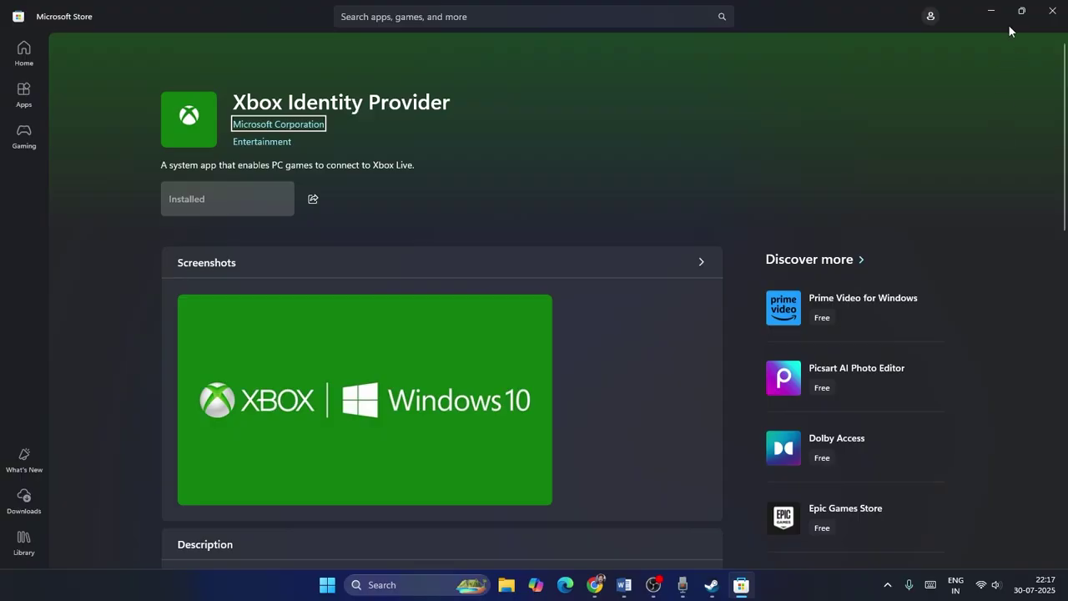
click(1001, 21)
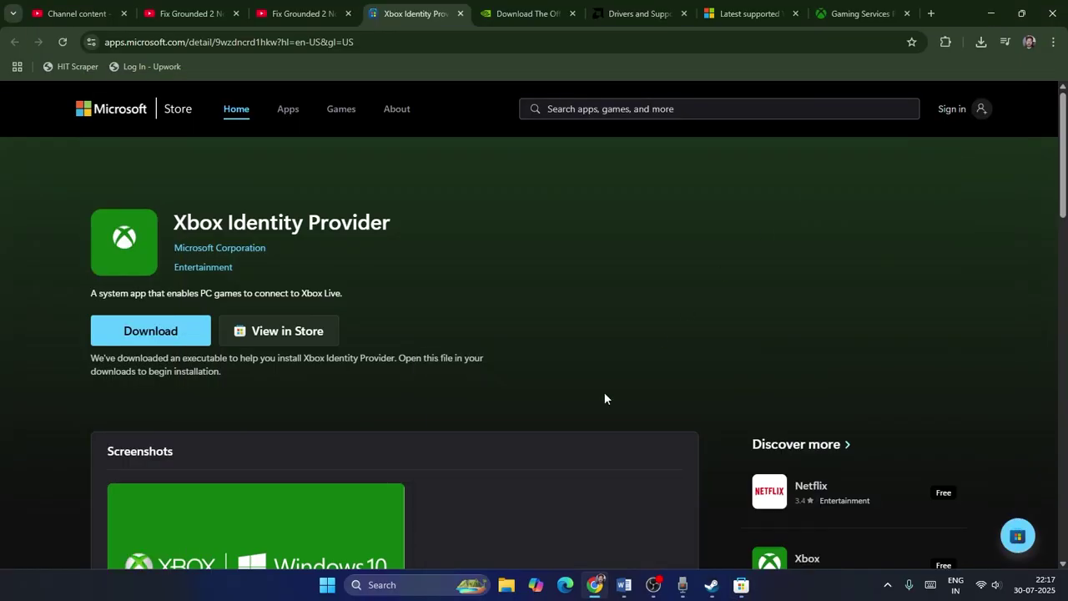
click(991, 13)
Launch PowerShell as administrator via 'powershell' search and run the pasted gaming services removal command.
click(402, 586)
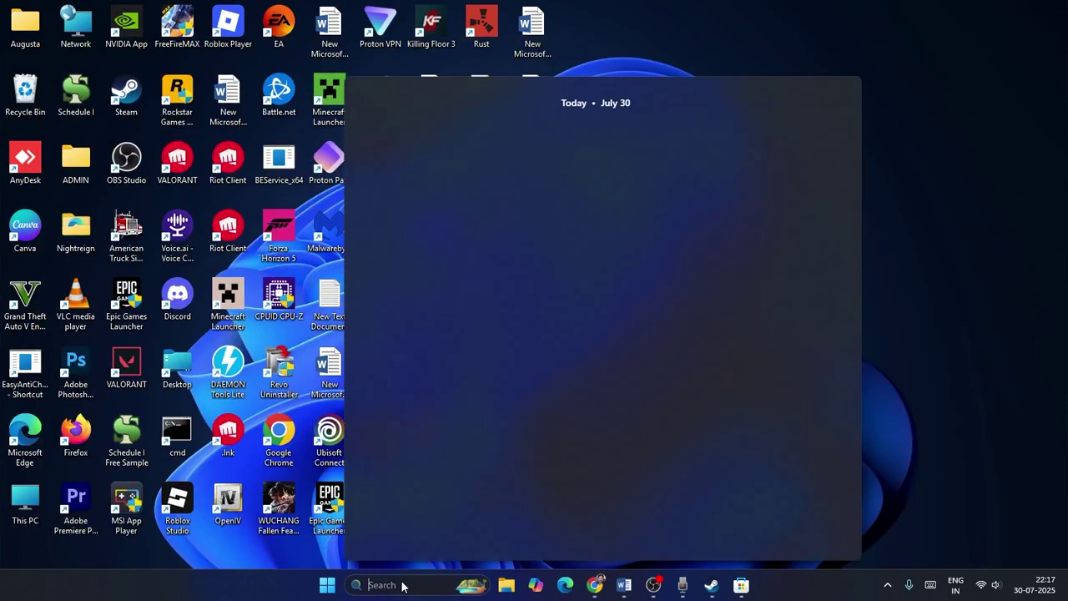
text(power)
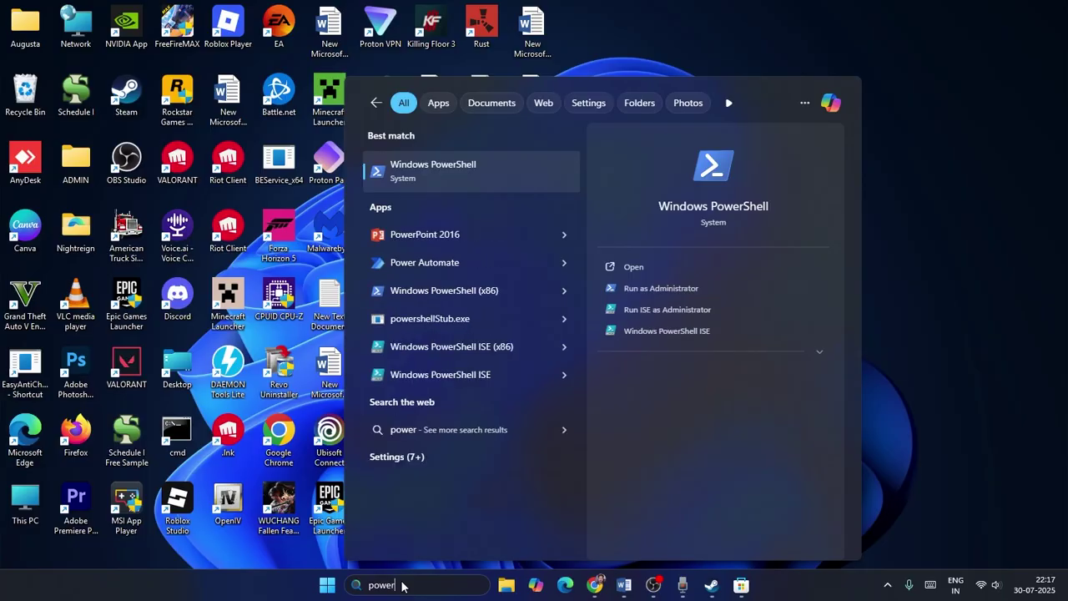
text(shell)
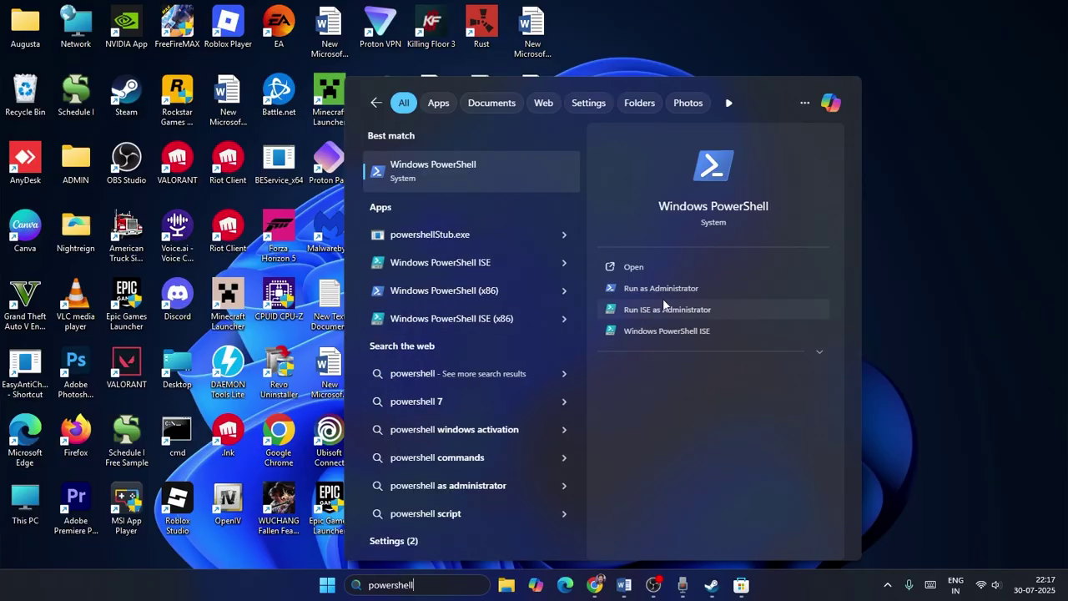
click(672, 290)
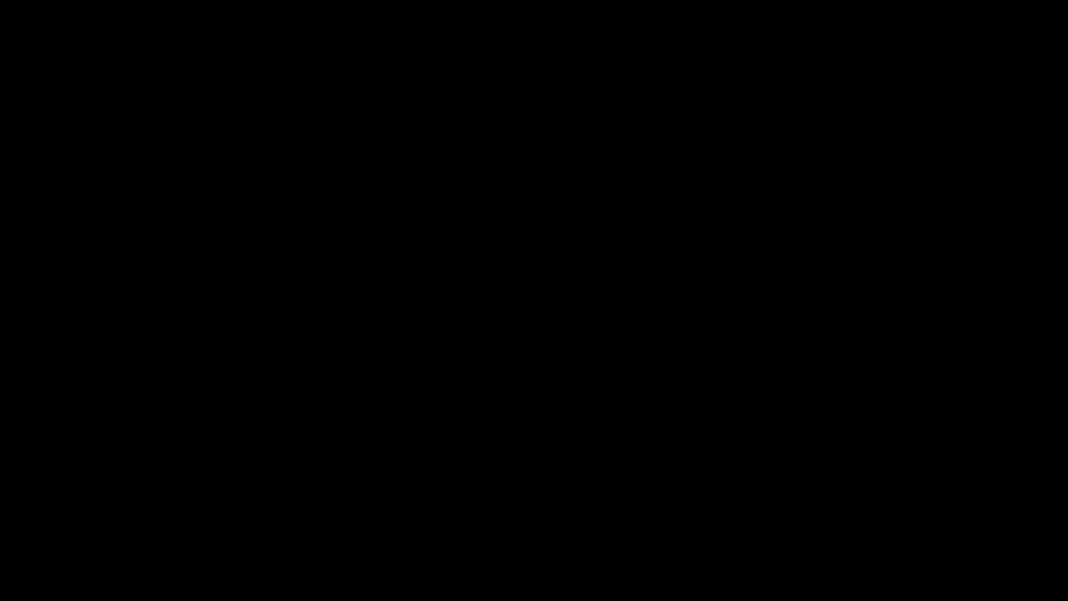
right_click(271, 201)
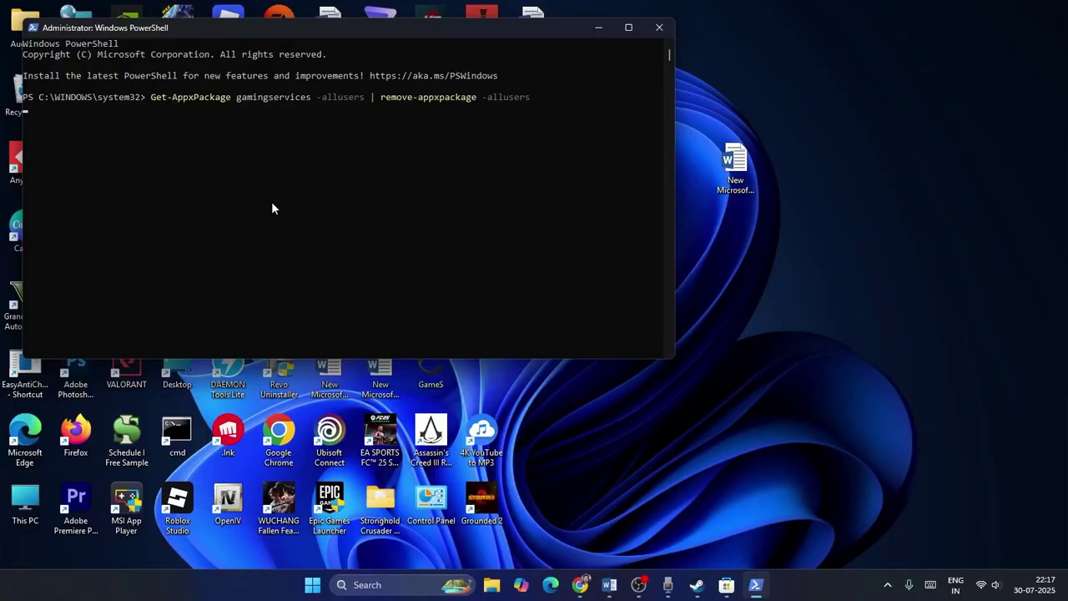
key(Return)
Copy the start ms-windows-store command from the Word notes.
click(610, 584)
scroll(436, 298, down, 4)
drag(315, 344, 350, 405)
right_click(398, 337)
click(422, 356)
Run the store launch command in PowerShell, minimize the Store, and close PowerShell.
click(756, 584)
right_click(300, 259)
key(Return)
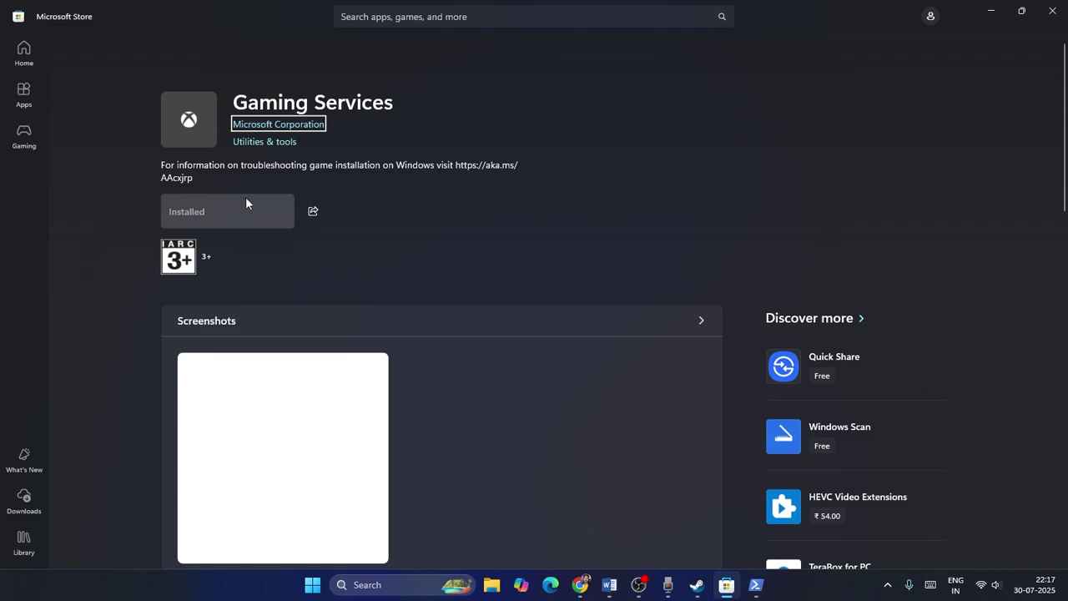
click(989, 12)
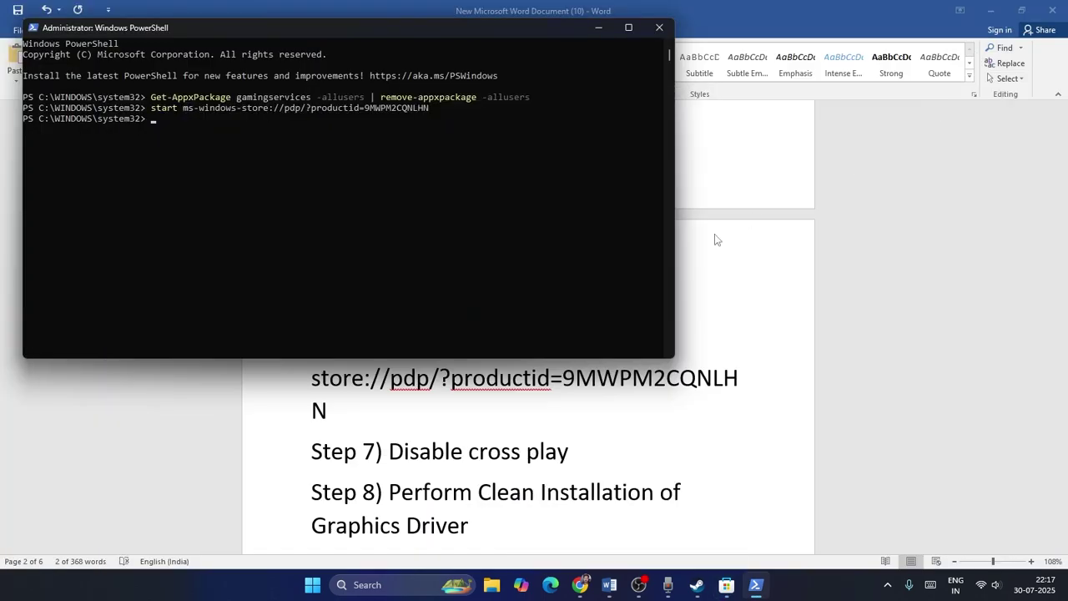
click(659, 29)
scroll(500, 267, down, 3)
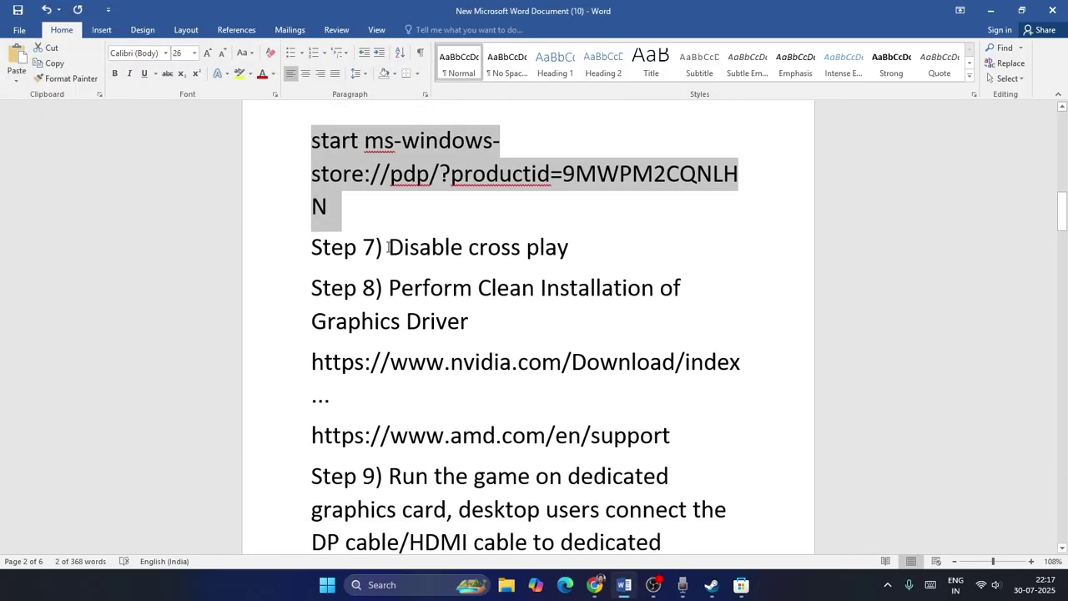
Highlight the Disable cross play step in the Word notes, then minimize Word.
click(388, 247)
key(shift+Right)
key(shift+Right)
key(shift+Right)
key(shift+Right)
key(shift+Right)
key(shift+Right)
key(shift+Right)
key(shift+Right)
key(shift+Right)
key(shift+Right)
key(shift+Right)
key(shift+Right)
key(shift+Right)
key(shift+Right)
key(shift+Right)
key(shift+Right)
key(shift+Right)
key(shift+Right)
key(Right)
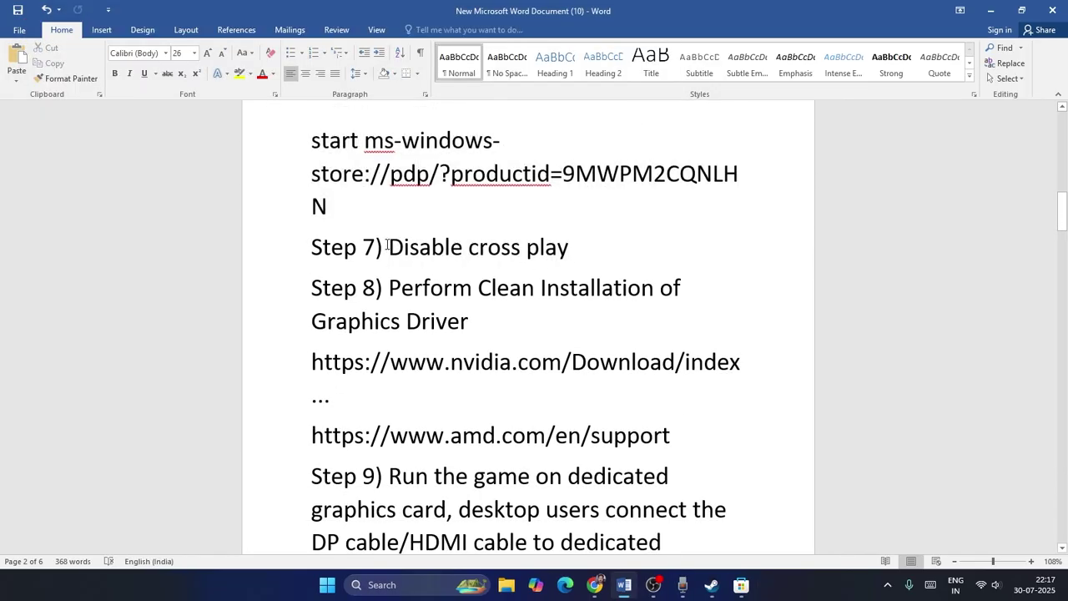
drag(379, 247, 584, 247)
click(584, 247)
click(991, 10)
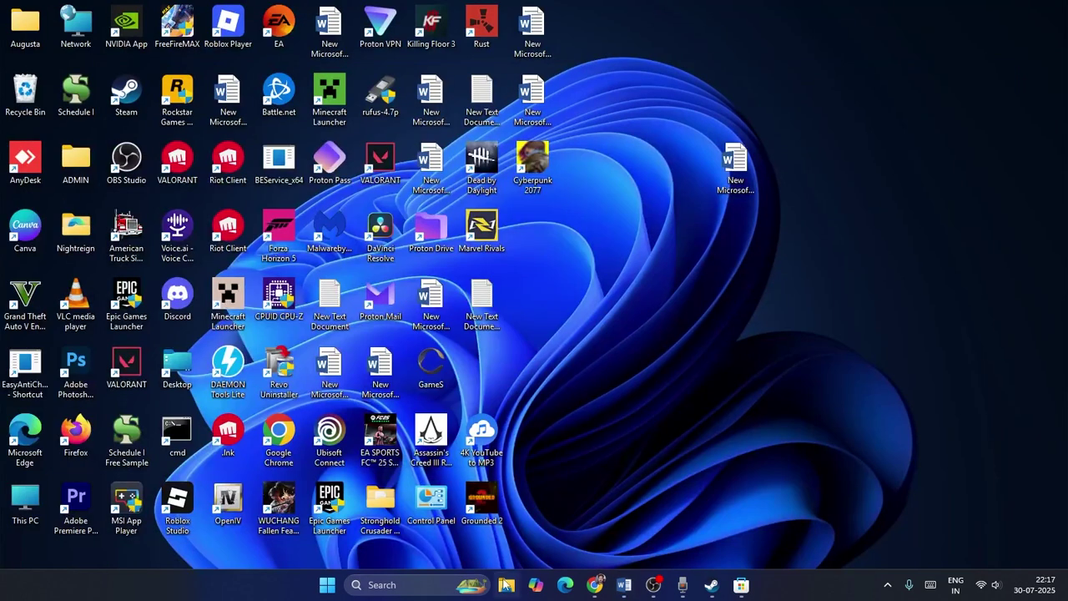
In File Explorer, navigate from C: through Users and your profile to AppData\Local.
click(504, 586)
click(65, 420)
double_click(229, 132)
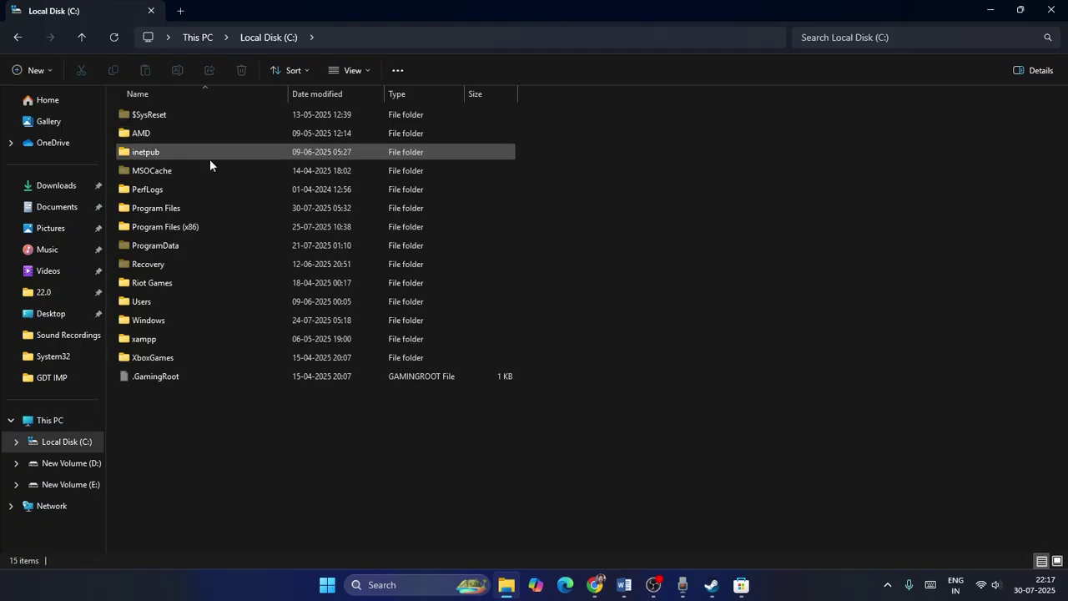
double_click(140, 301)
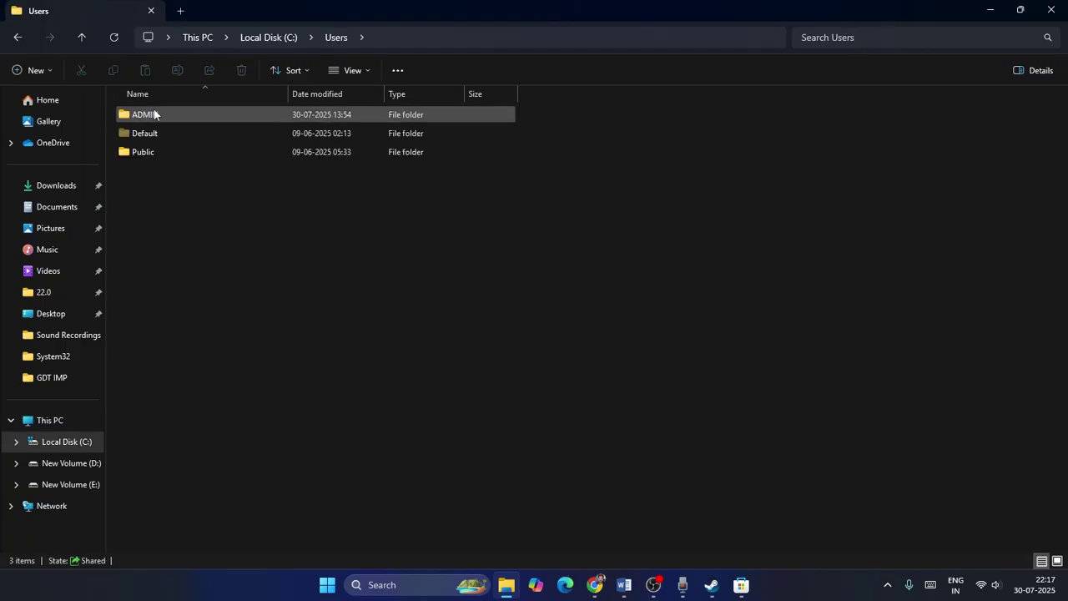
double_click(156, 114)
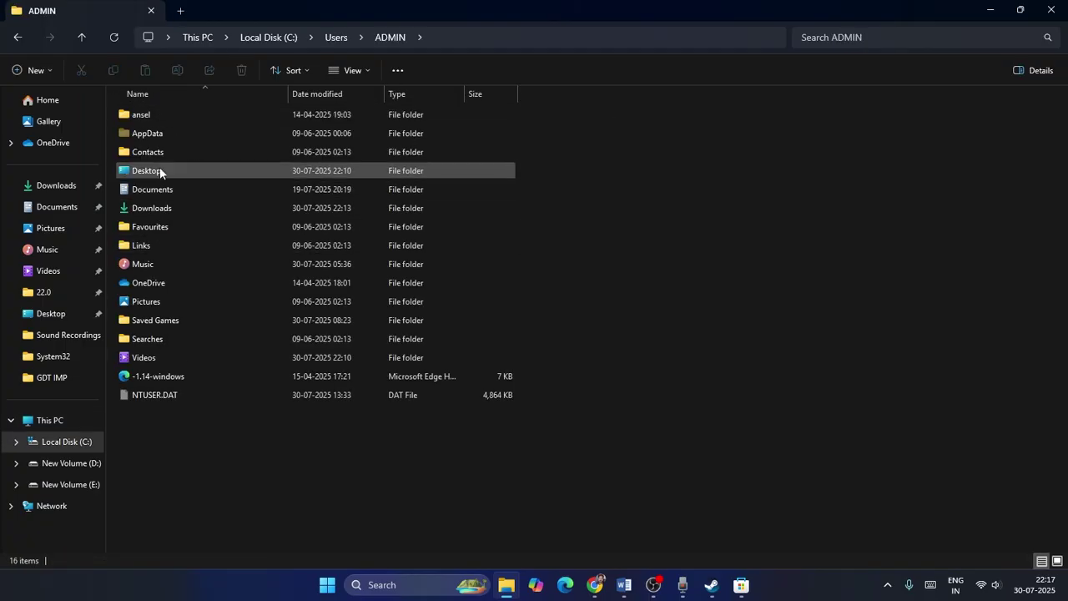
click(160, 138)
double_click(160, 136)
double_click(155, 119)
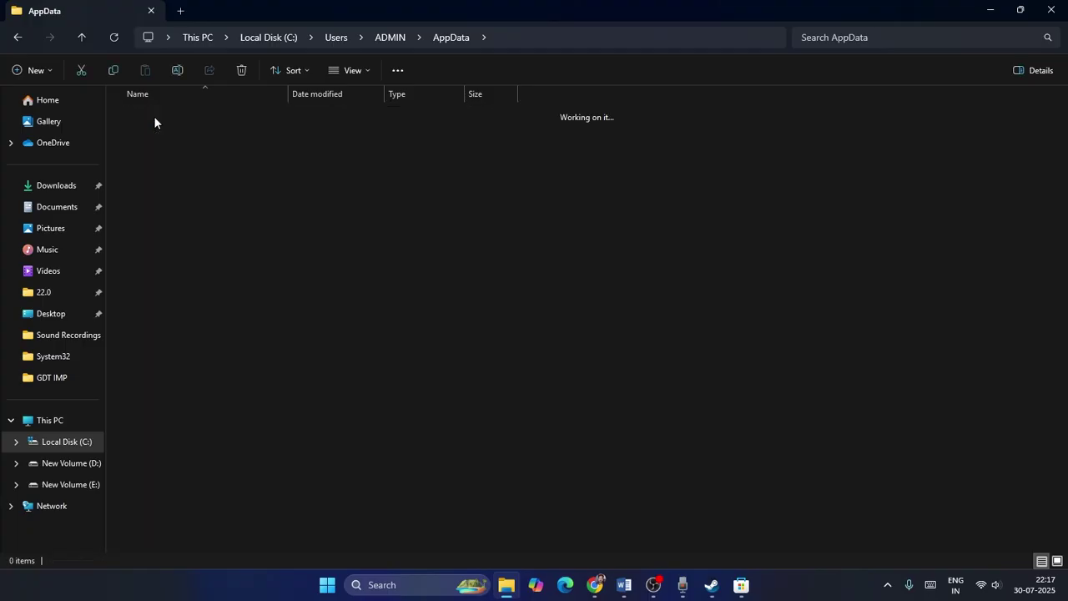
Go into Augusta.old\Saved\Config\WinGRTS and open GameUserSettings in Notepad.
double_click(161, 230)
click(163, 118)
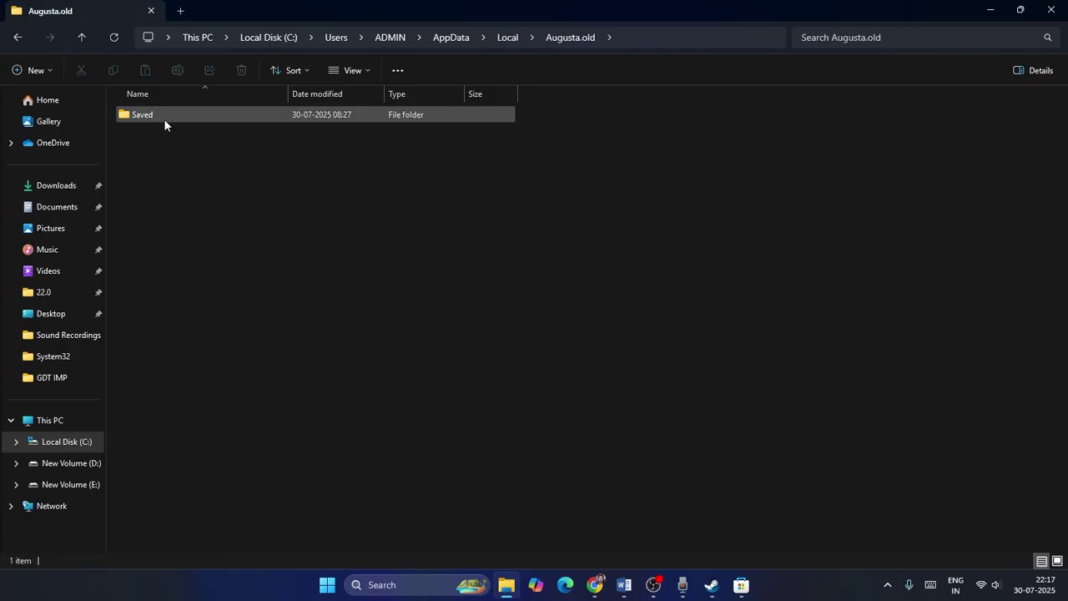
double_click(163, 117)
double_click(149, 116)
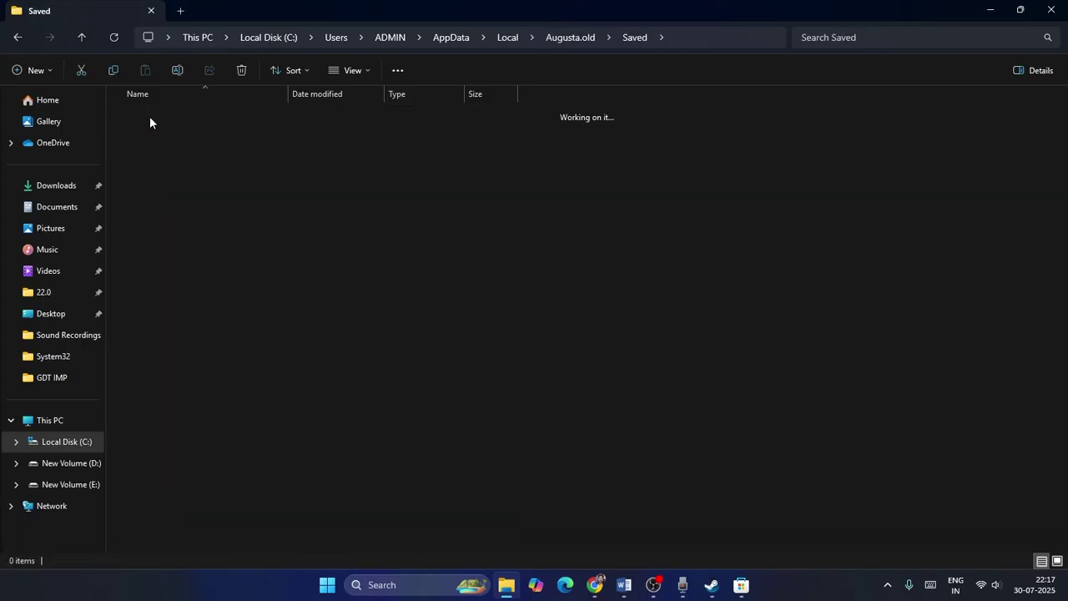
double_click(148, 135)
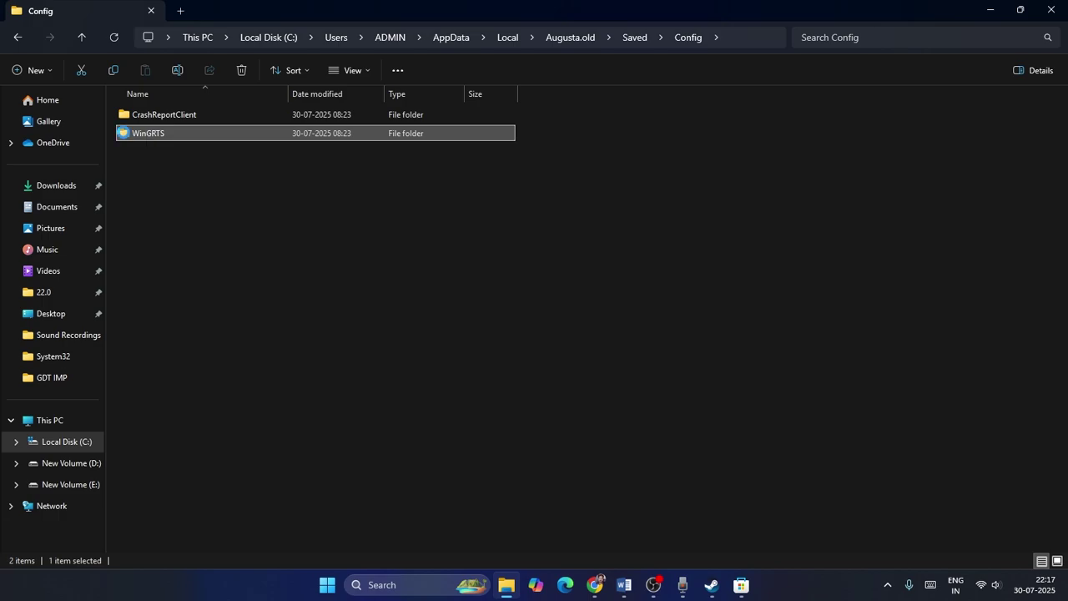
click(152, 114)
double_click(153, 114)
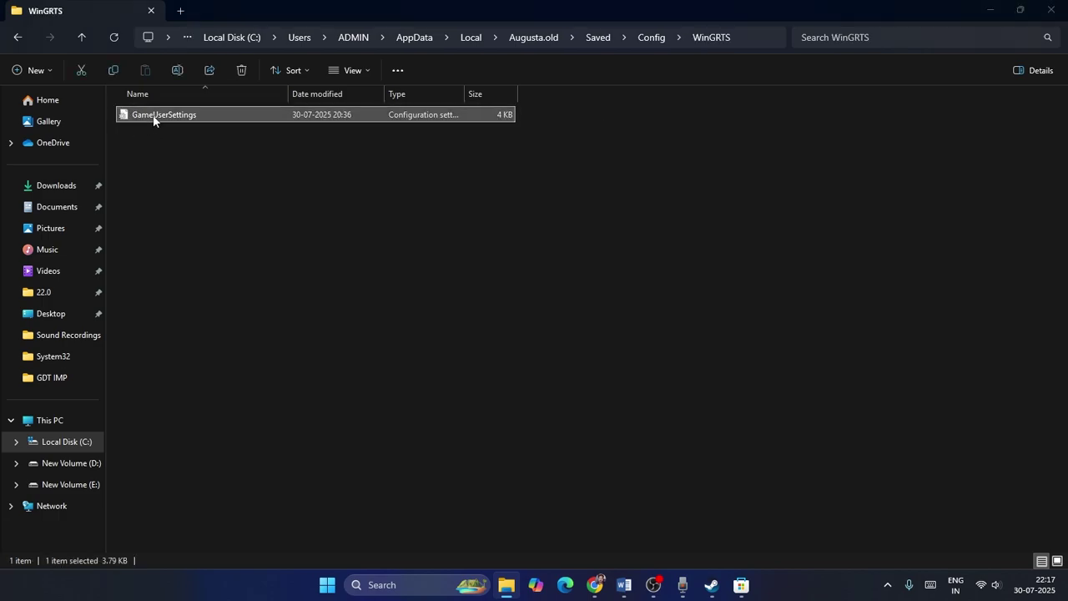
Find bCrossPlayEnabled in GameUserSettings and select its False value.
scroll(350, 242, down, 9)
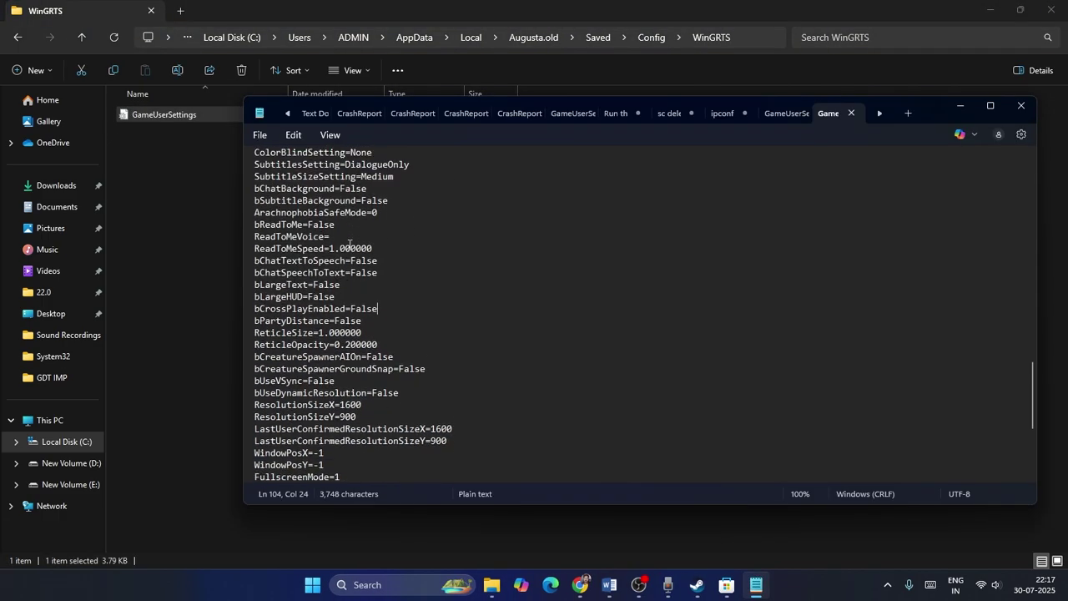
scroll(350, 243, down, 4)
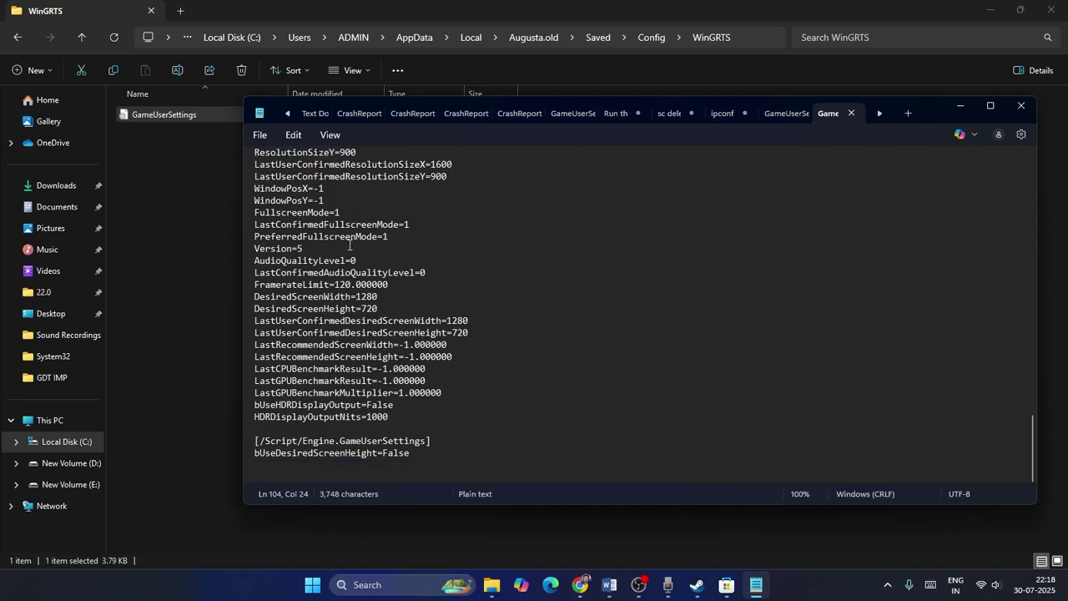
scroll(351, 256, up, 4)
scroll(351, 255, up, 4)
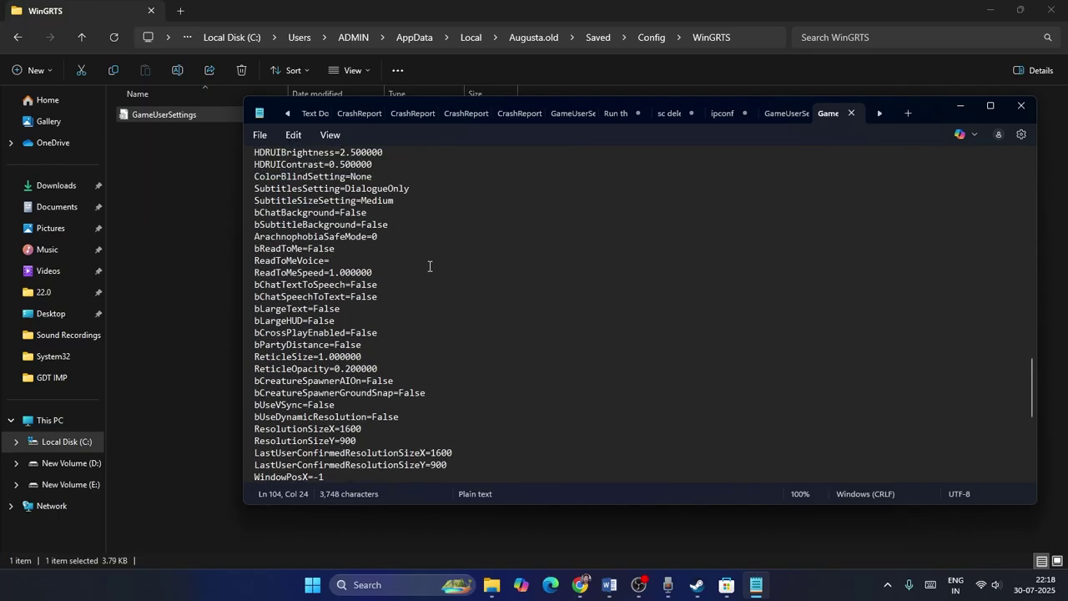
drag(255, 332, 345, 330)
key(Right)
key(Right)
key(ctrl+shift+Right)
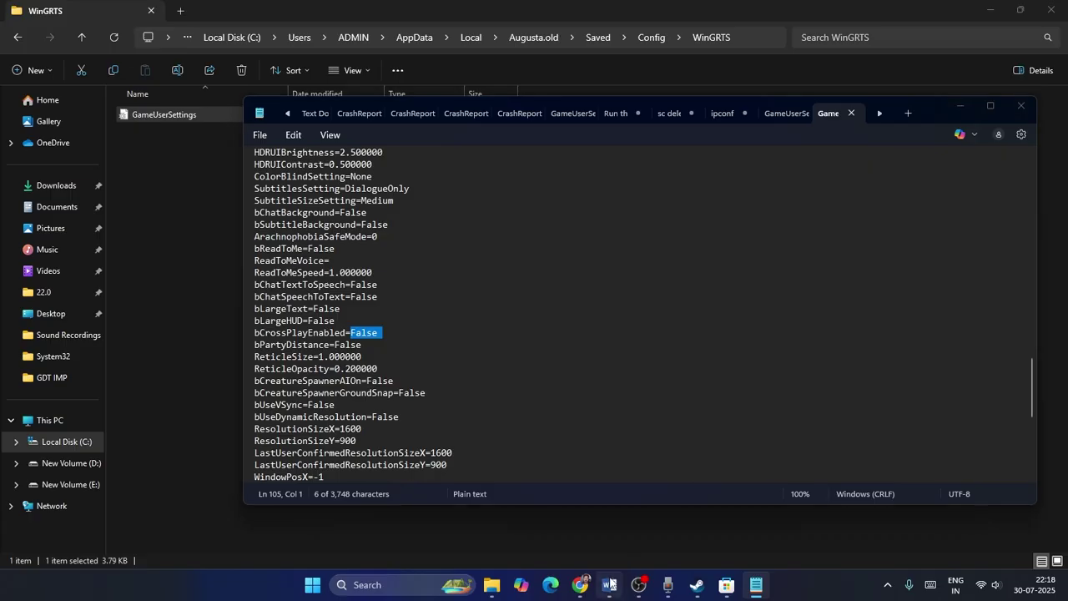
Check the Word notes, save GameUserSettings, and close the open windows to the desktop.
click(609, 584)
click(610, 584)
click(261, 135)
click(292, 267)
click(1021, 105)
click(1050, 10)
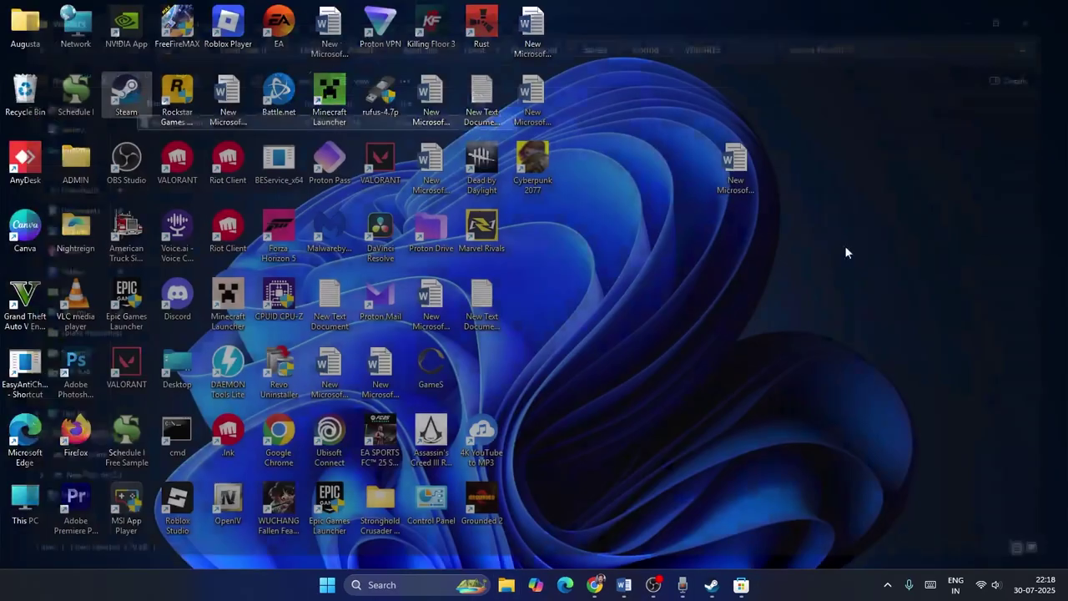
Review Step 8 on clean driver installs in Word, then switch to Chrome's NVIDIA drivers tab.
click(623, 584)
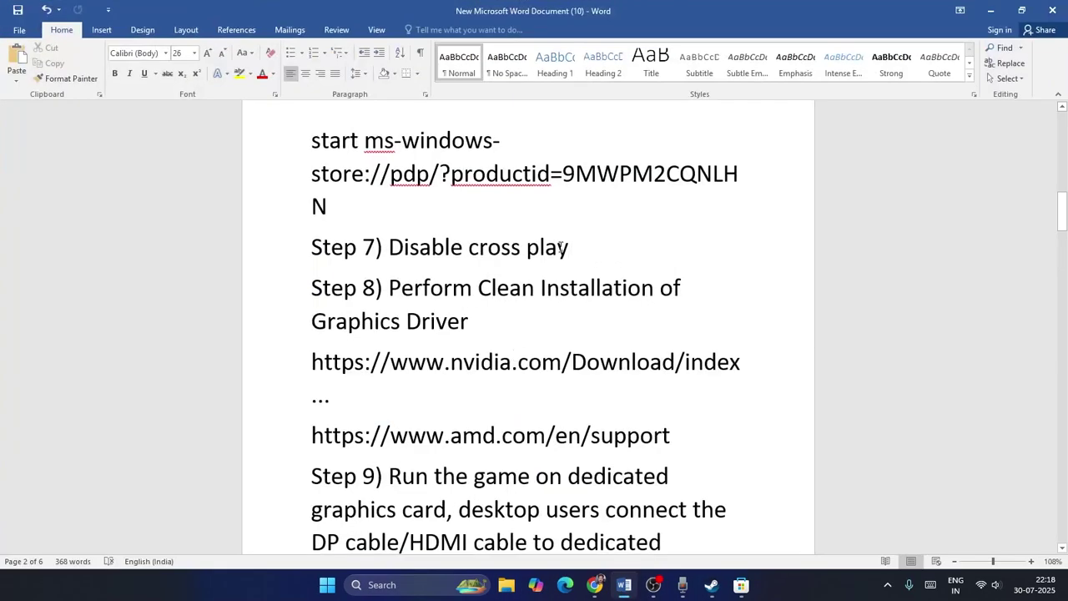
scroll(562, 247, down, 2)
drag(389, 186, 469, 218)
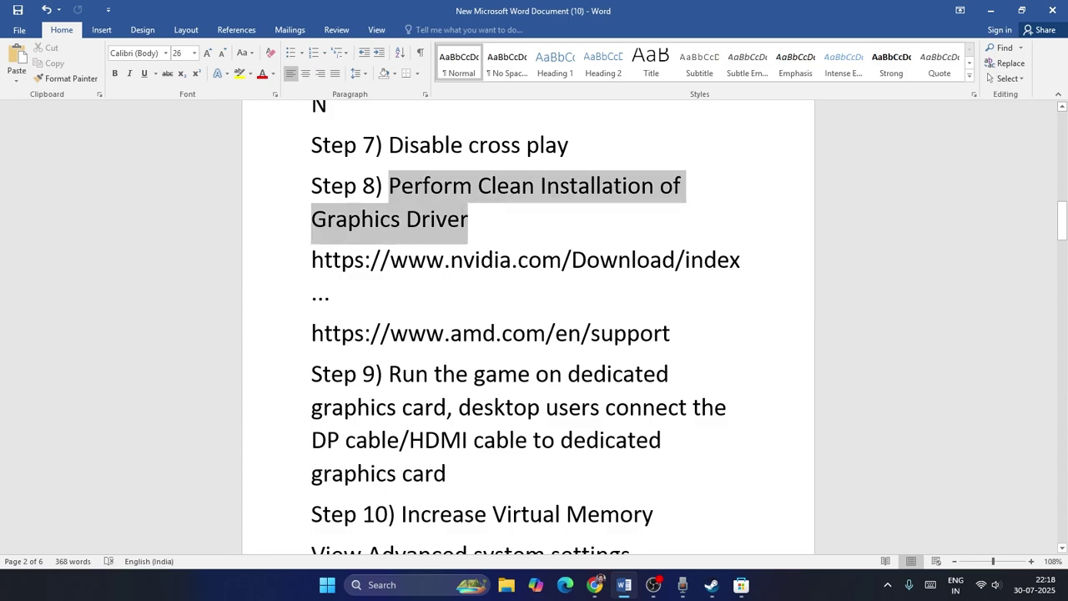
click(518, 230)
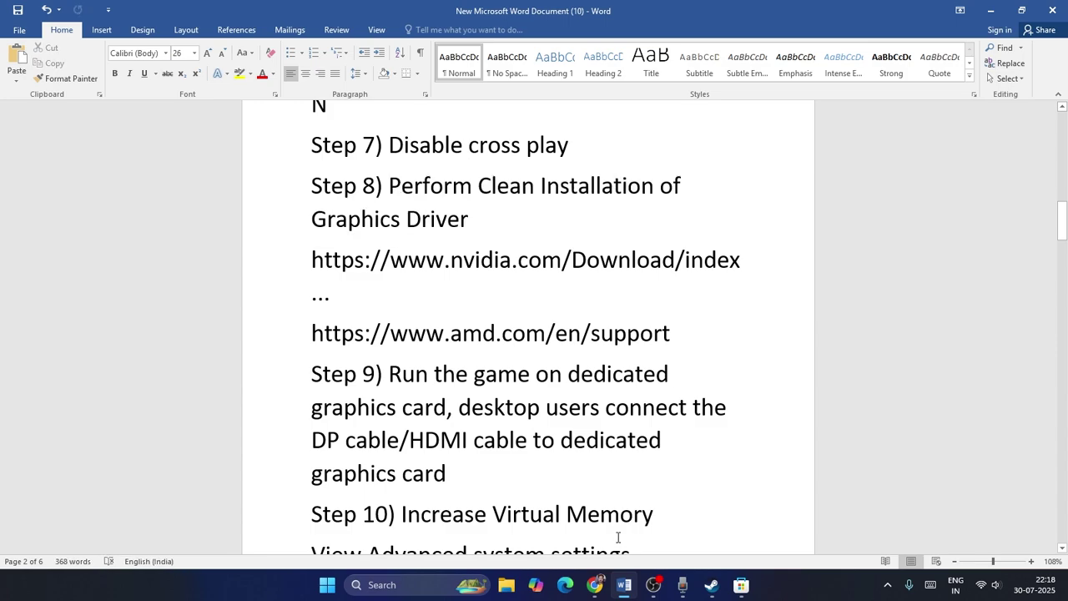
click(594, 584)
click(506, 14)
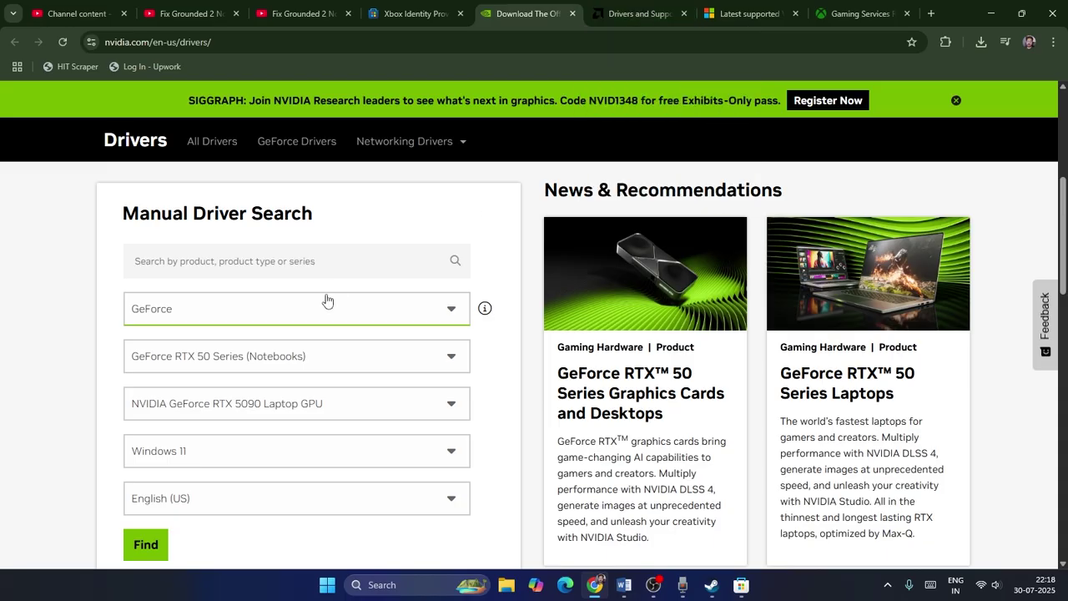
Run NVIDIA's Manual Driver Search with GeForce and locate driver version 577.00.
scroll(242, 292, down, 2)
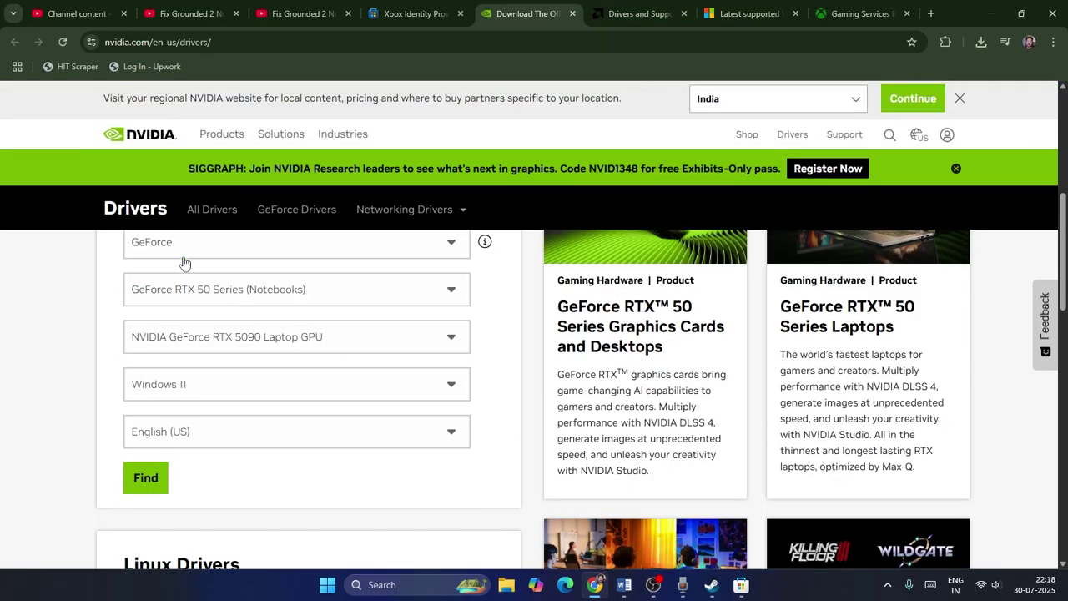
click(181, 250)
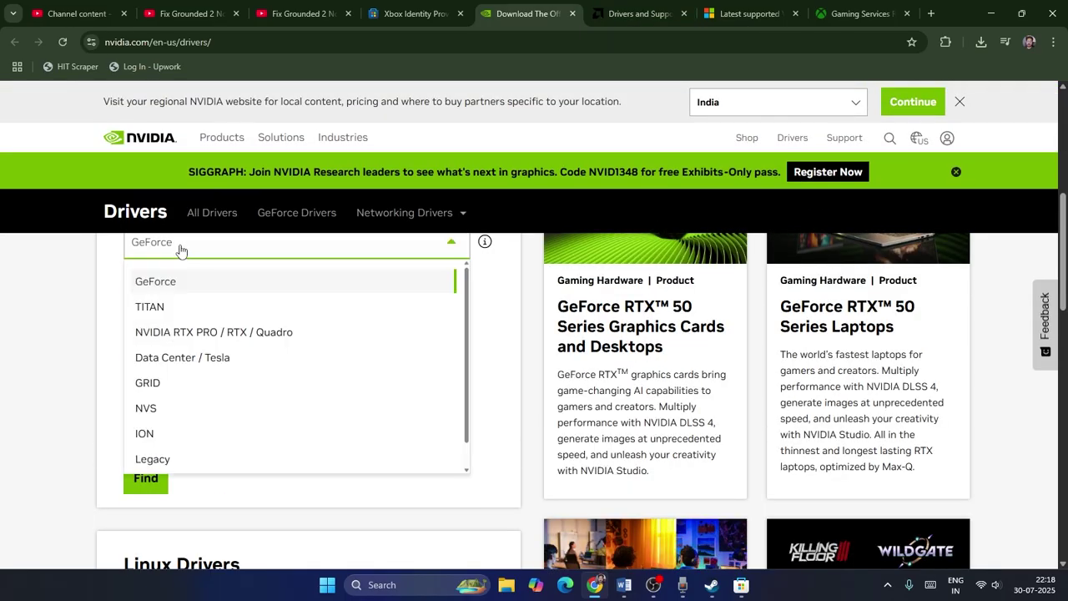
click(121, 261)
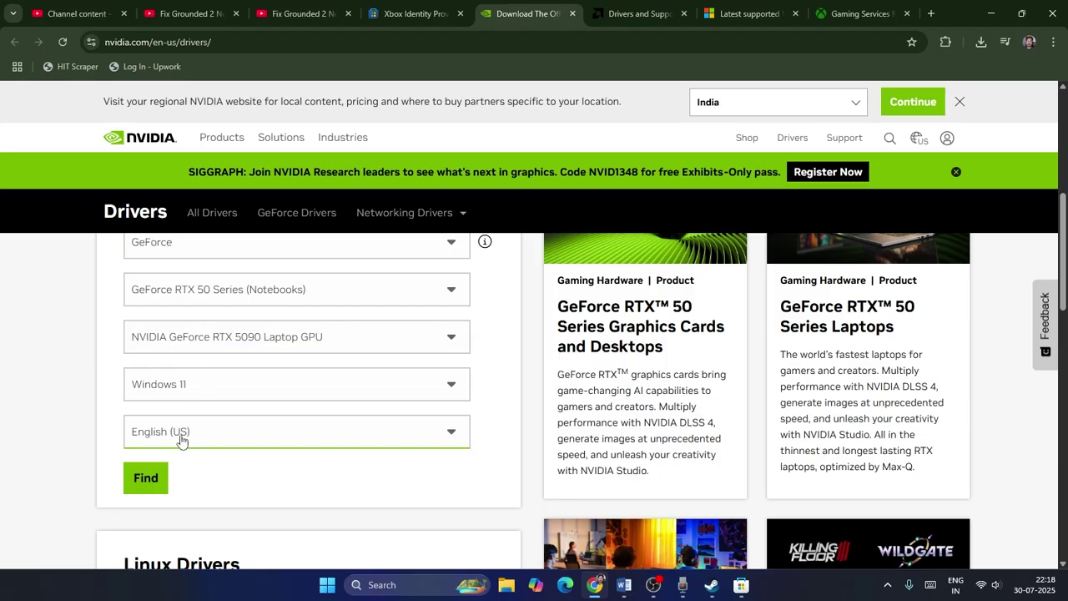
click(147, 477)
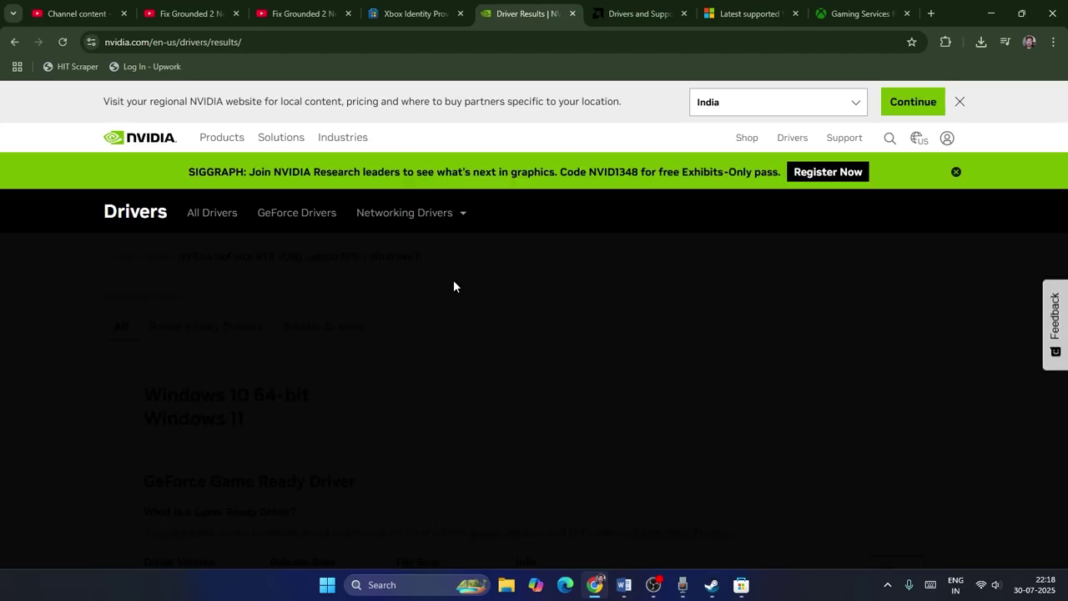
scroll(454, 281, down, 1)
scroll(455, 281, down, 3)
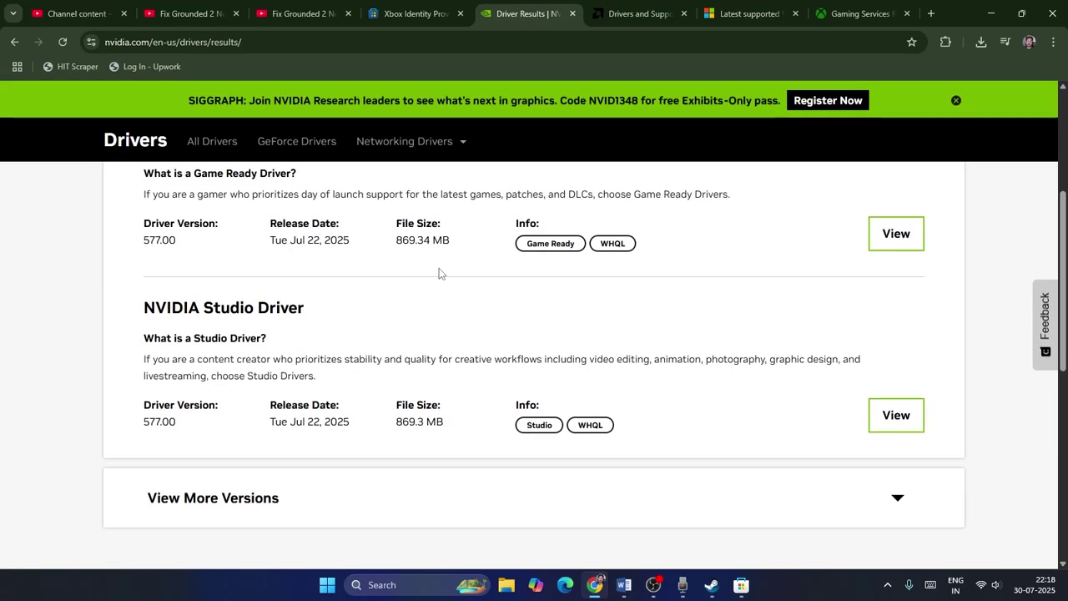
drag(144, 242, 179, 243)
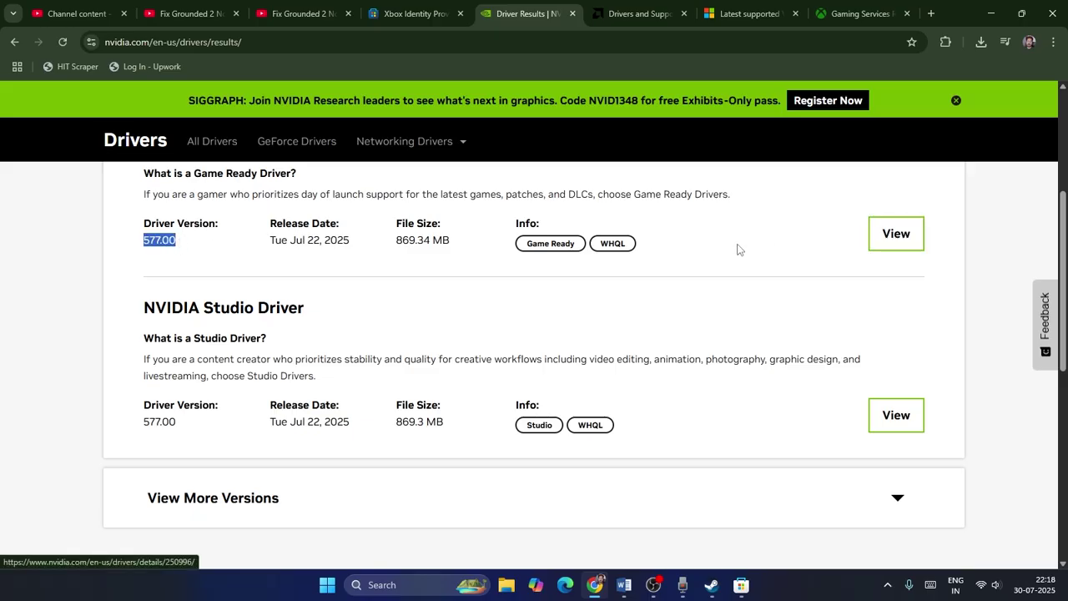
On AMD's support page, choose Graphics > Radeon RX > RX 5000 Series > RX 5700.
click(639, 13)
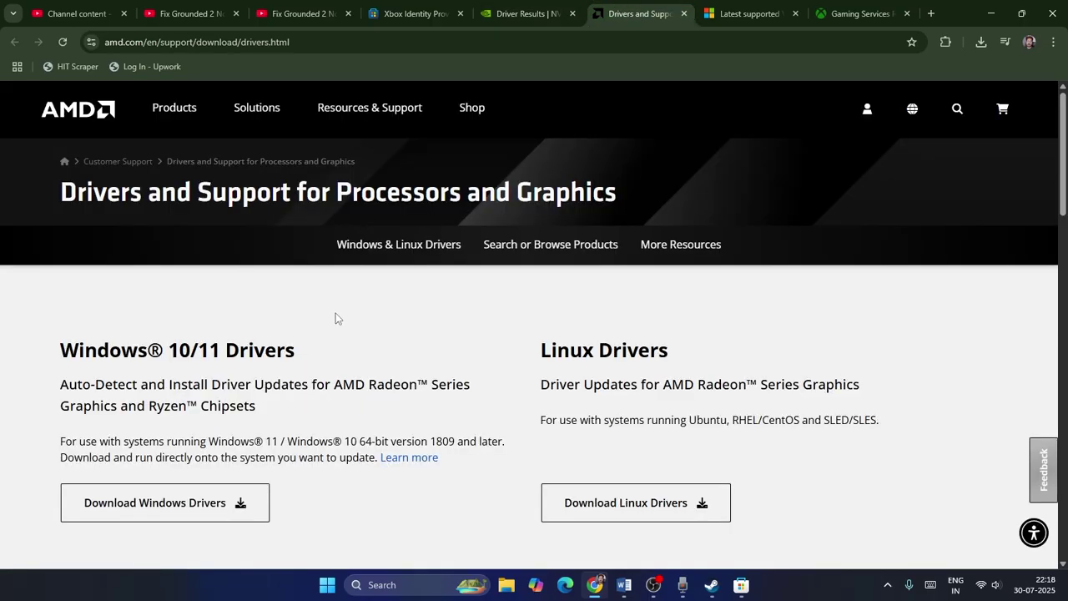
scroll(312, 292, down, 6)
click(138, 332)
click(145, 390)
click(187, 498)
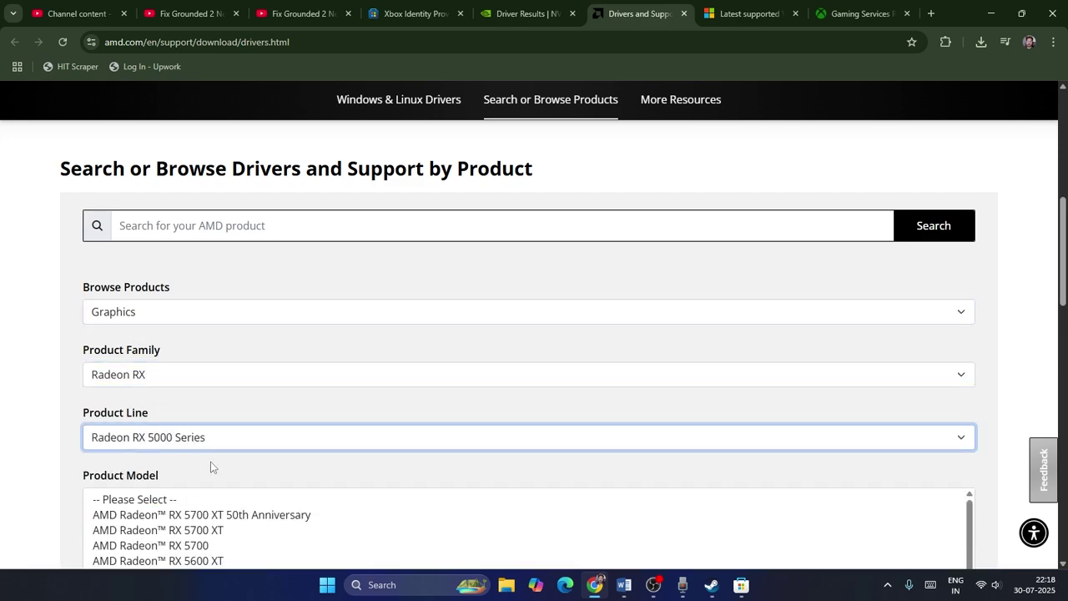
click(200, 414)
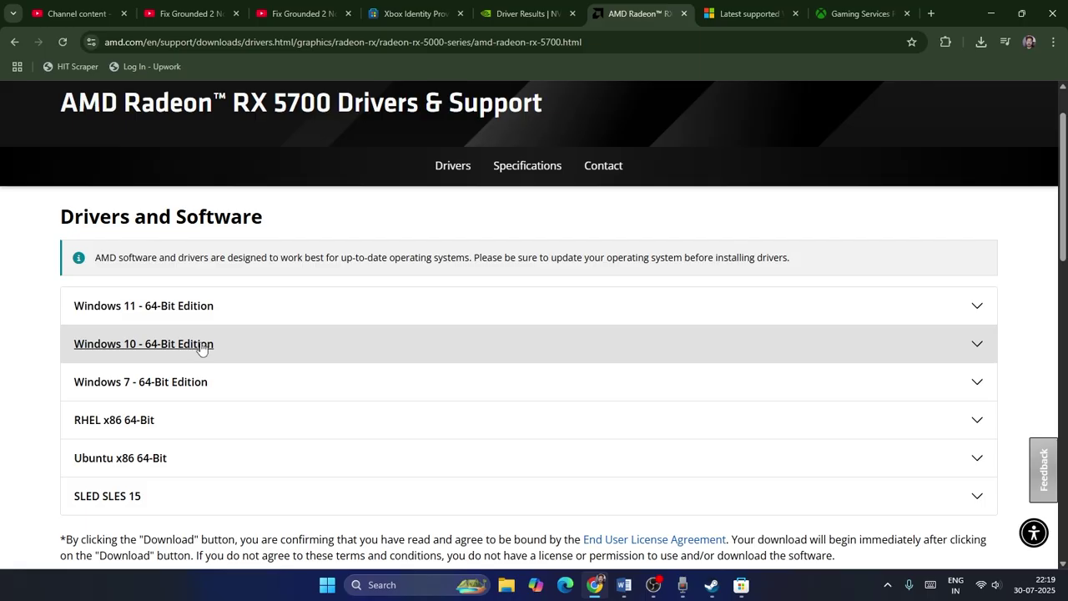
Scroll through the Visual C++ Redistributable download links, then return to the Word guide.
click(747, 13)
scroll(604, 218, down, 2)
drag(618, 216, 311, 183)
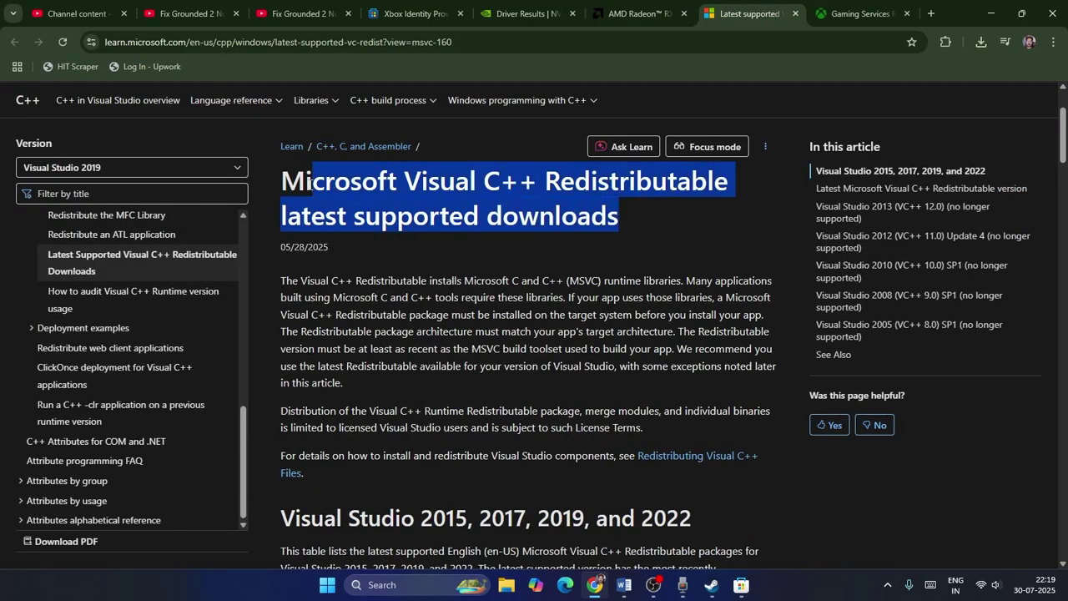
click(623, 217)
scroll(503, 288, down, 8)
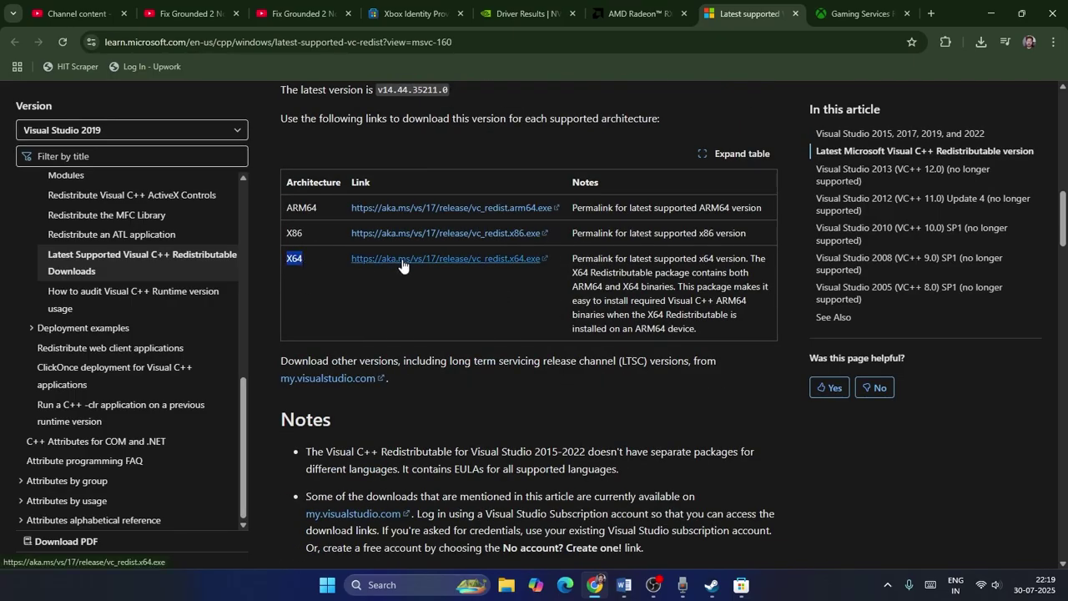
click(279, 276)
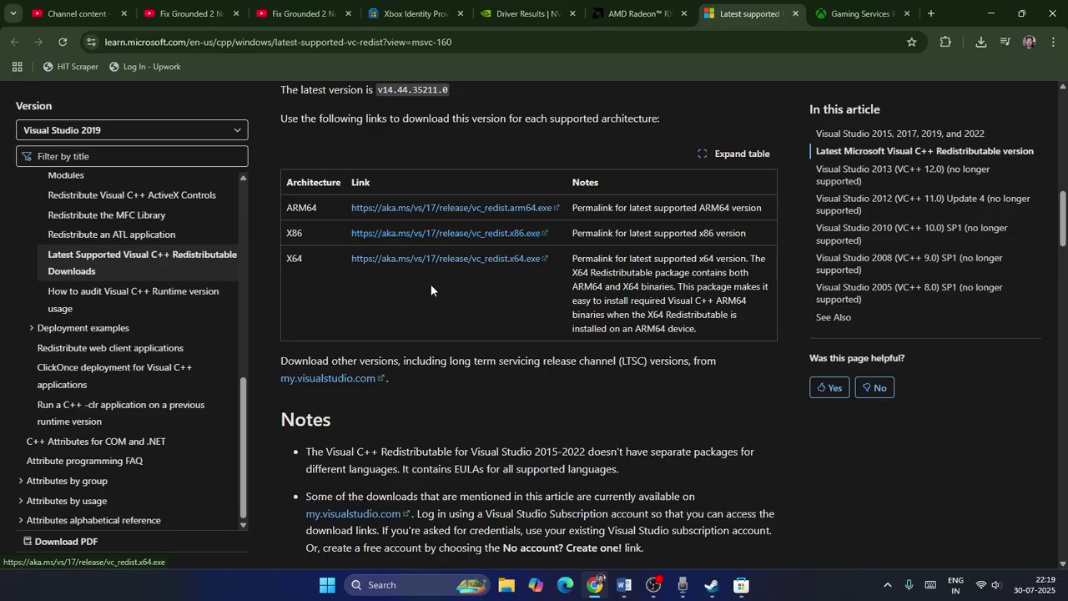
click(990, 14)
Read Step 9 in the Word notes, then bring up Graphics settings via a 'graphics' search.
scroll(615, 242, down, 4)
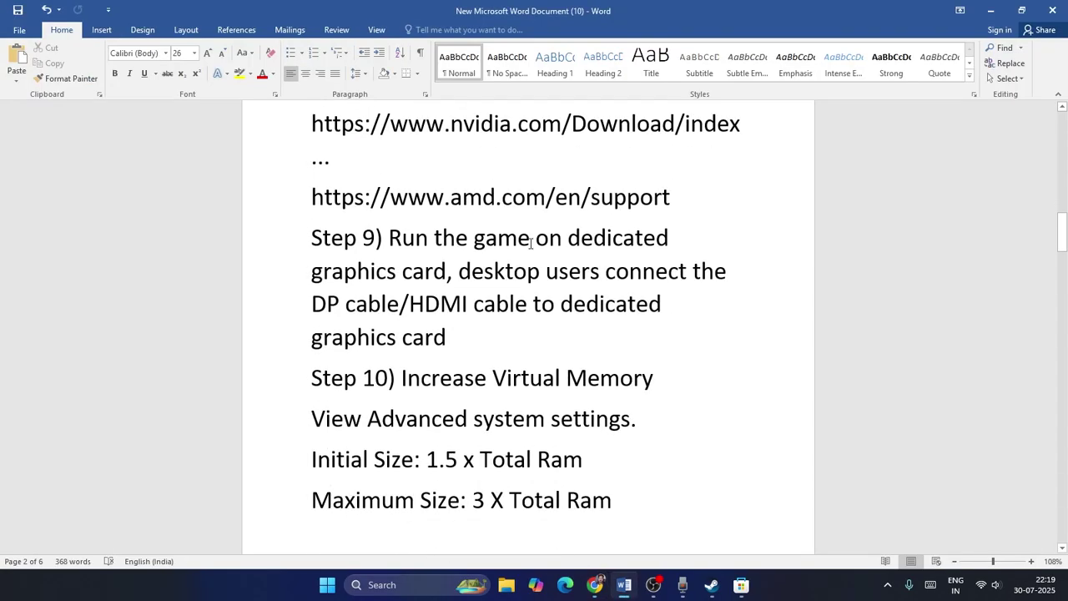
drag(389, 237, 473, 239)
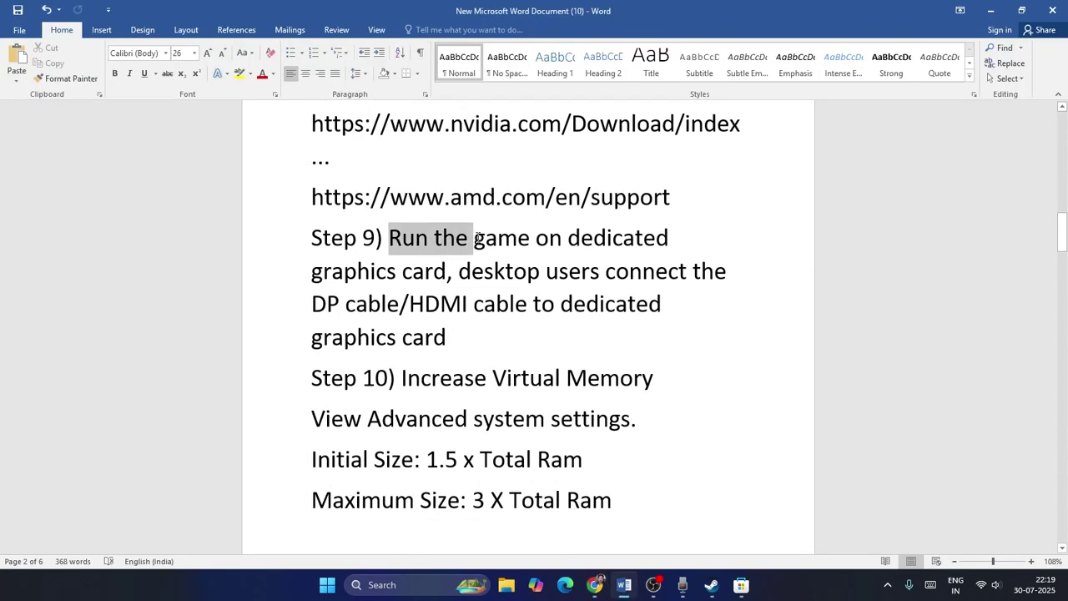
click(692, 314)
click(990, 13)
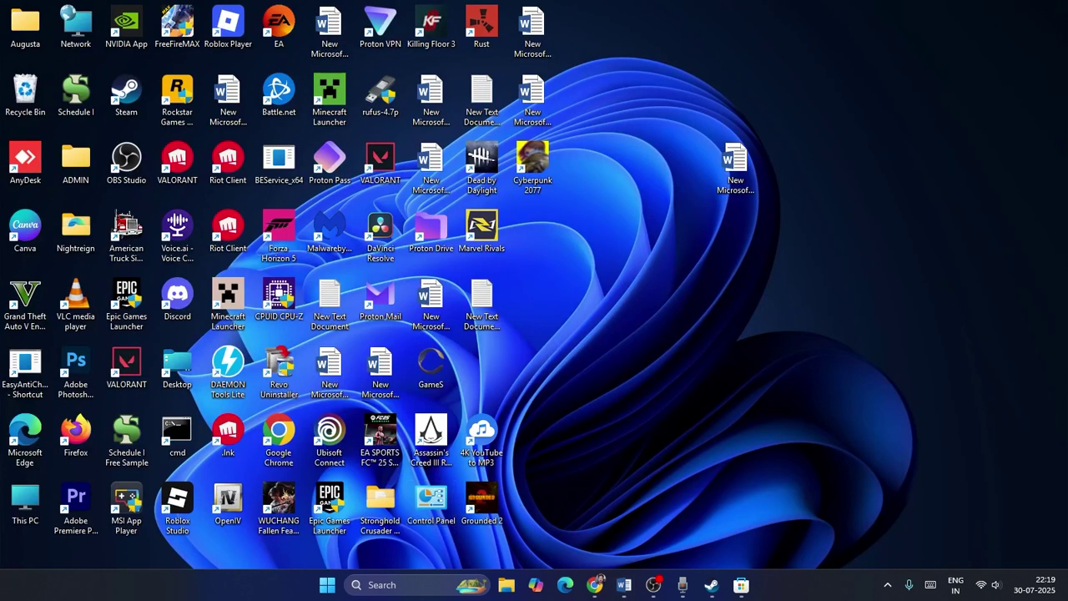
click(401, 588)
text(grap)
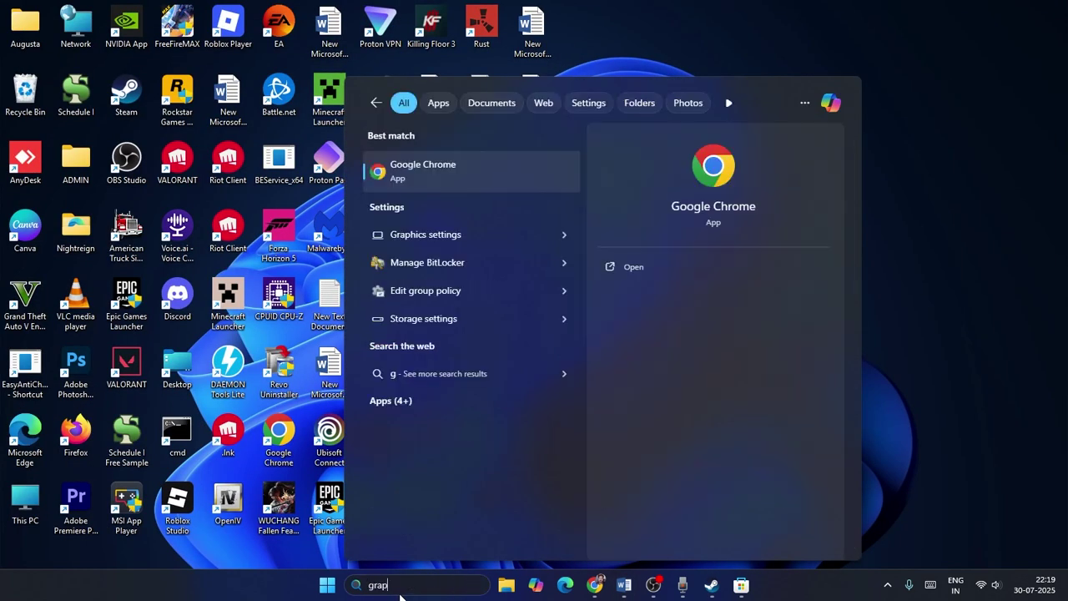
text(hics)
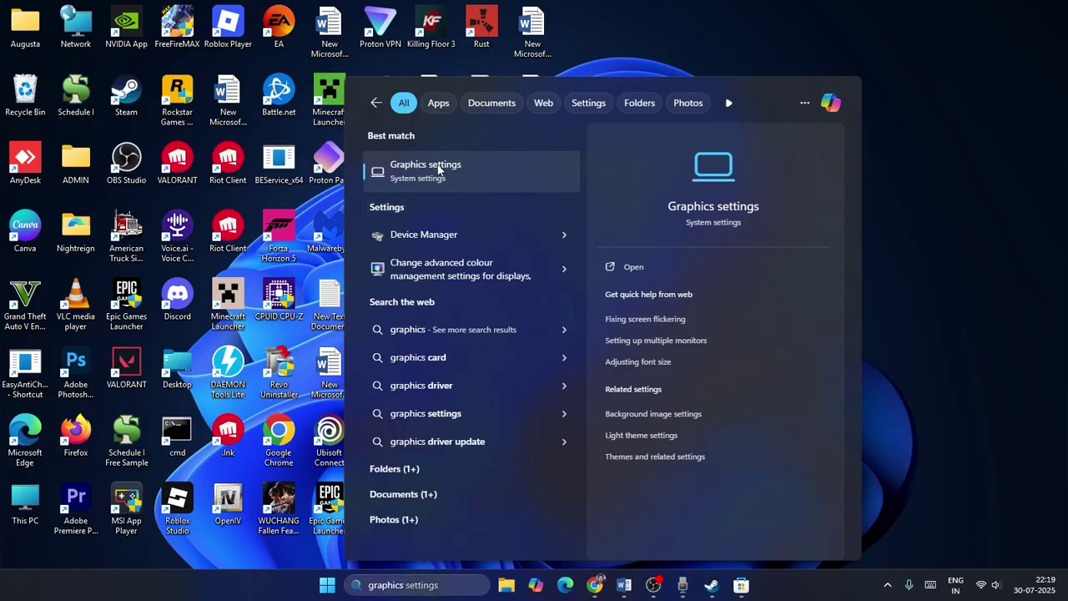
click(438, 170)
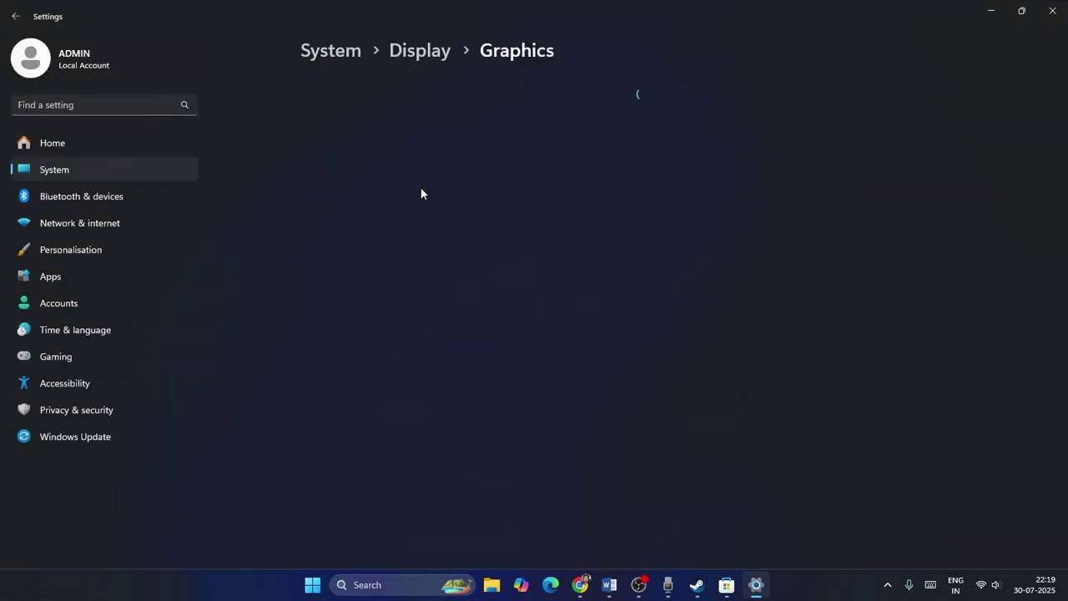
Add Grounded2.exe from E:\SteamLibrary\steamapps\common\Grounded2 to the graphics apps list.
click(775, 365)
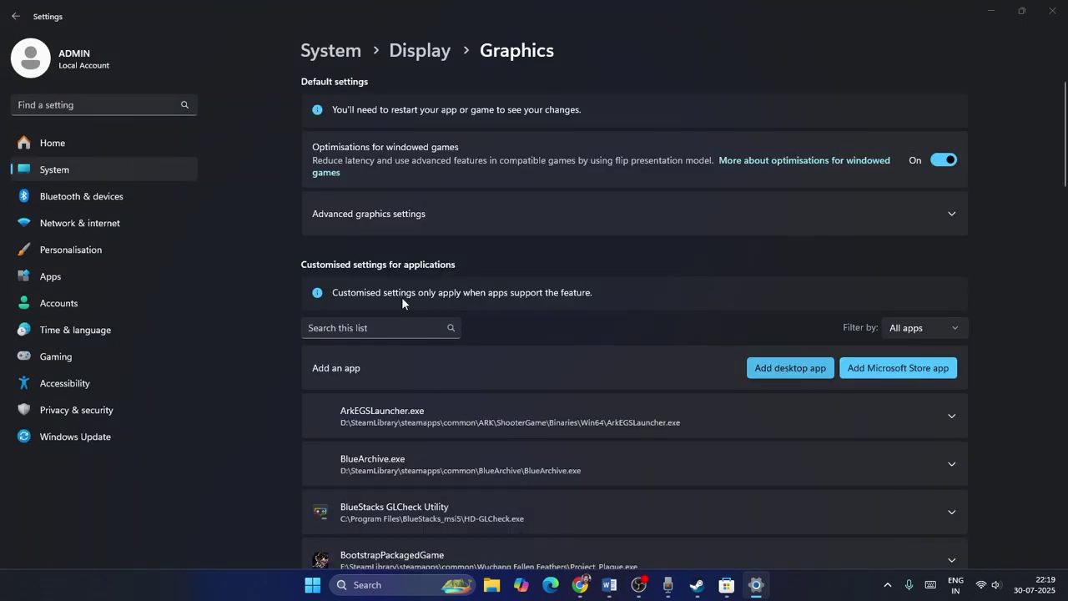
click(80, 153)
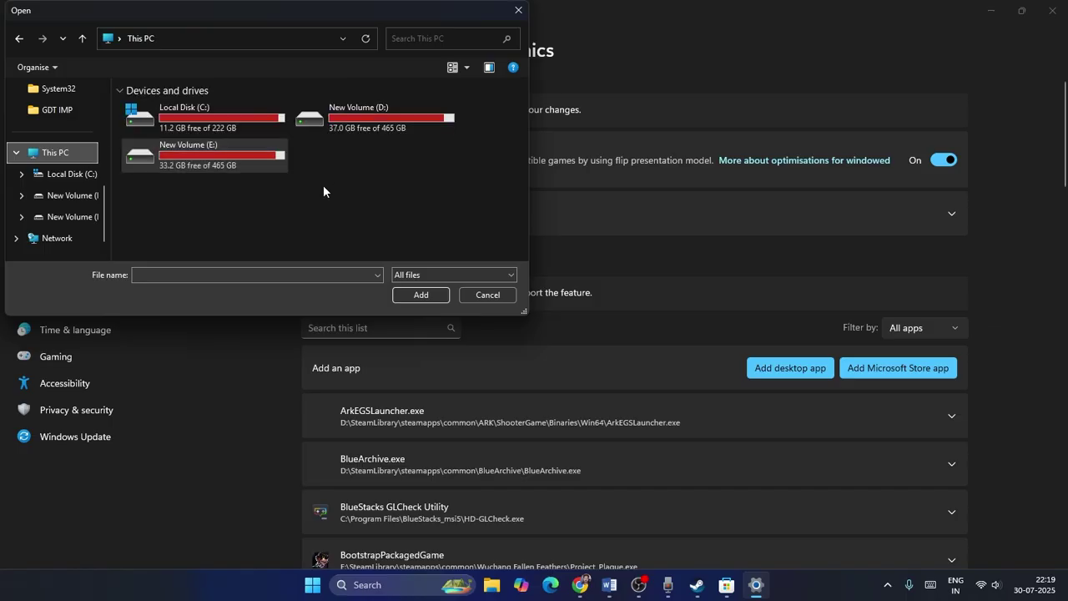
double_click(224, 161)
double_click(186, 163)
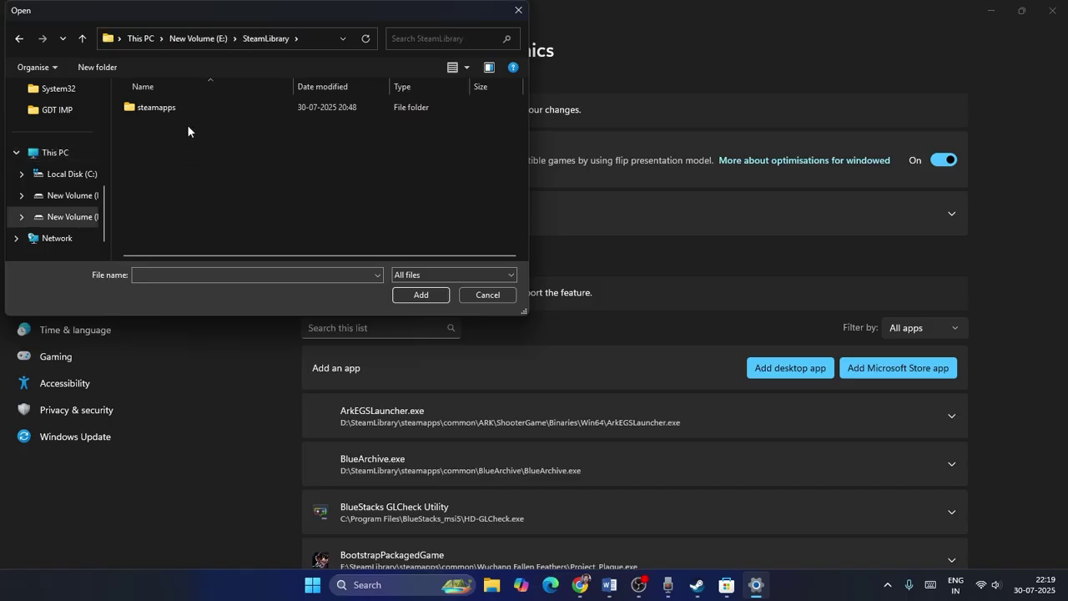
double_click(188, 111)
double_click(178, 107)
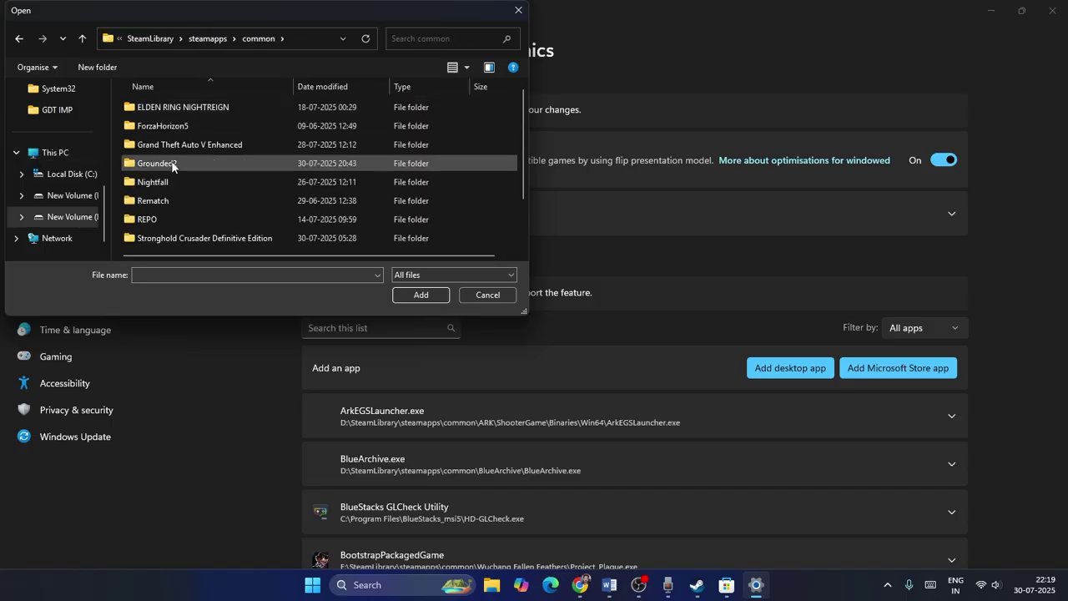
double_click(178, 159)
click(176, 198)
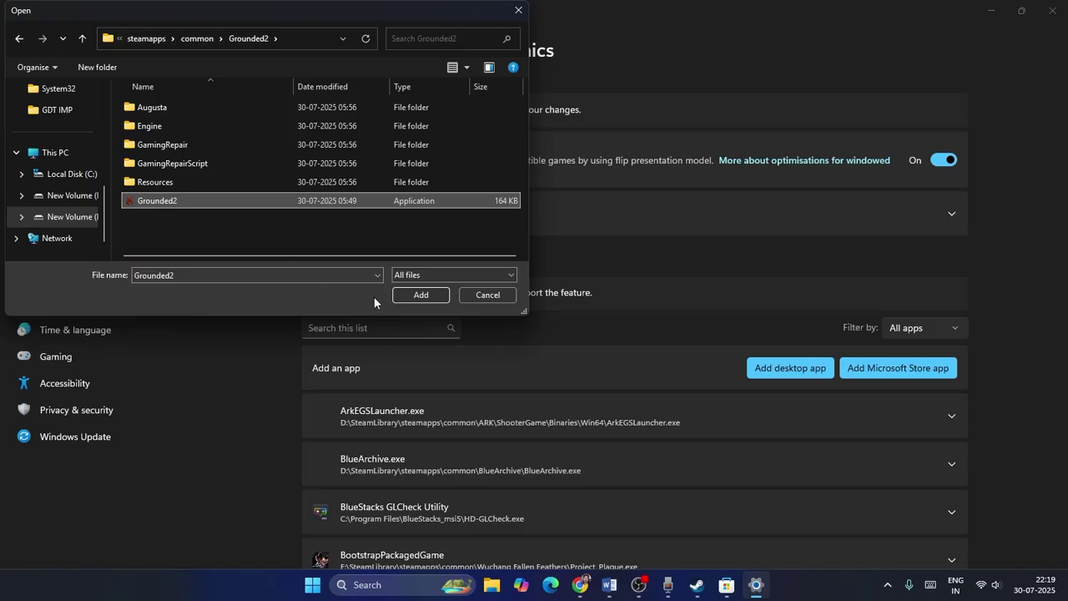
click(413, 295)
Set Grounded2's GPU preference to High Performance (NVIDIA) and close Settings.
scroll(1035, 300, down, 2)
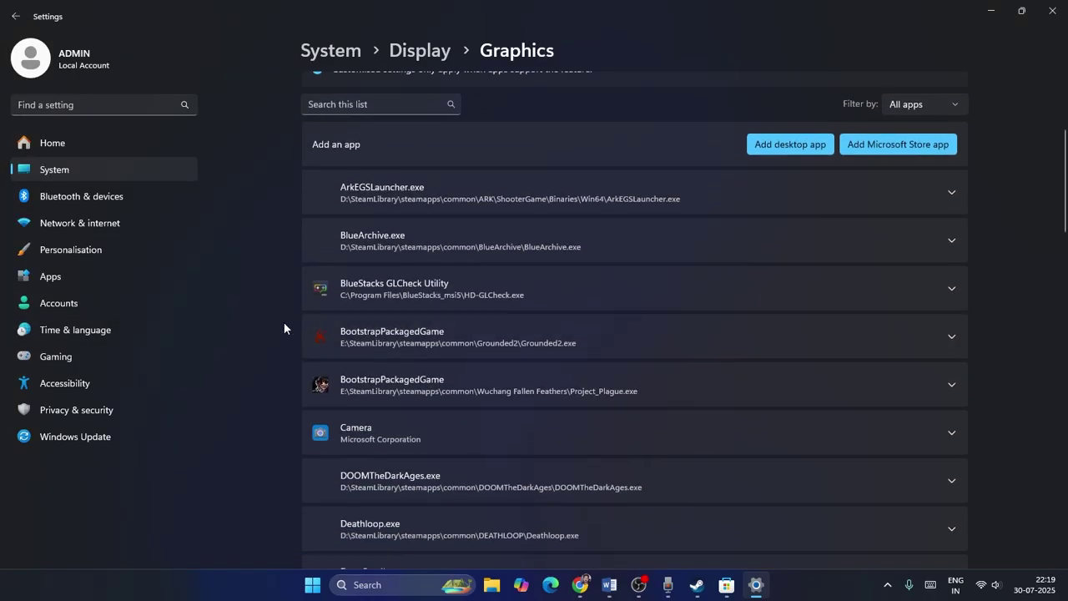
click(952, 338)
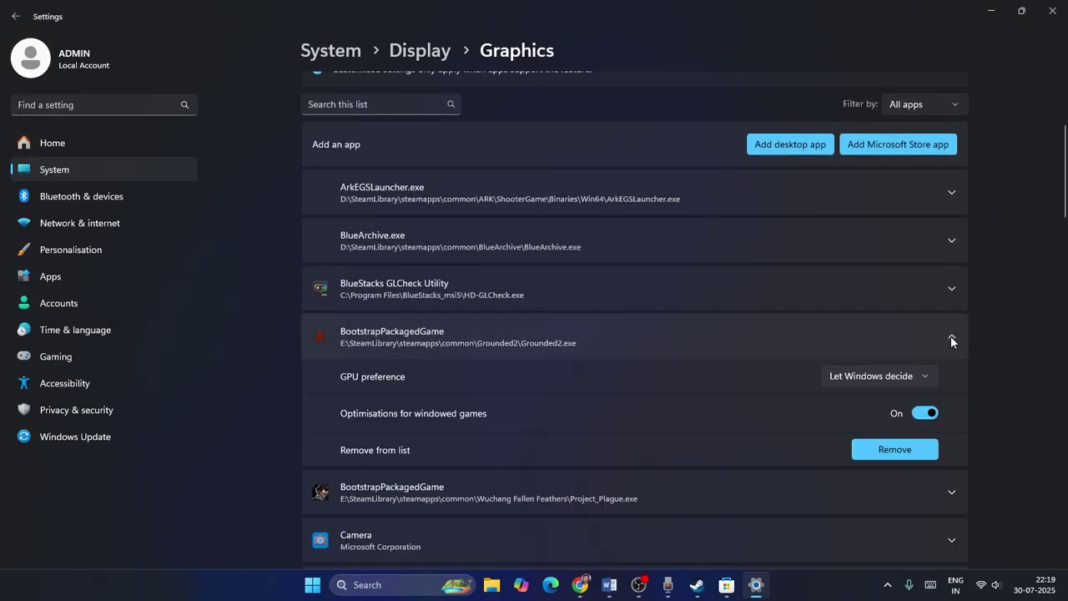
click(921, 376)
click(953, 427)
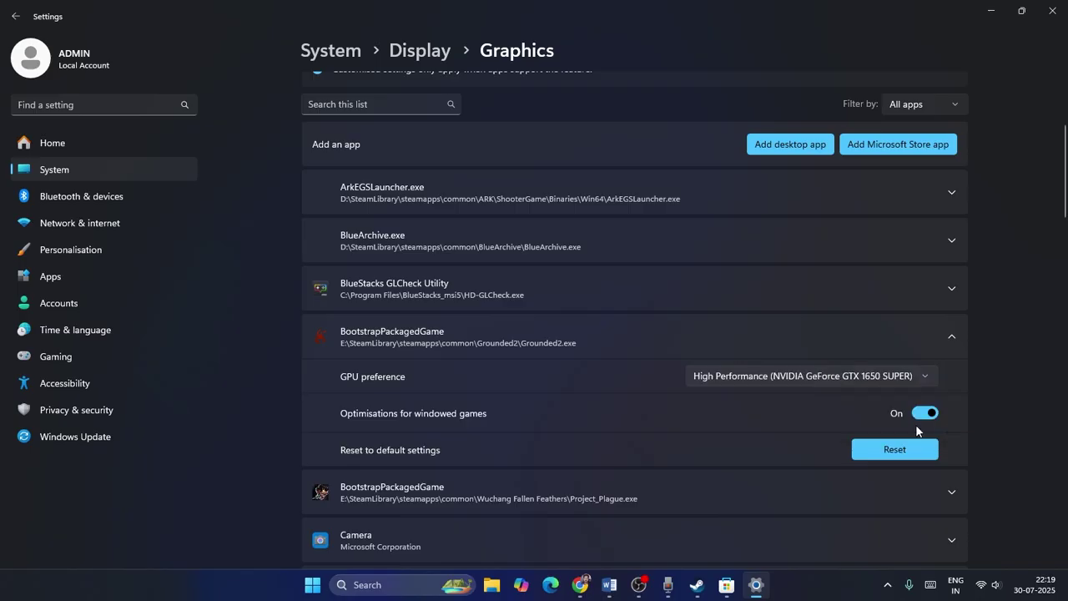
click(1052, 10)
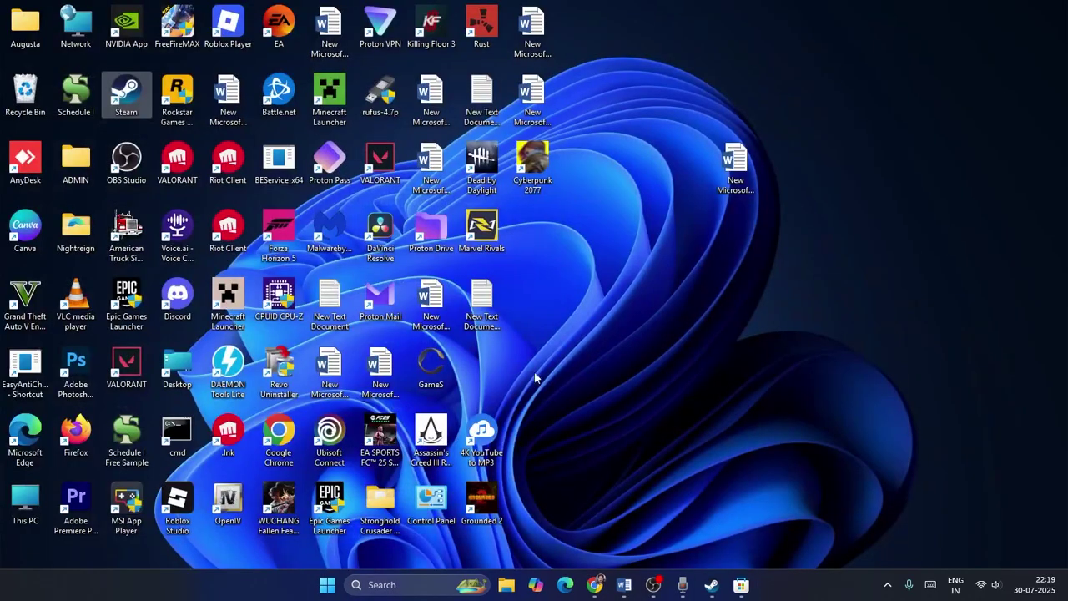
Review Step 10, Increase Virtual Memory, in the Word guide, then minimize Word.
click(624, 584)
scroll(581, 289, down, 3)
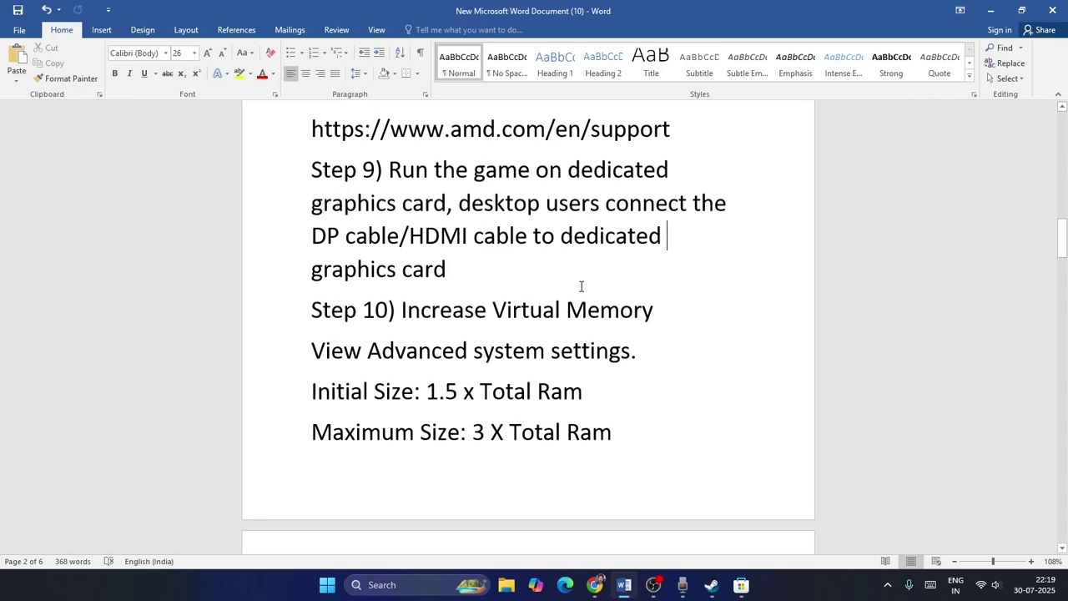
drag(404, 241, 677, 249)
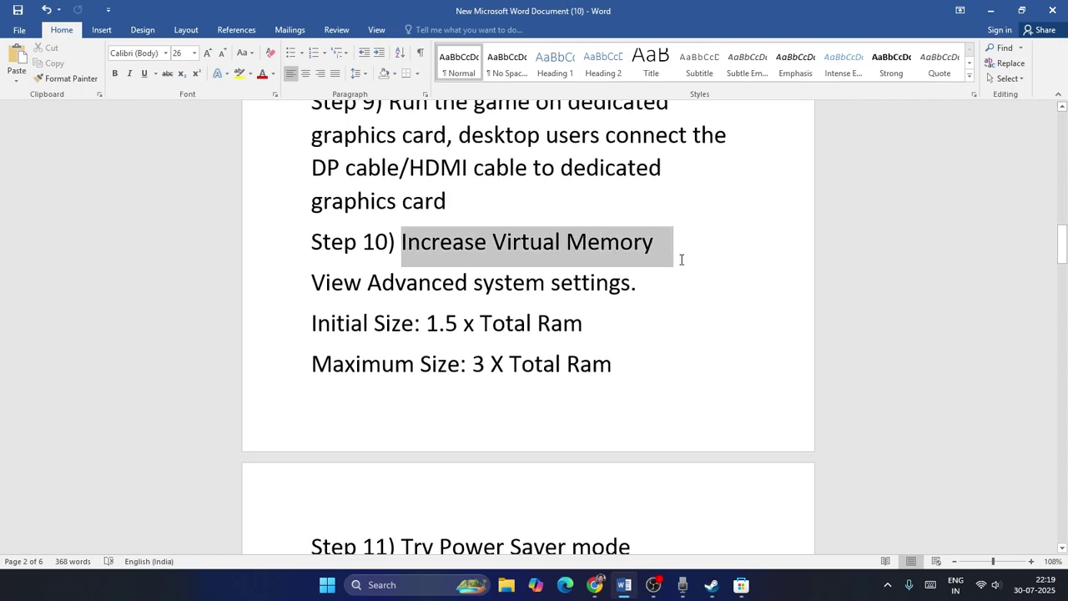
click(665, 317)
drag(312, 278, 630, 284)
click(668, 334)
scroll(670, 334, down, 2)
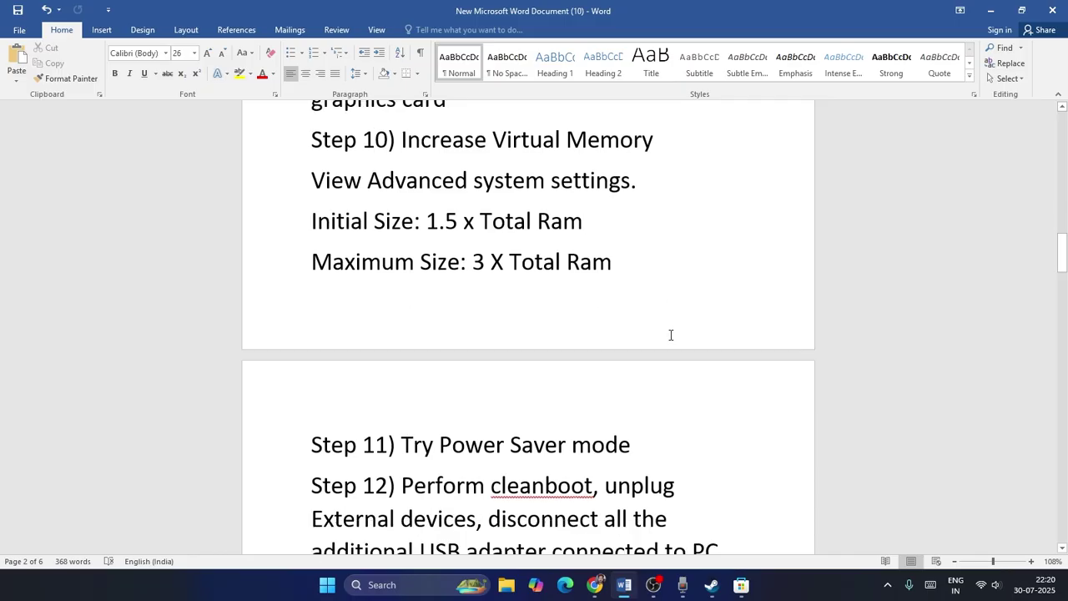
drag(309, 223, 418, 225)
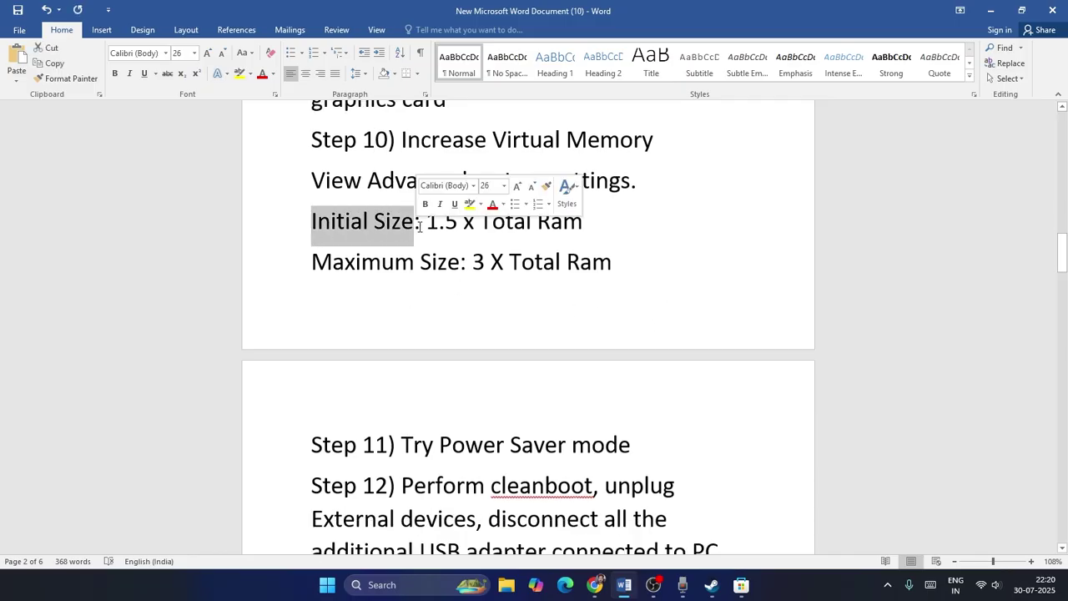
click(593, 227)
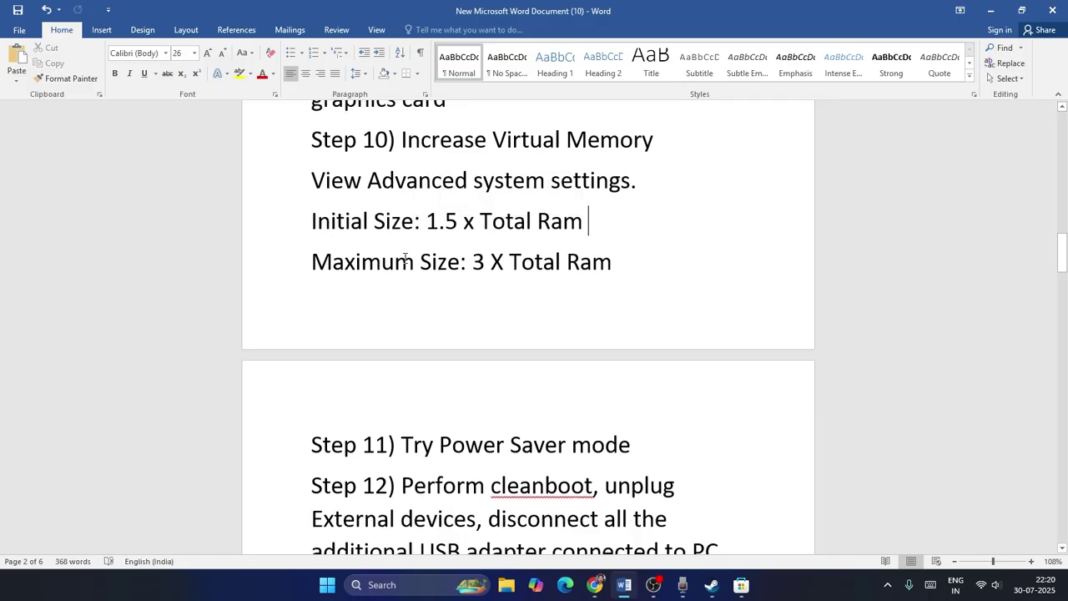
click(991, 10)
Reach Virtual Memory via 'view' search and Performance Advanced options, choosing Custom size for drive E:.
click(377, 584)
text(view)
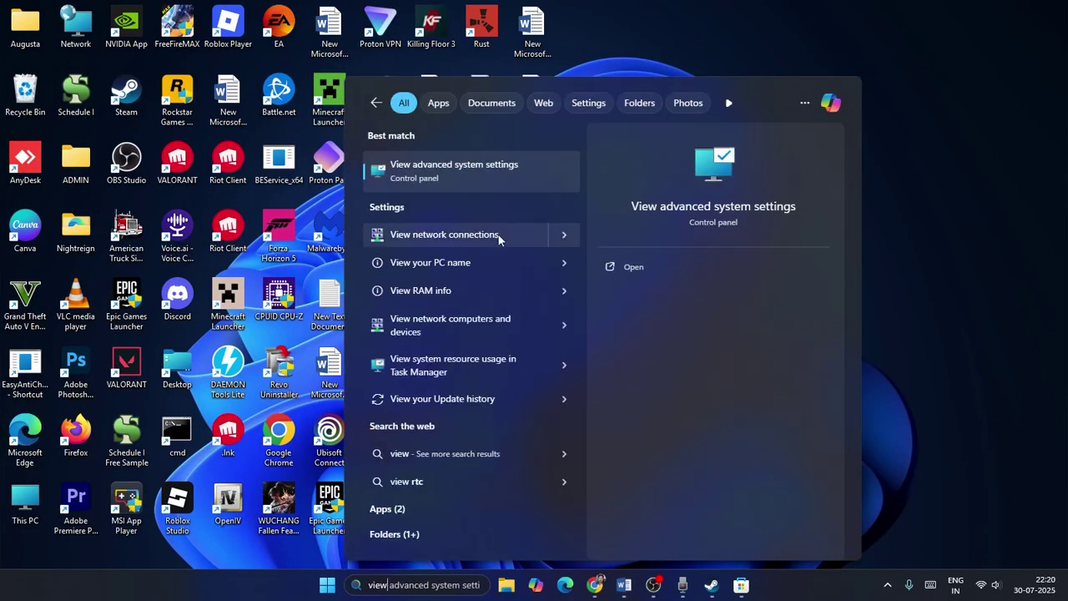
click(479, 179)
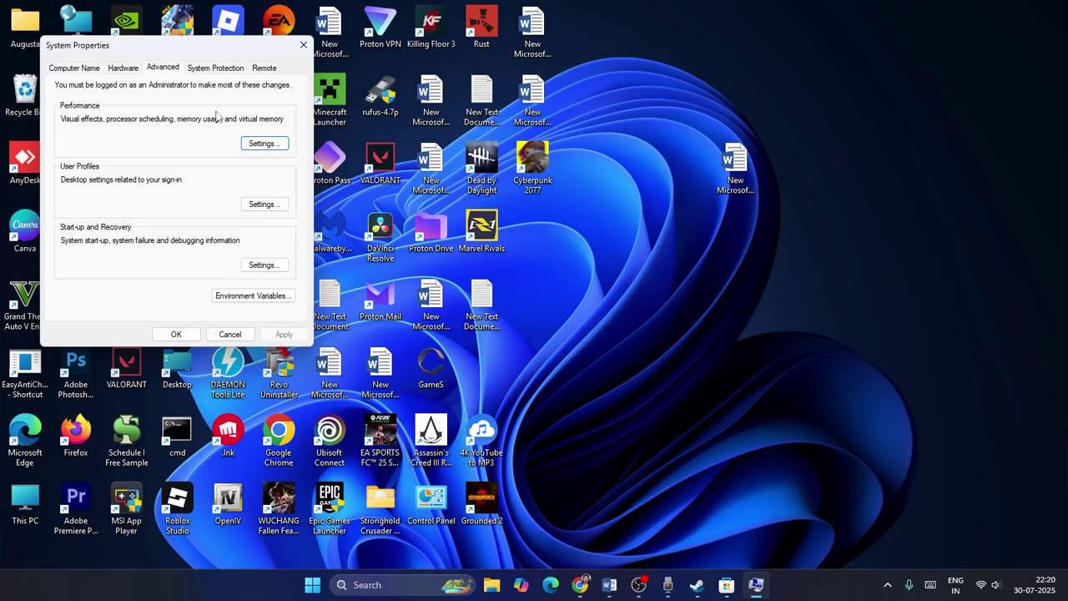
click(259, 144)
click(136, 119)
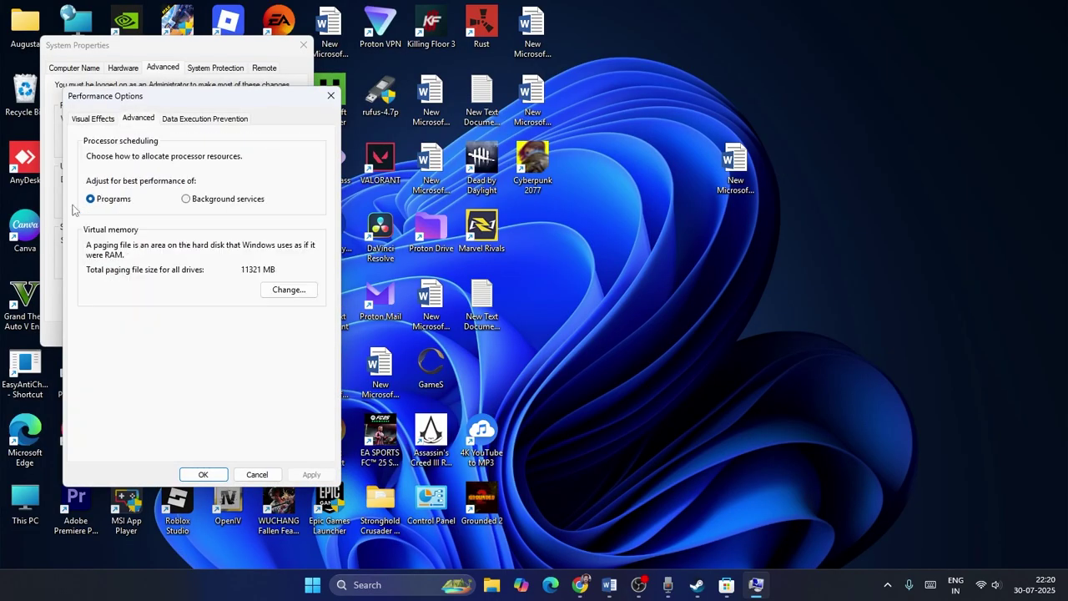
click(287, 289)
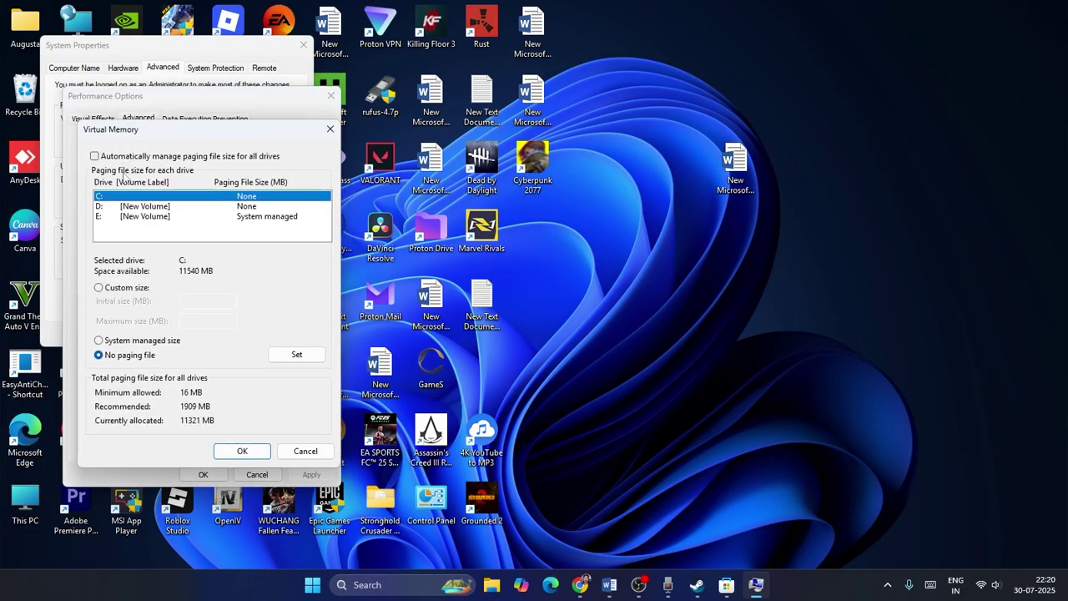
click(100, 217)
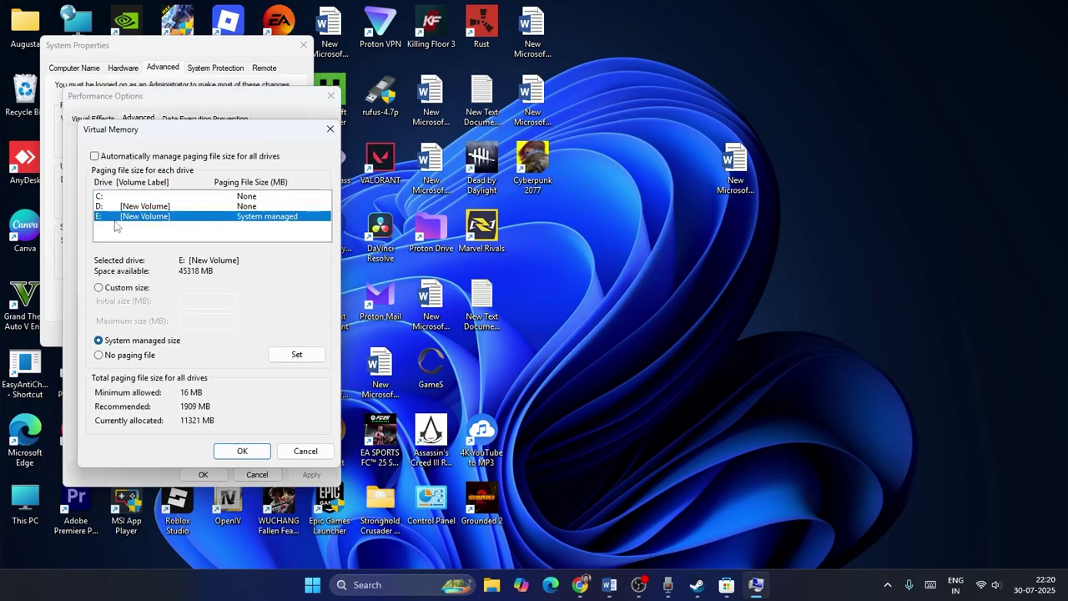
click(99, 288)
click(193, 302)
click(195, 324)
click(370, 584)
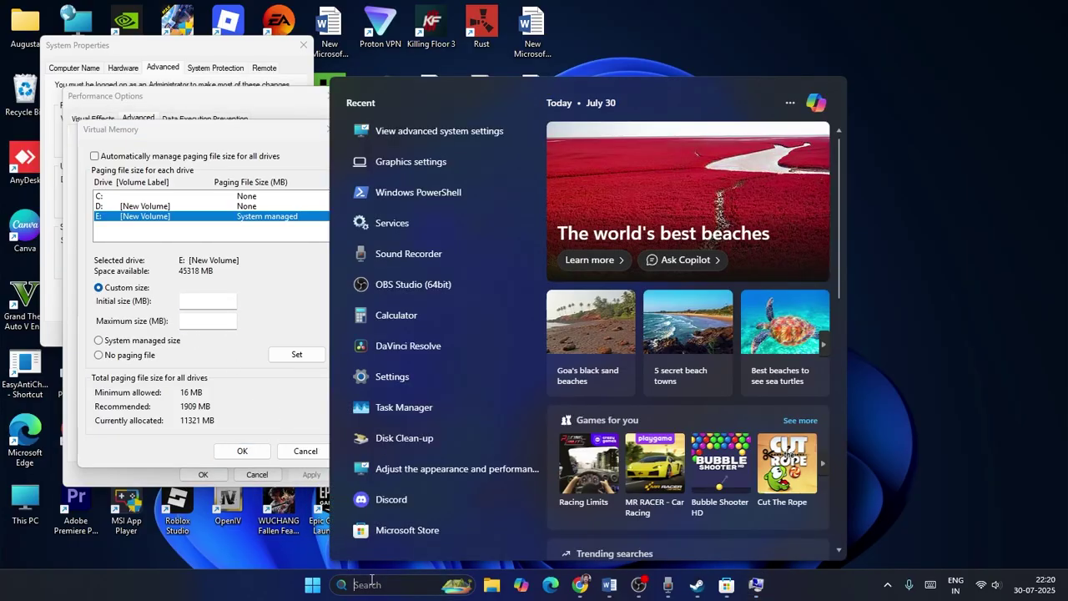
In Calculator, compute 16 × 1024 = 16,384, then 16,384 × 1.5 = 24,576.
text(calc)
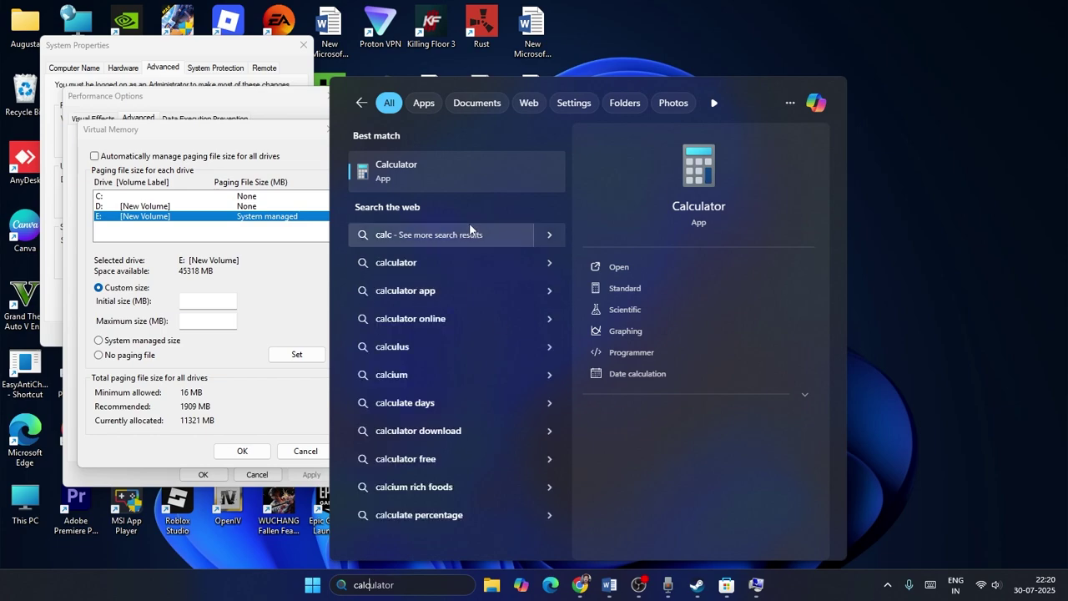
click(422, 167)
click(770, 385)
click(869, 350)
click(920, 313)
click(764, 385)
click(817, 420)
click(817, 385)
click(769, 355)
click(909, 425)
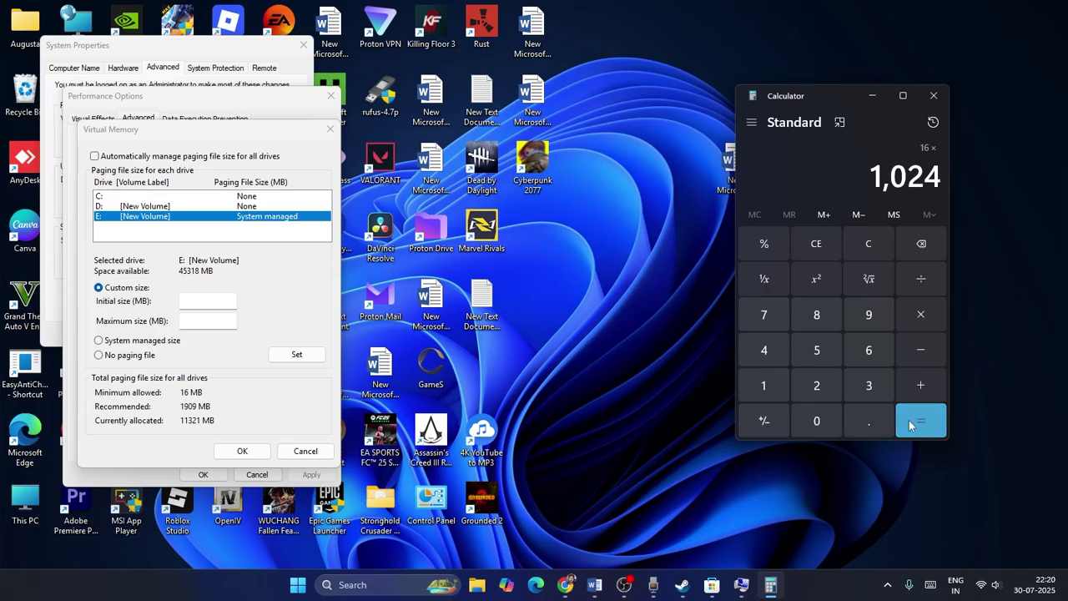
click(920, 314)
click(771, 382)
click(861, 408)
click(816, 349)
click(920, 421)
Copy 24,576 into drive E's paging file Initial size field.
drag(849, 177, 932, 180)
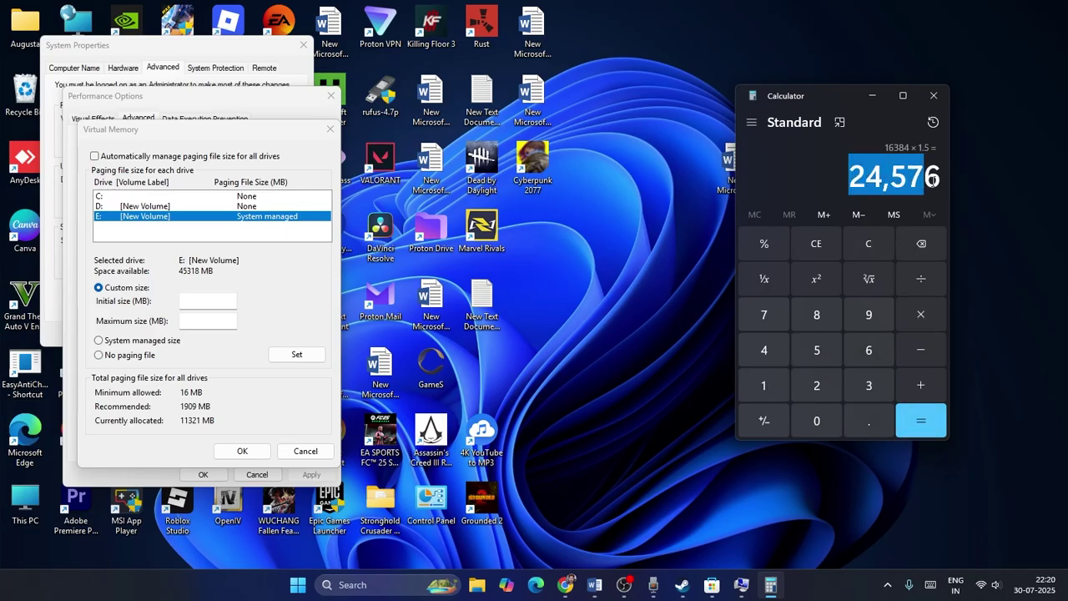
right_click(932, 180)
click(951, 198)
click(224, 298)
right_click(224, 298)
click(251, 357)
Compute 16,384 × 3 = 49,152 and paste it as the Maximum size.
click(835, 242)
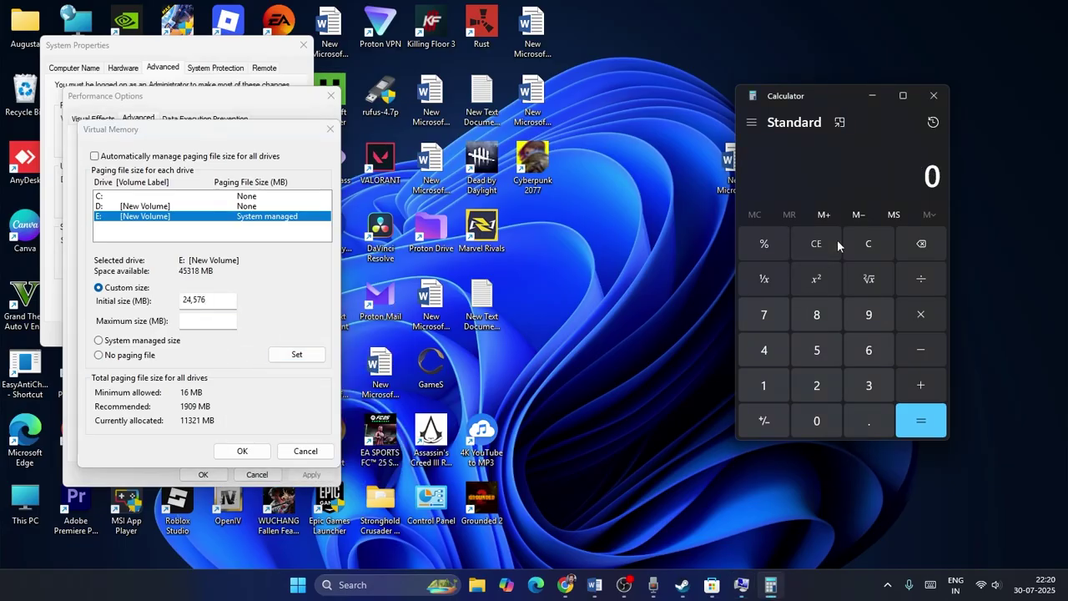
click(764, 388)
click(869, 350)
click(922, 315)
click(764, 385)
click(809, 410)
click(826, 389)
click(764, 351)
click(921, 417)
click(869, 384)
click(921, 421)
drag(859, 178, 936, 186)
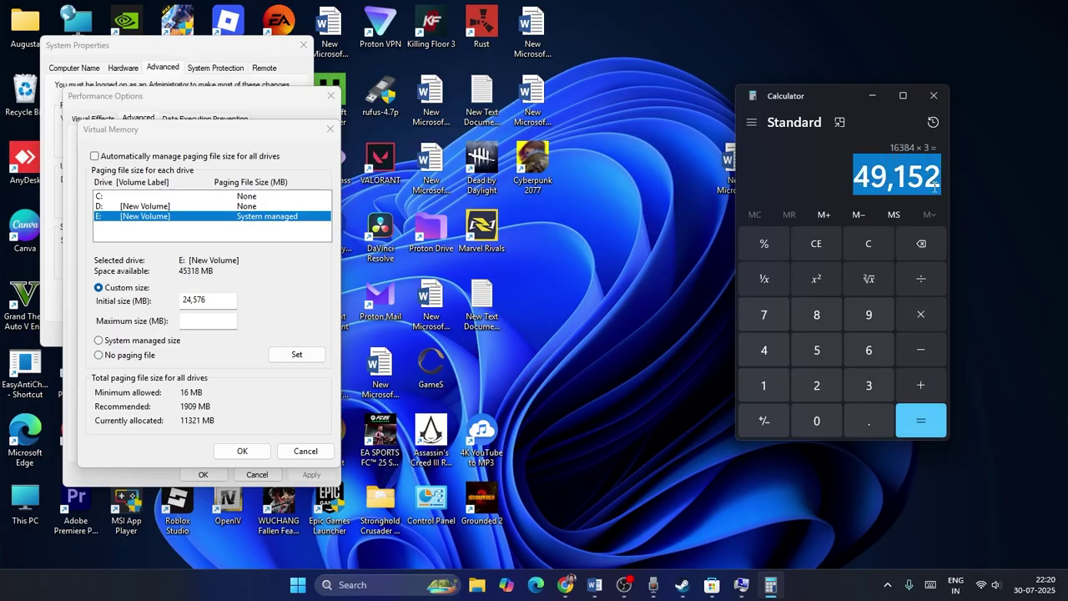
right_click(197, 324)
click(221, 386)
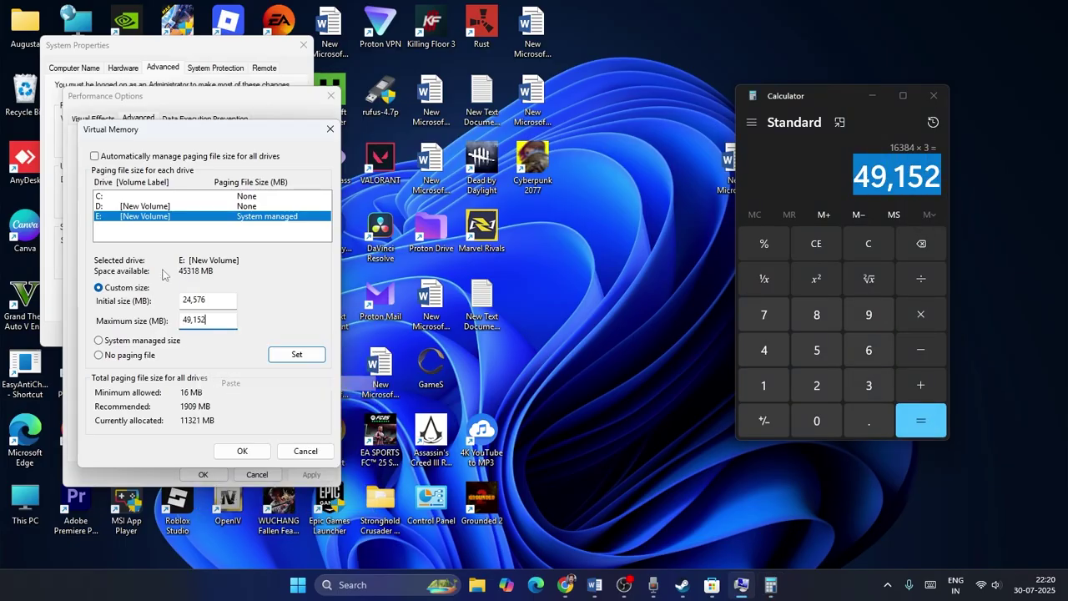
Apply the new paging file sizes, close Calculator and return to the Word guide.
click(242, 450)
click(202, 474)
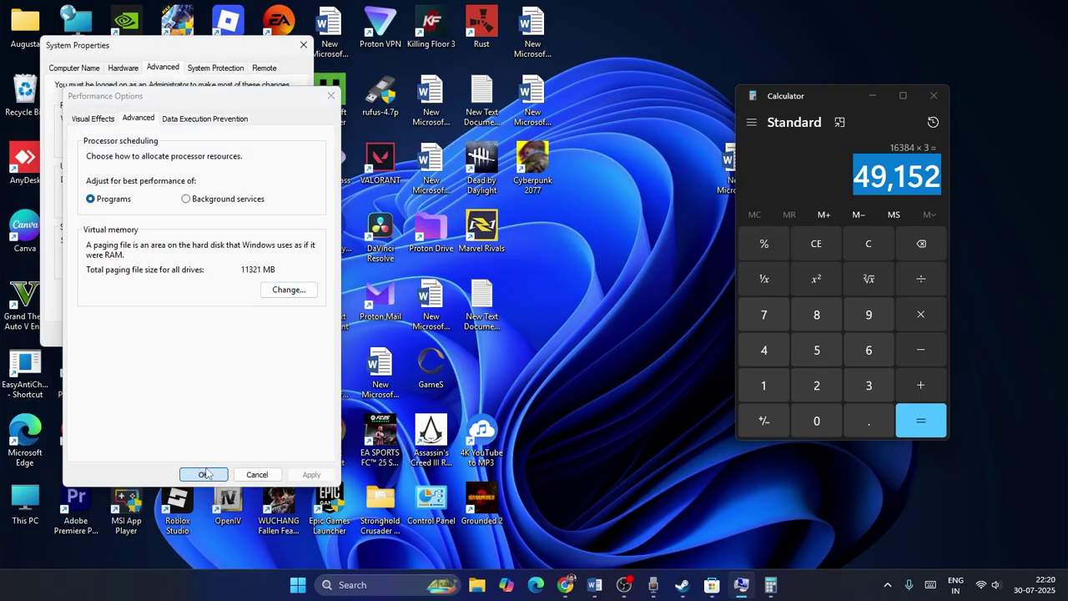
click(178, 358)
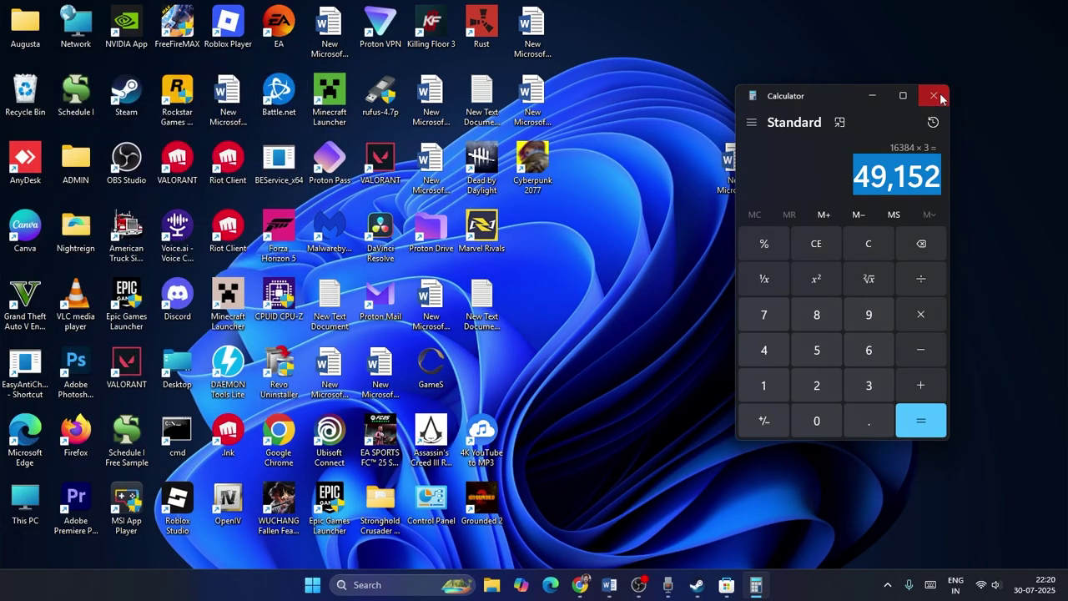
click(936, 97)
click(623, 584)
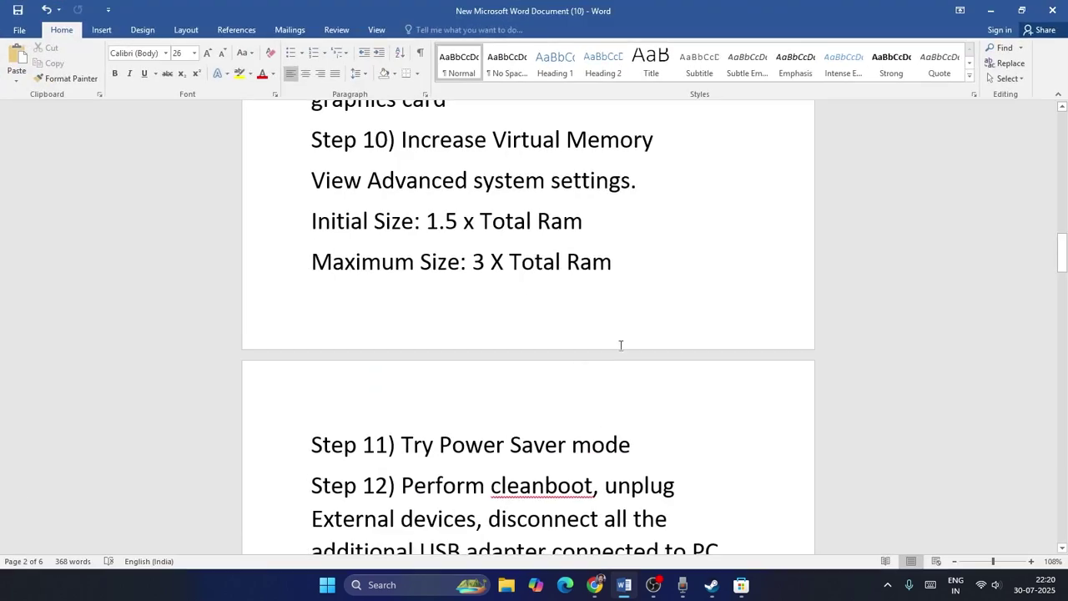
scroll(689, 253, down, 3)
Highlight the 'Try Power Saver mode' step in Word, then minimize Word.
drag(404, 239, 654, 241)
click(727, 264)
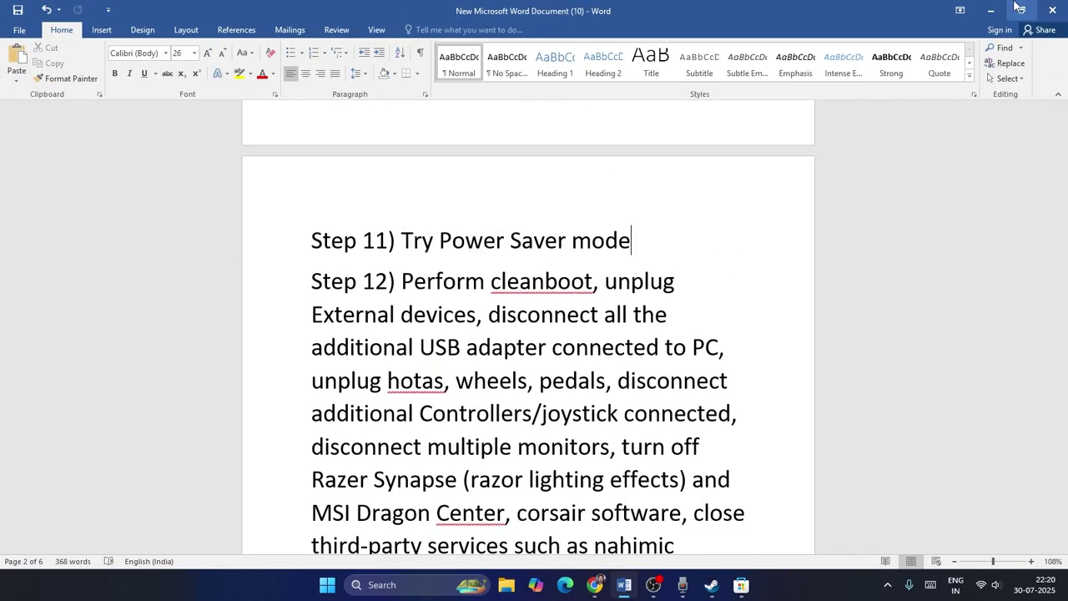
click(995, 12)
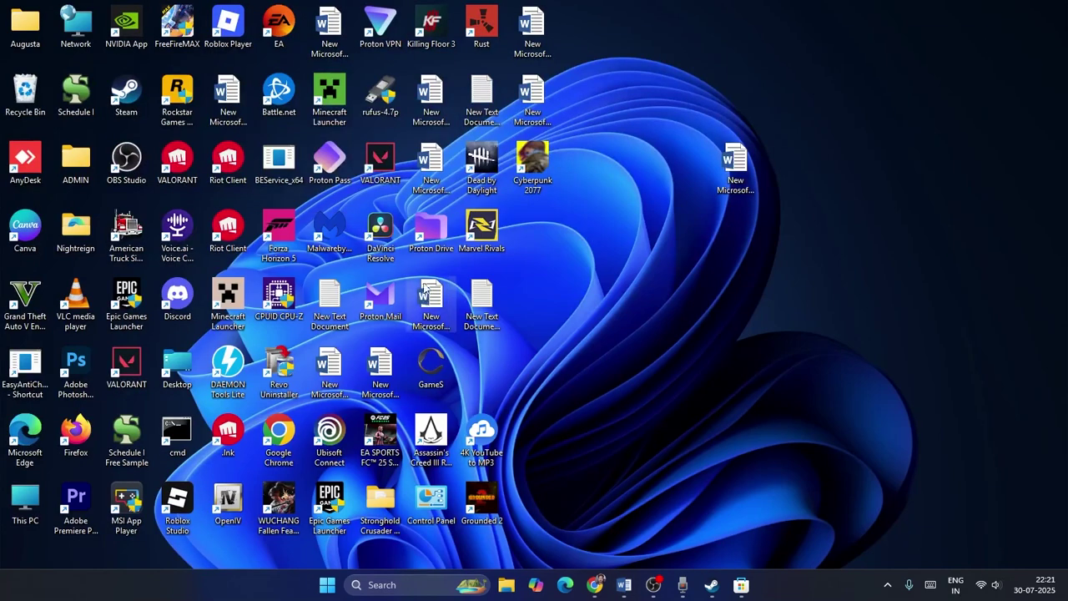
Check the power plans in Control Panel's Power Options, leaving Balanced active, then close it.
double_click(431, 501)
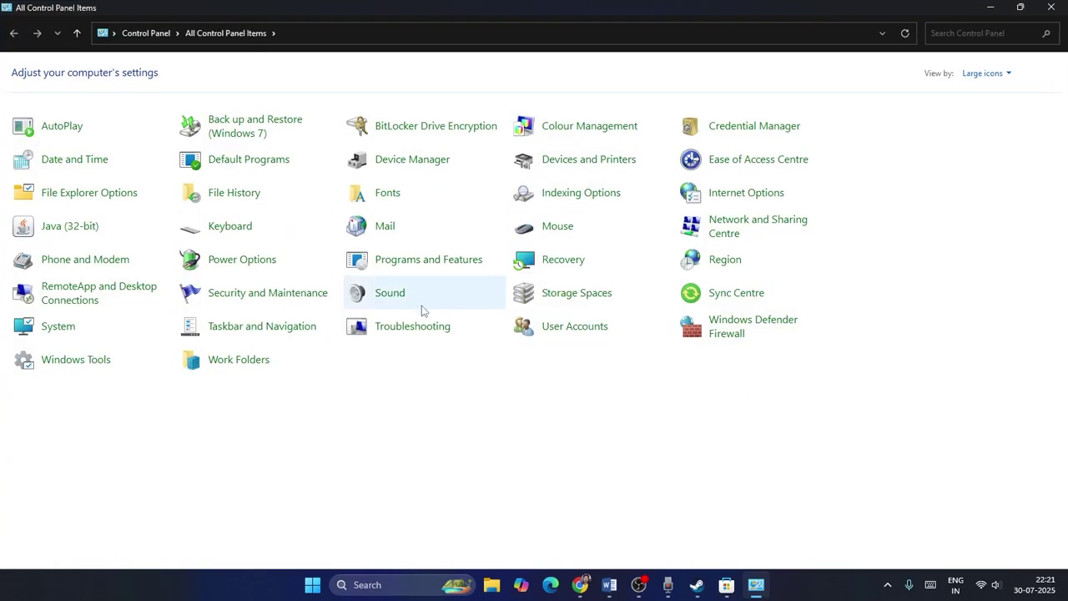
click(240, 260)
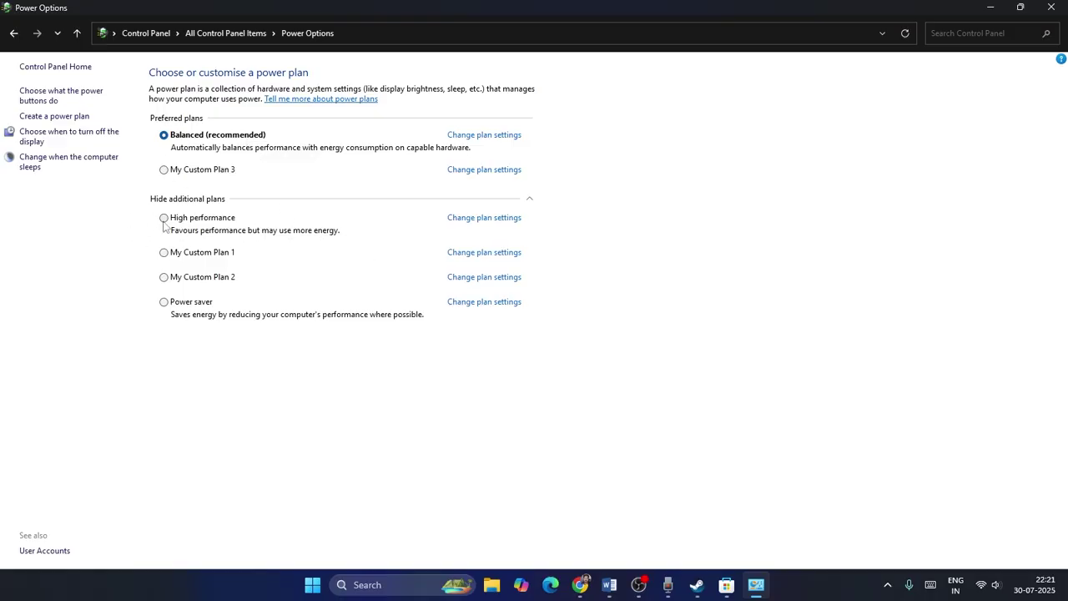
click(1052, 9)
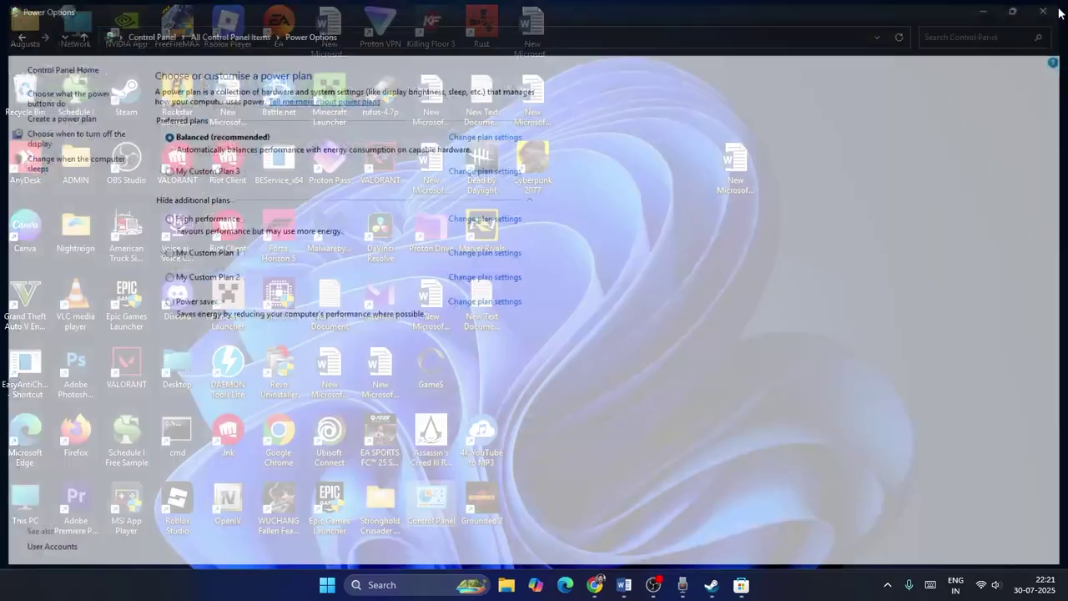
Read Step 12 'Perform cleanboot' and the 'close all the overlay' instruction.
click(622, 586)
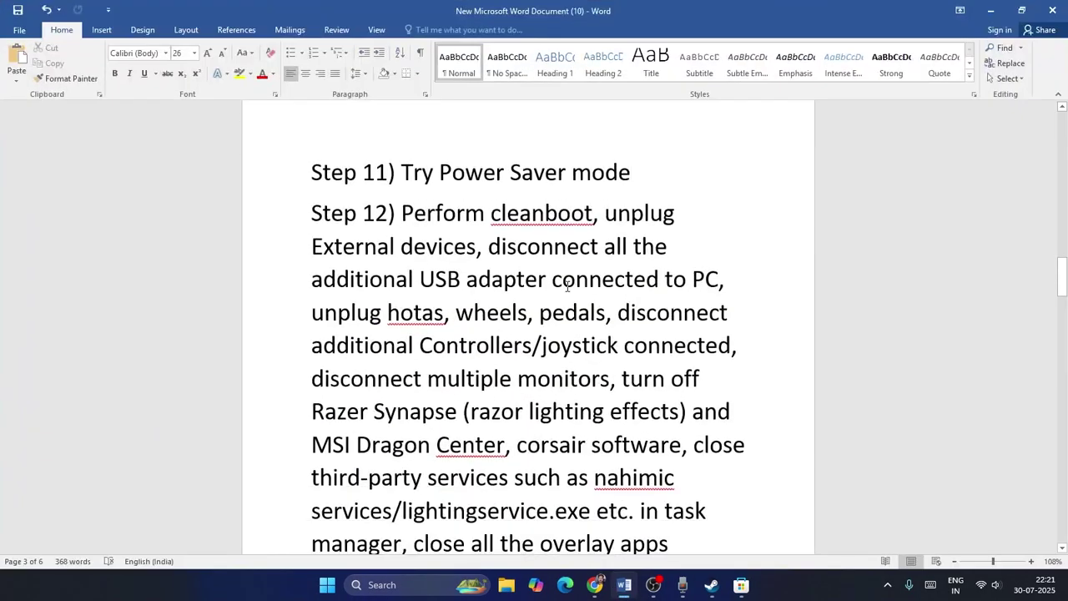
scroll(408, 172, down, 1)
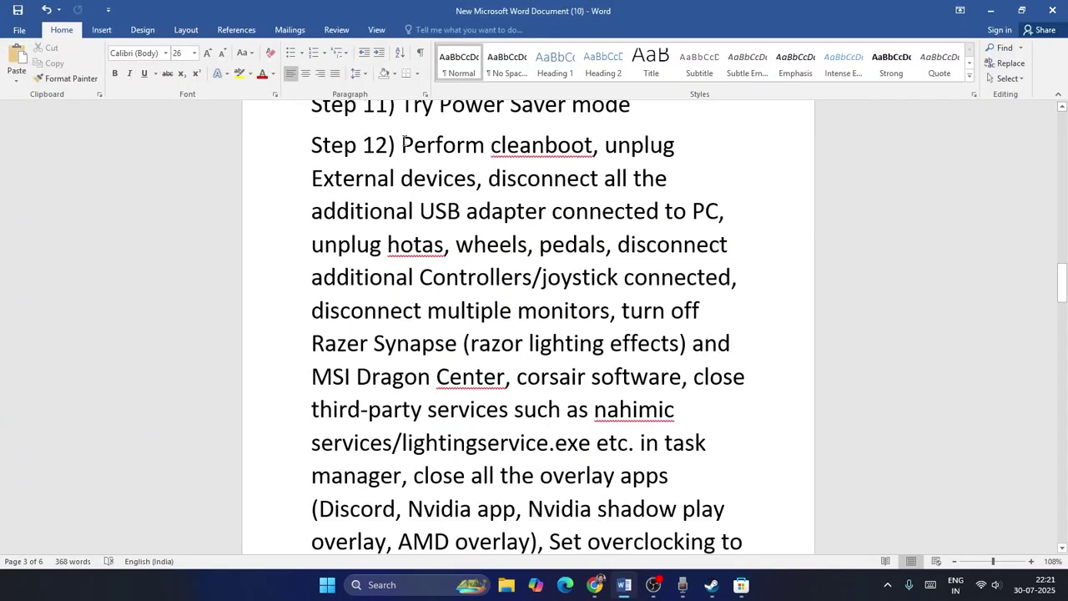
drag(403, 144, 594, 145)
click(681, 145)
scroll(693, 249, down, 3)
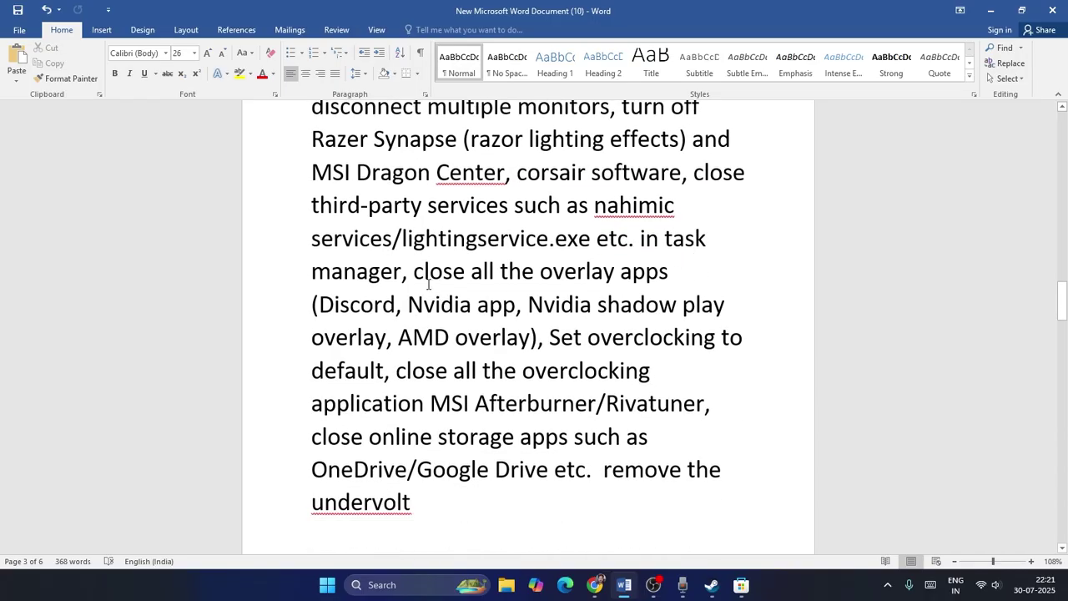
drag(415, 277, 619, 276)
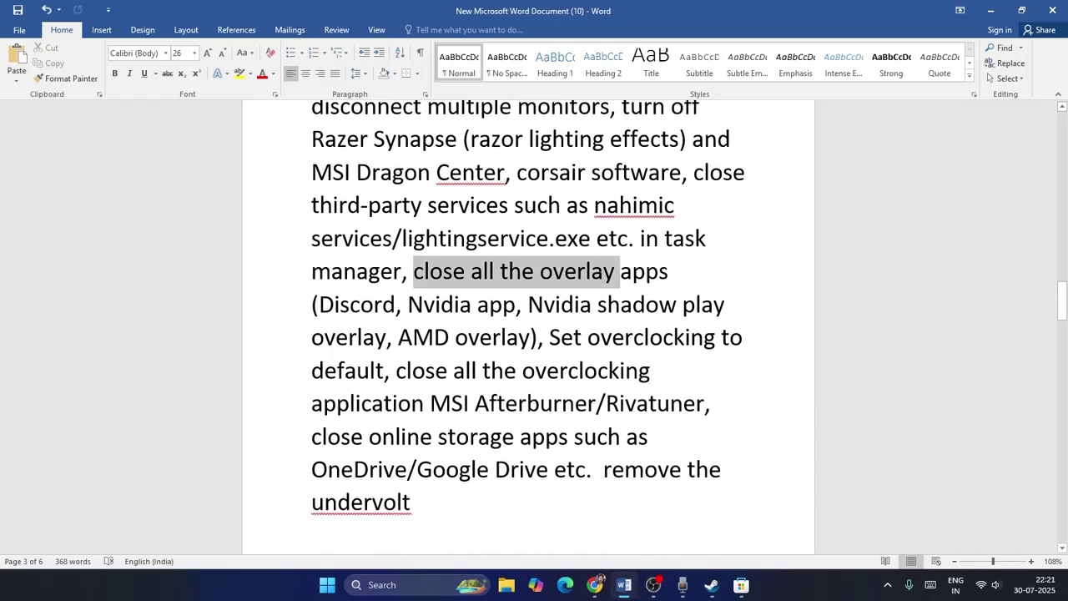
click(460, 305)
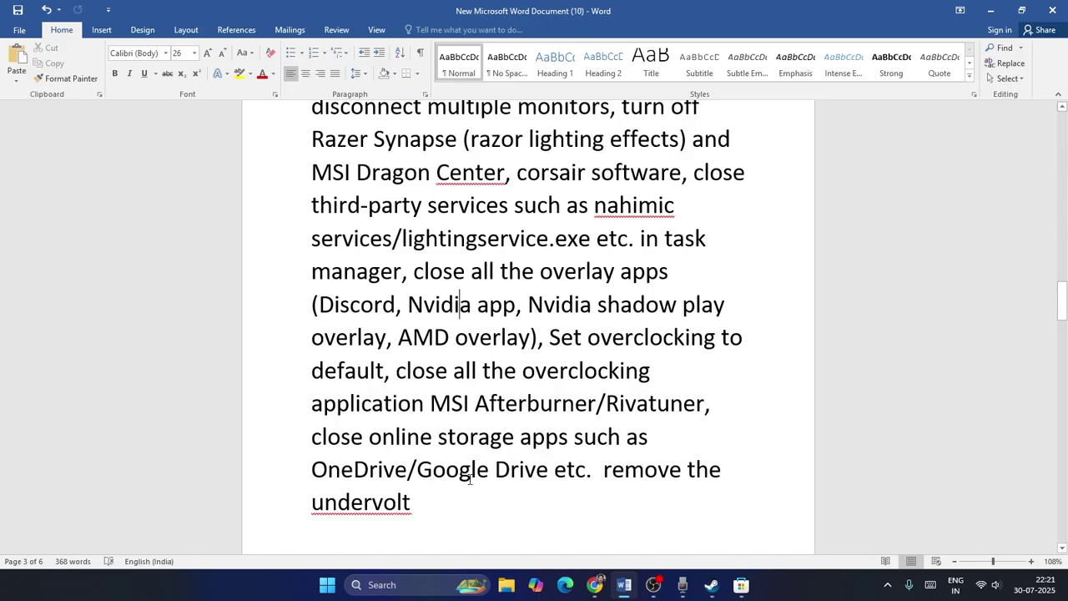
Read Step 13 and Step 14's desktop shortcut instruction, then minimise Word.
scroll(543, 410, down, 6)
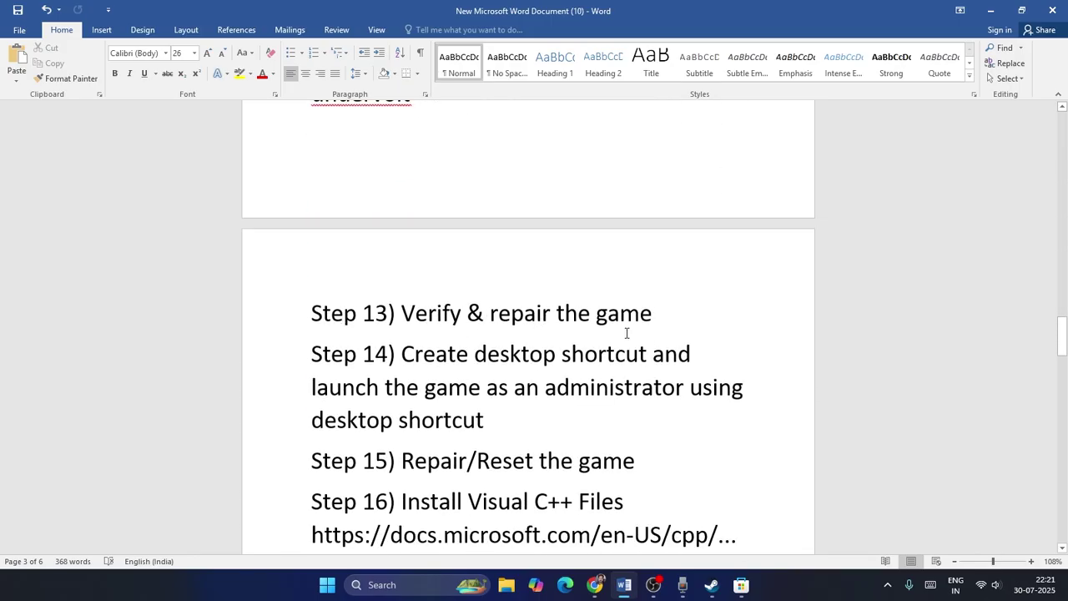
triple_click(676, 318)
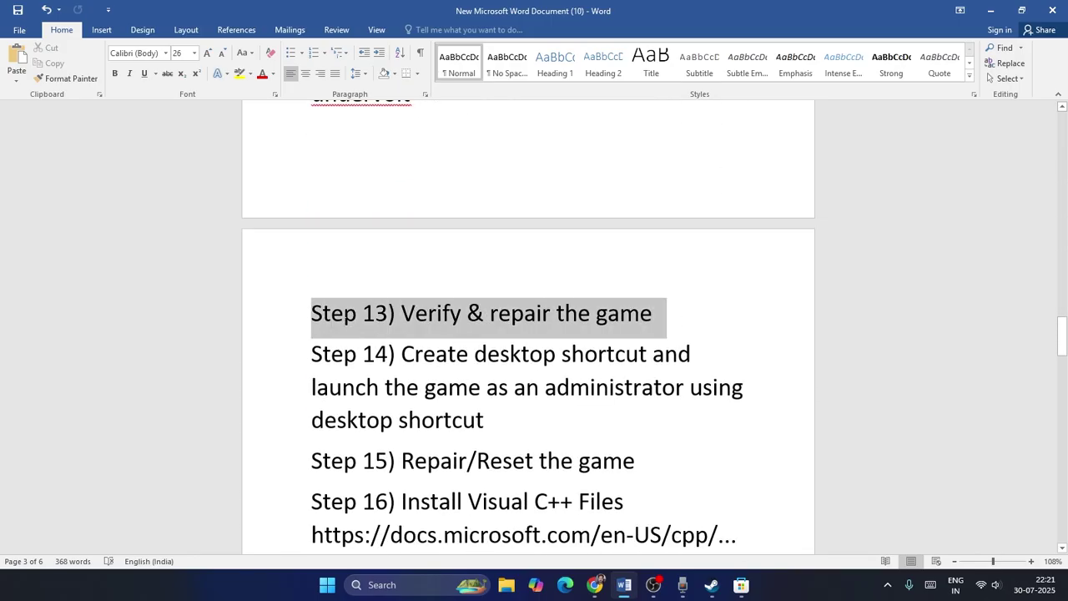
click(687, 333)
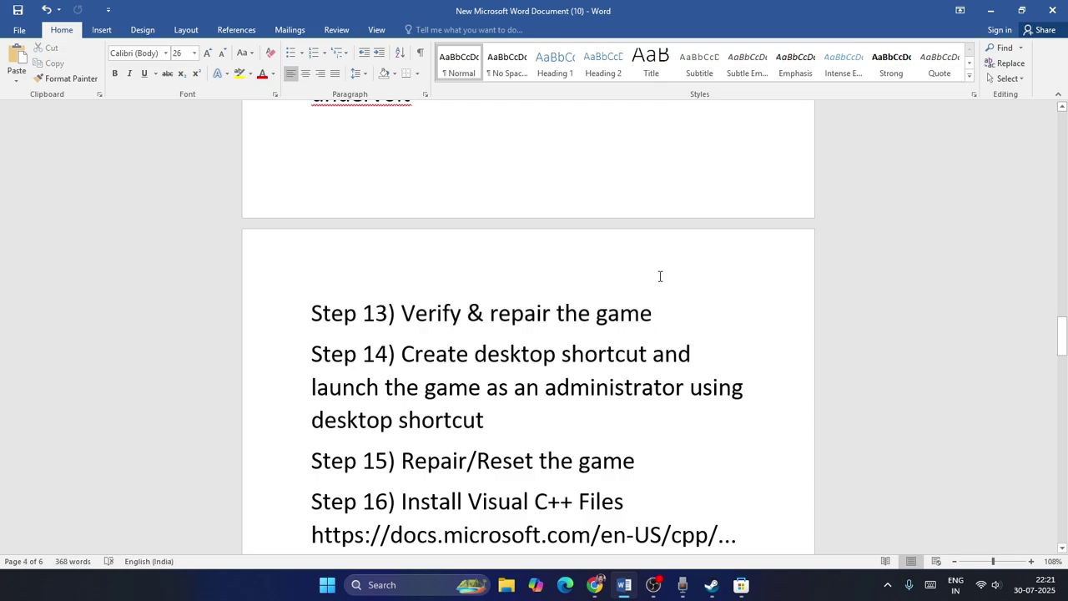
scroll(682, 367, down, 1)
drag(402, 252, 547, 305)
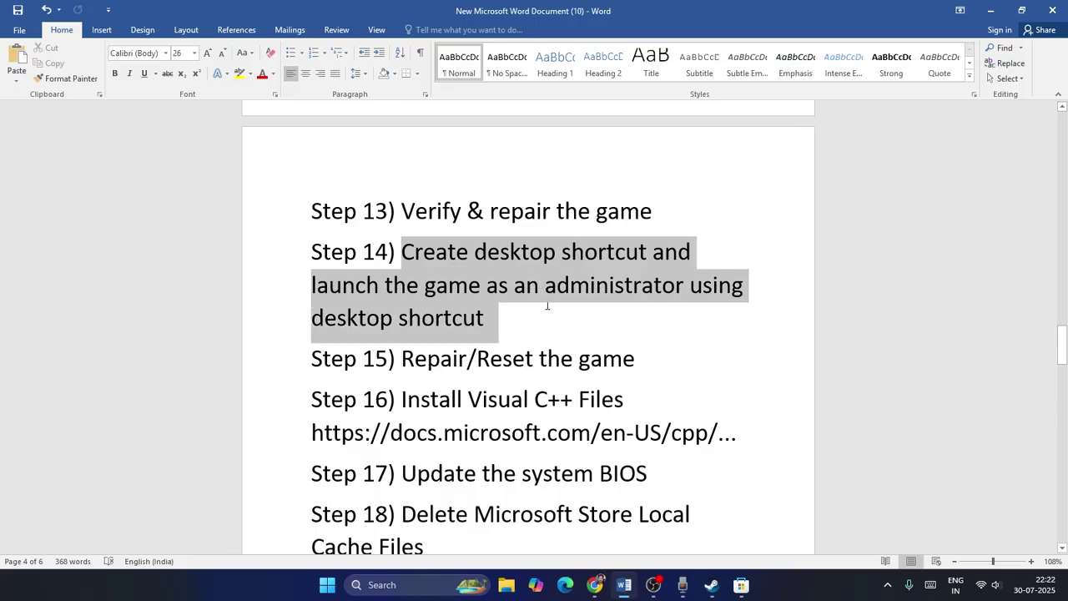
click(539, 320)
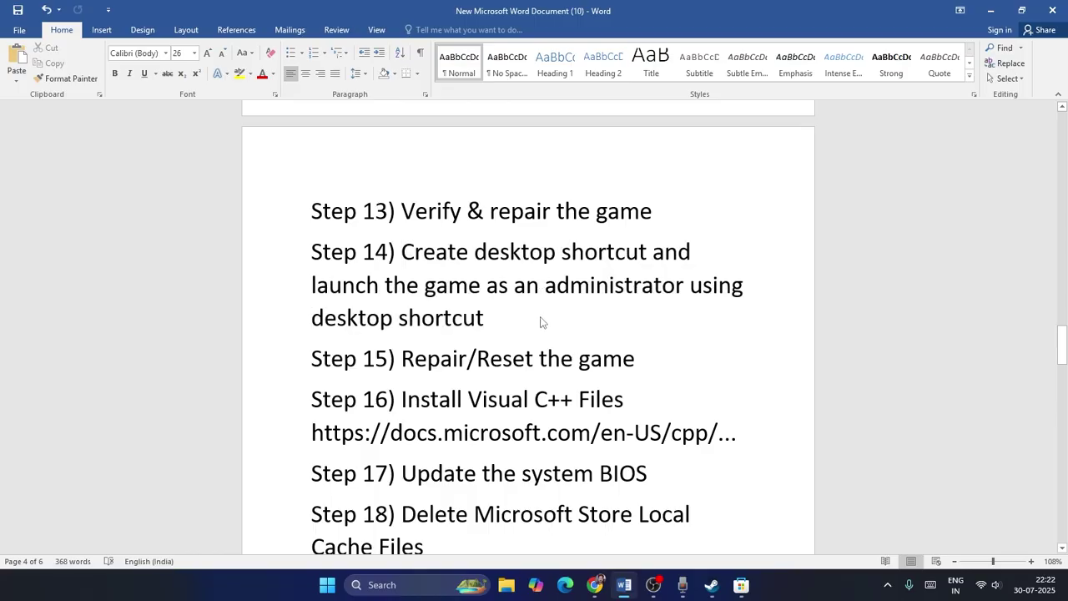
click(990, 10)
Open Grounded 2's local install files from the Steam library.
click(709, 588)
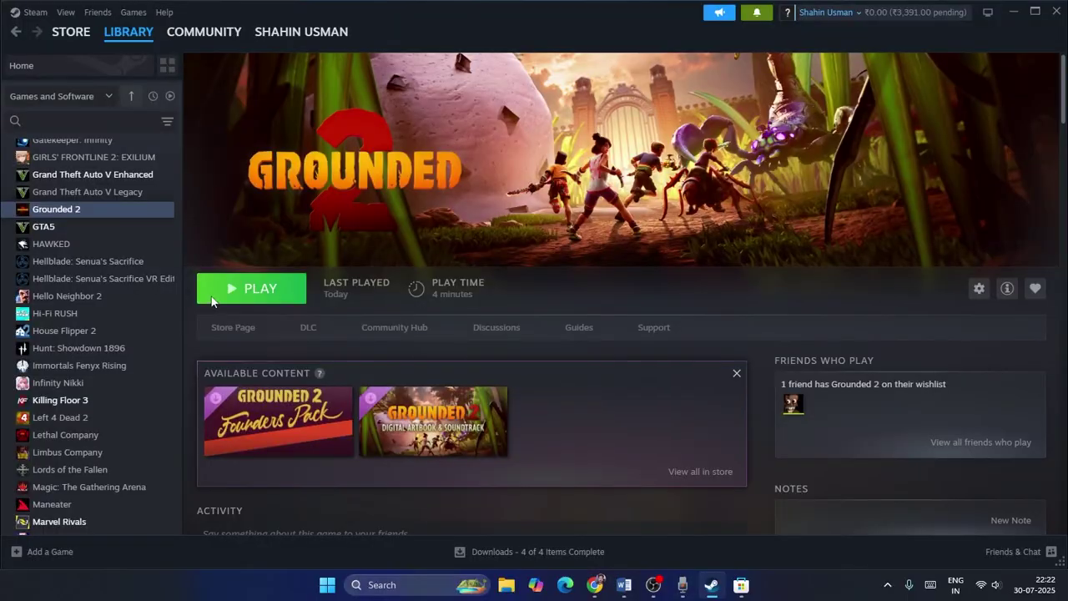
right_click(95, 211)
mouse_move(144, 294)
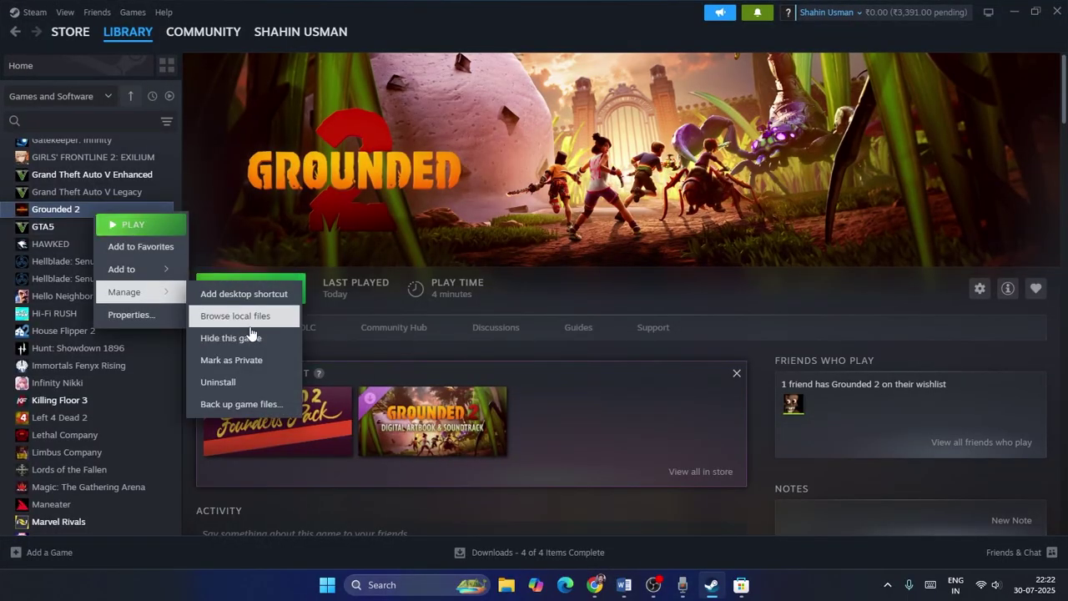
click(296, 316)
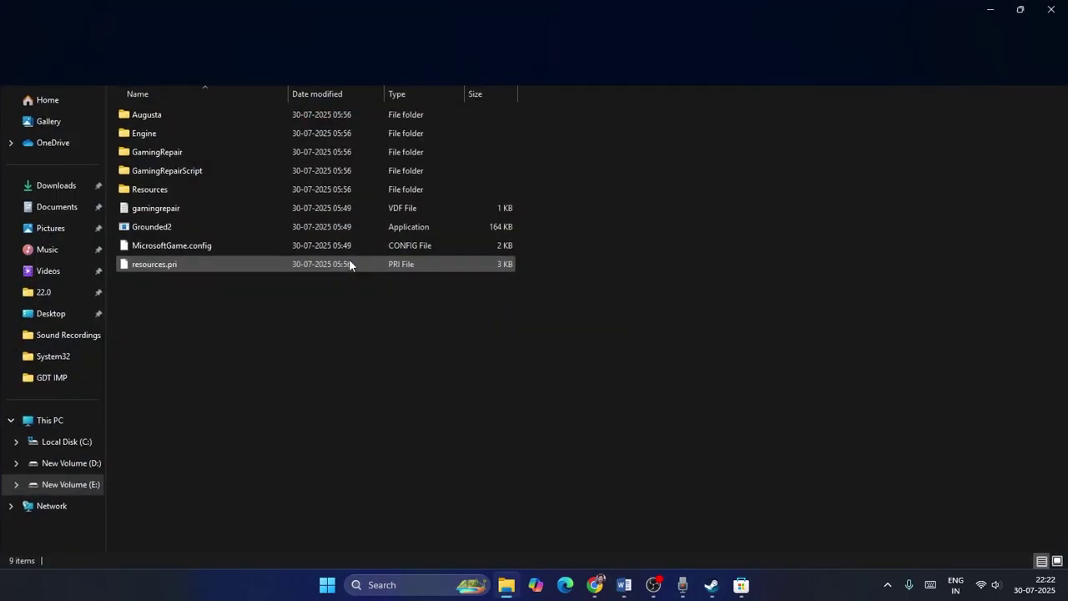
Create a Grounded2 shortcut inside the install folder, then delete it.
click(144, 228)
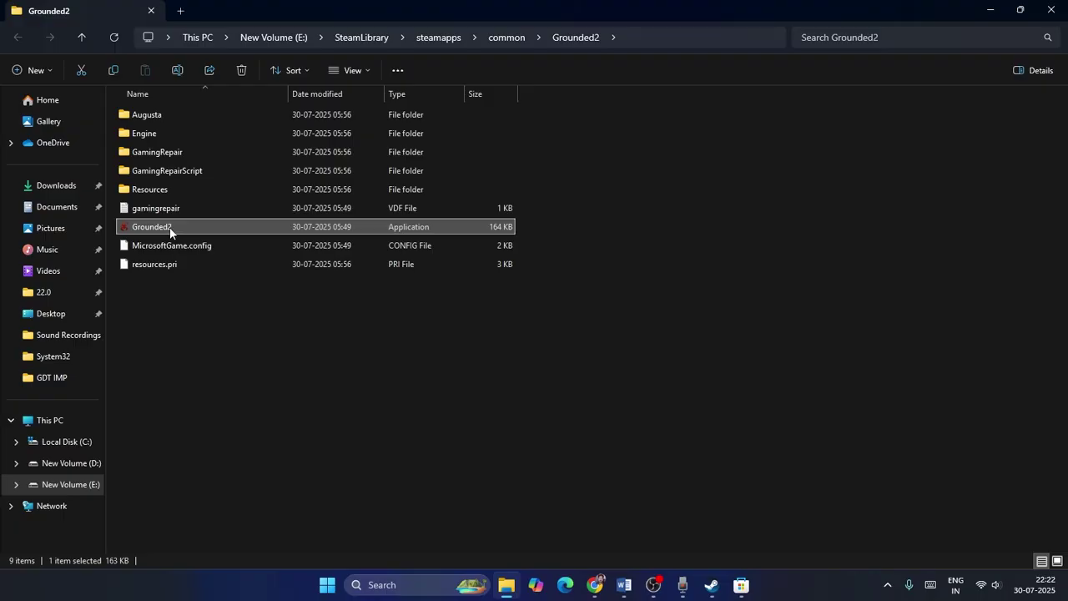
right_click(170, 227)
click(250, 492)
click(230, 509)
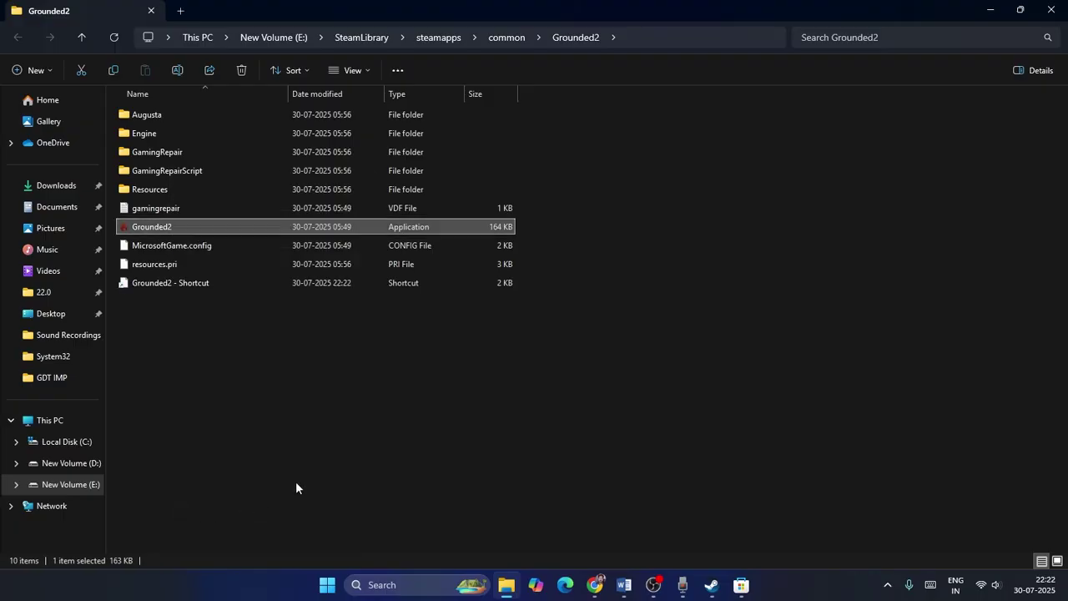
click(193, 283)
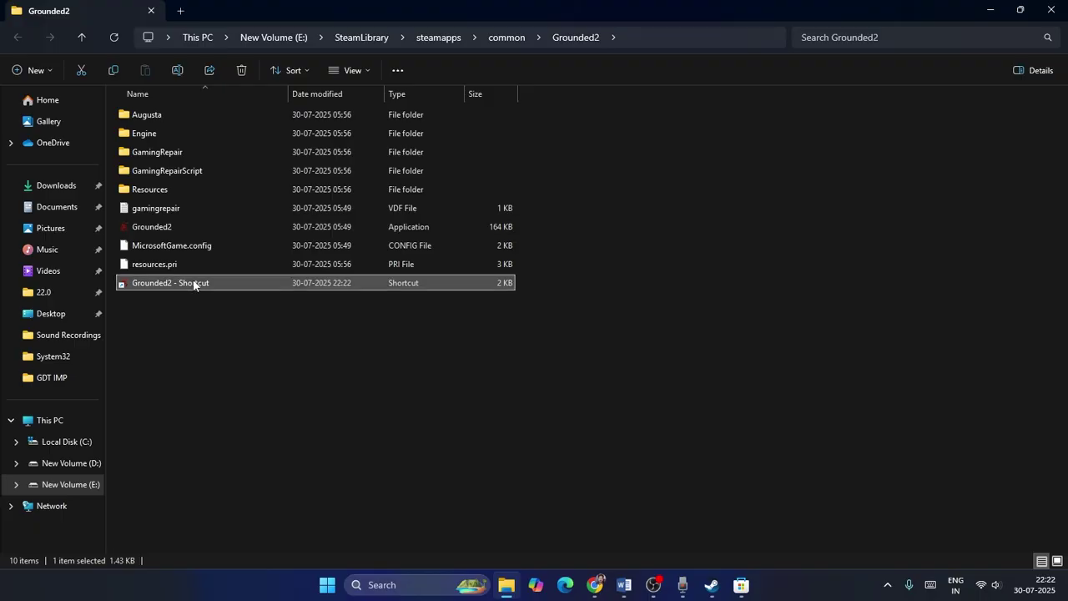
right_click(192, 283)
click(373, 170)
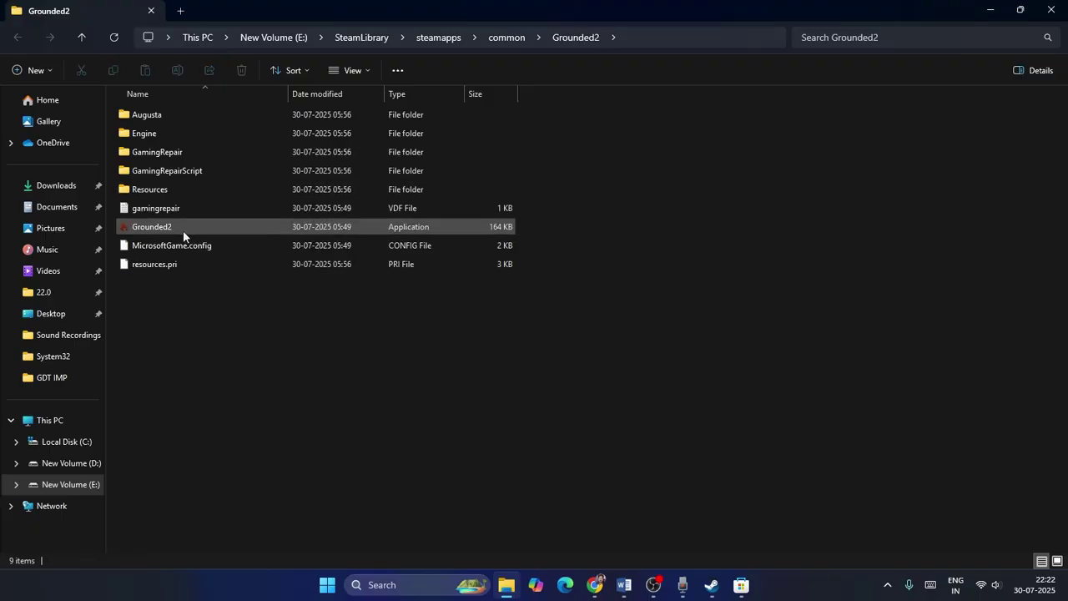
Send a Grounded2 shortcut to the desktop and close the folder and Steam.
right_click(179, 228)
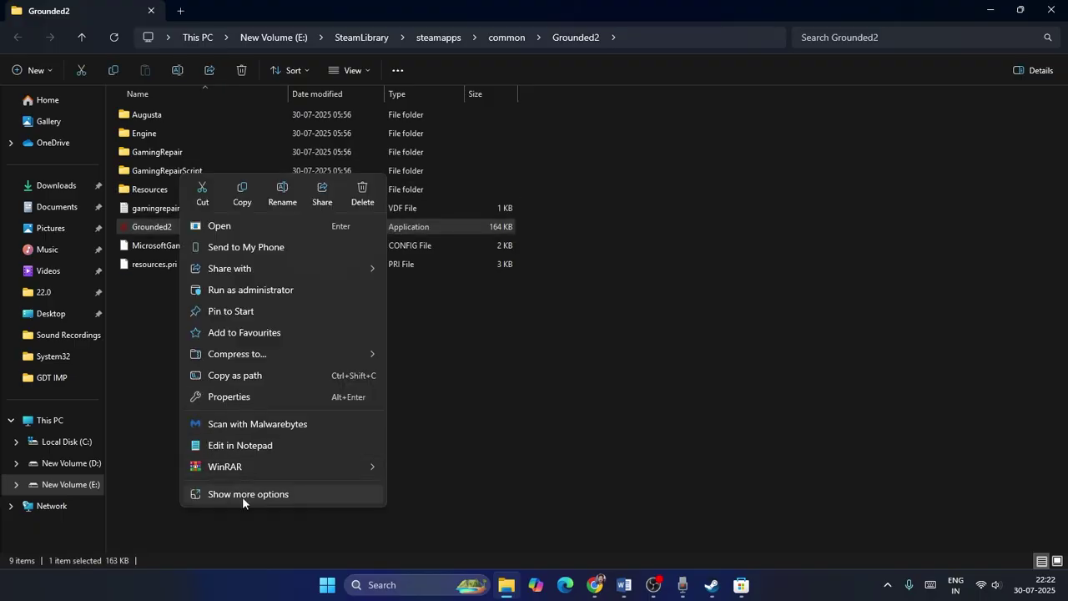
click(242, 494)
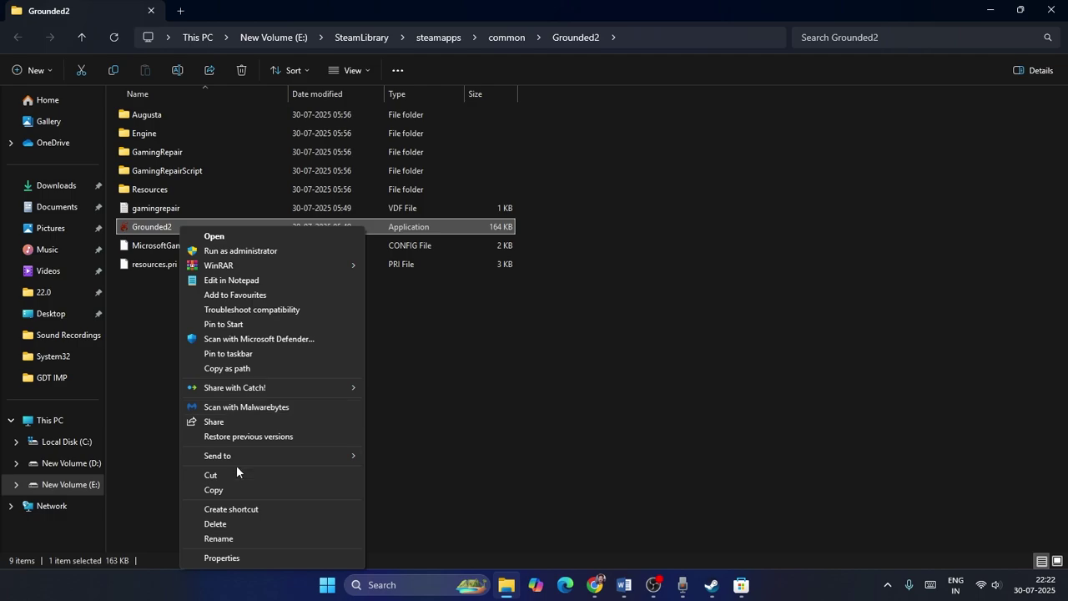
mouse_move(242, 454)
click(430, 486)
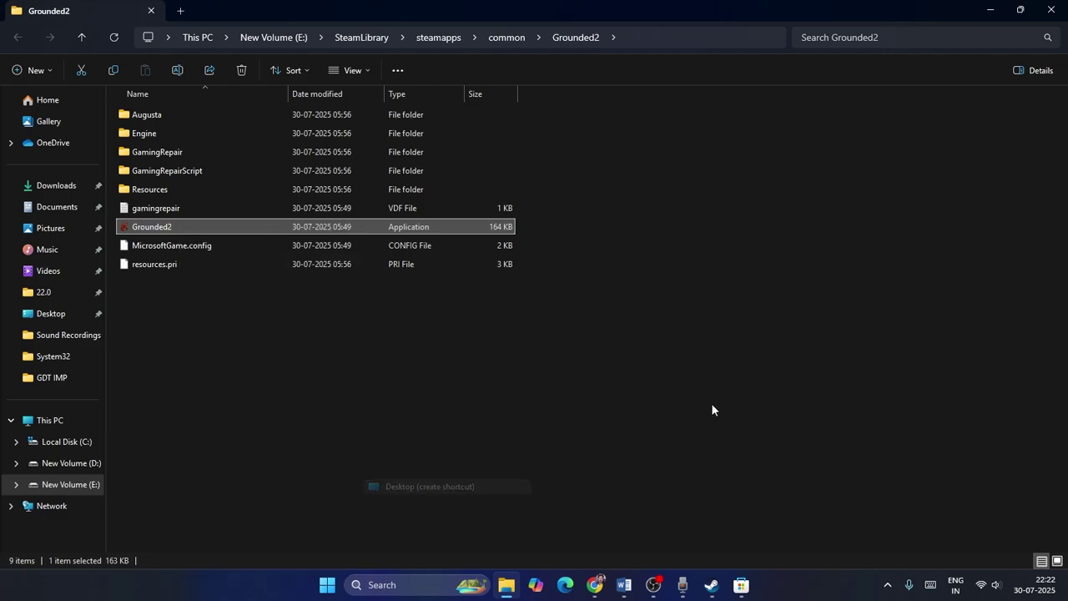
click(1050, 10)
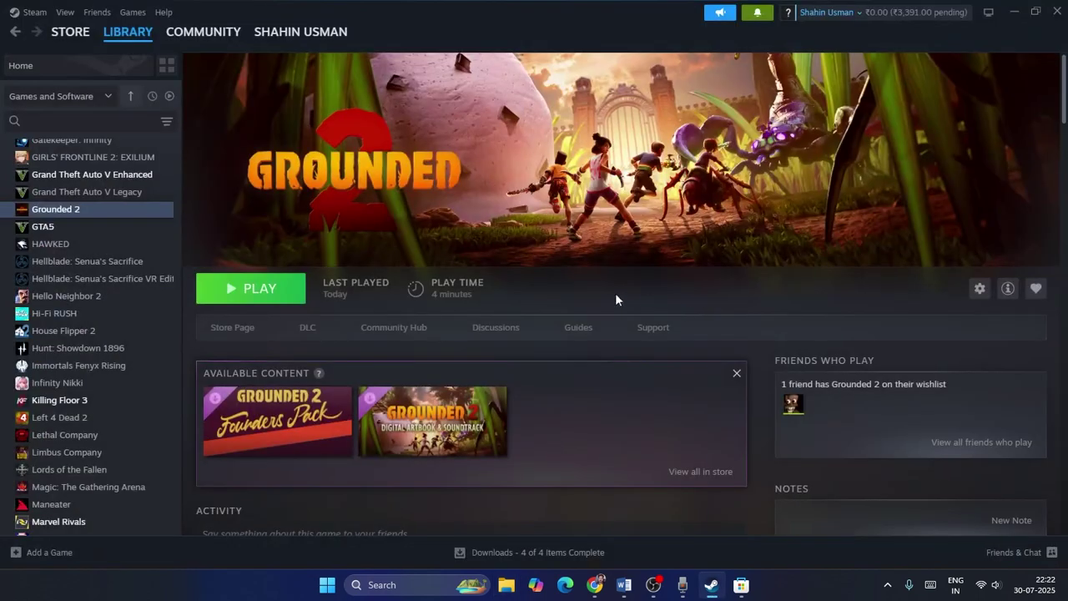
click(1013, 12)
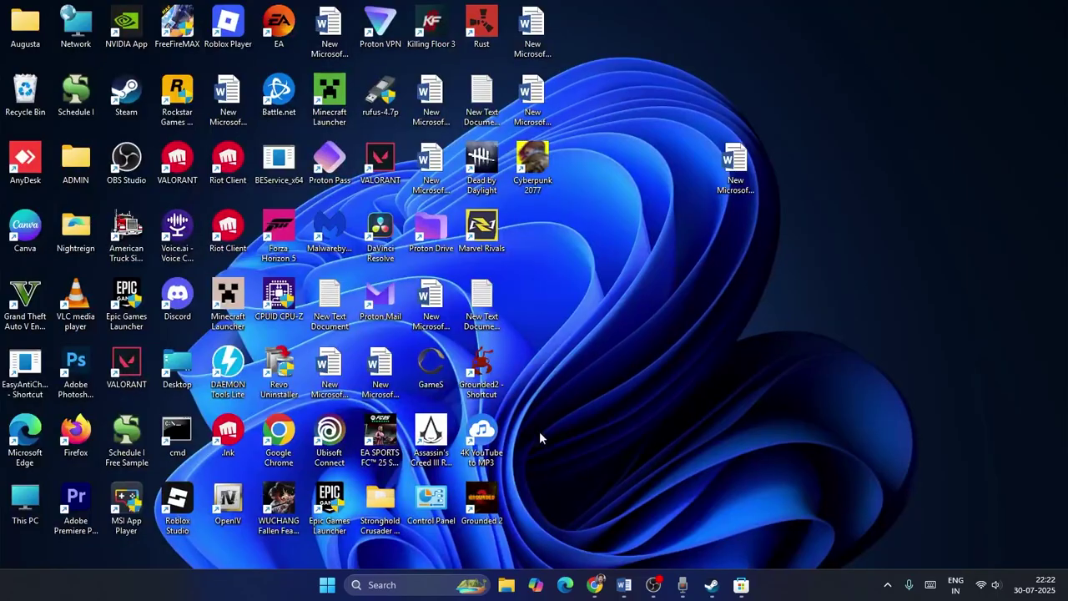
right_click(484, 388)
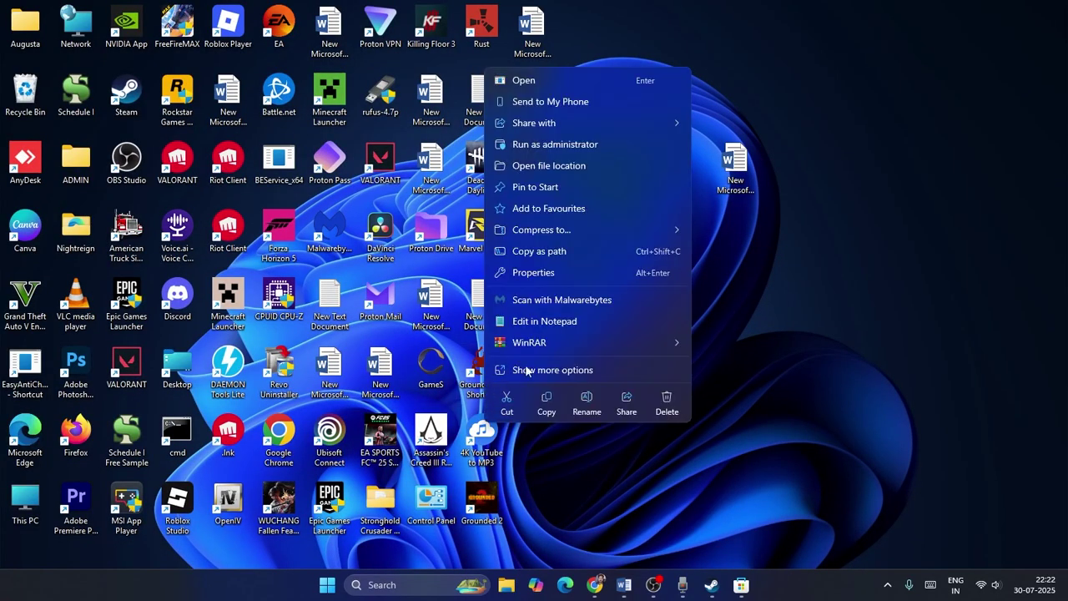
click(749, 296)
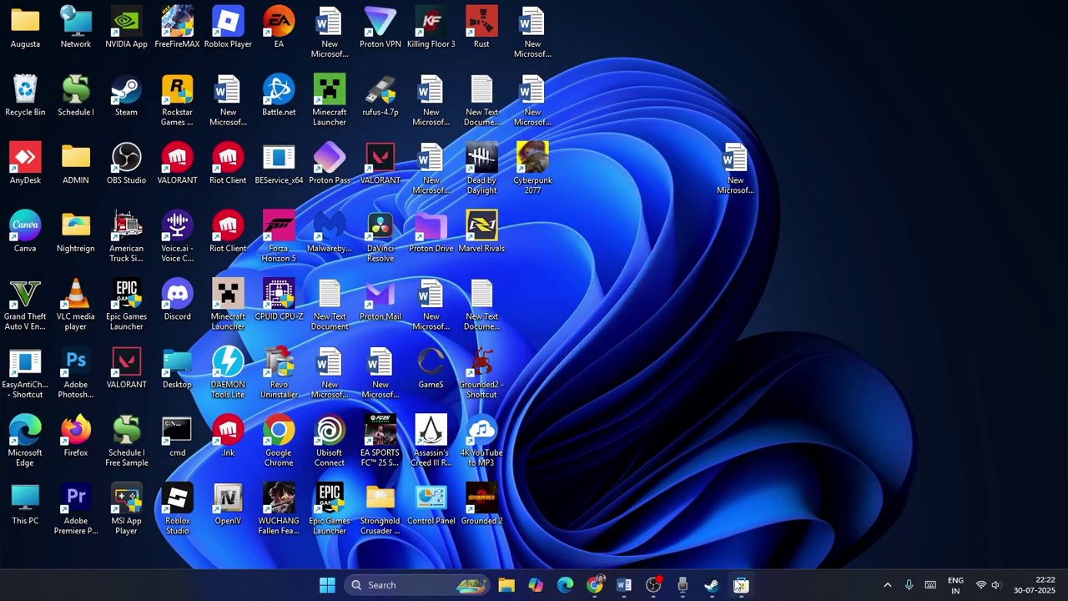
Read Step 15's repair/reset text in Word, then minimise it.
click(625, 585)
scroll(508, 312, down, 3)
drag(403, 227, 638, 225)
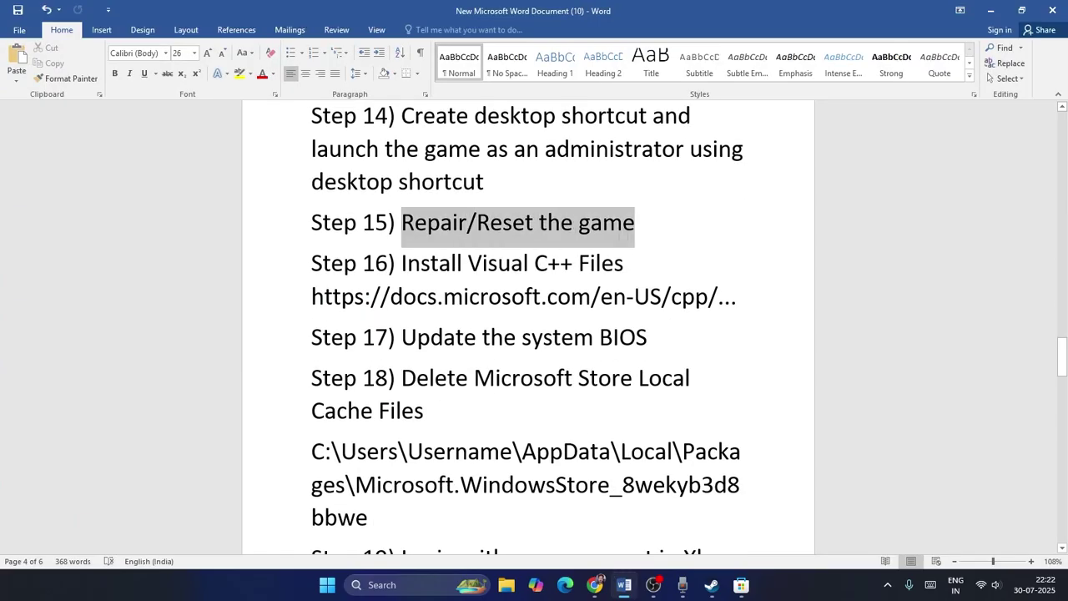
click(670, 240)
click(989, 10)
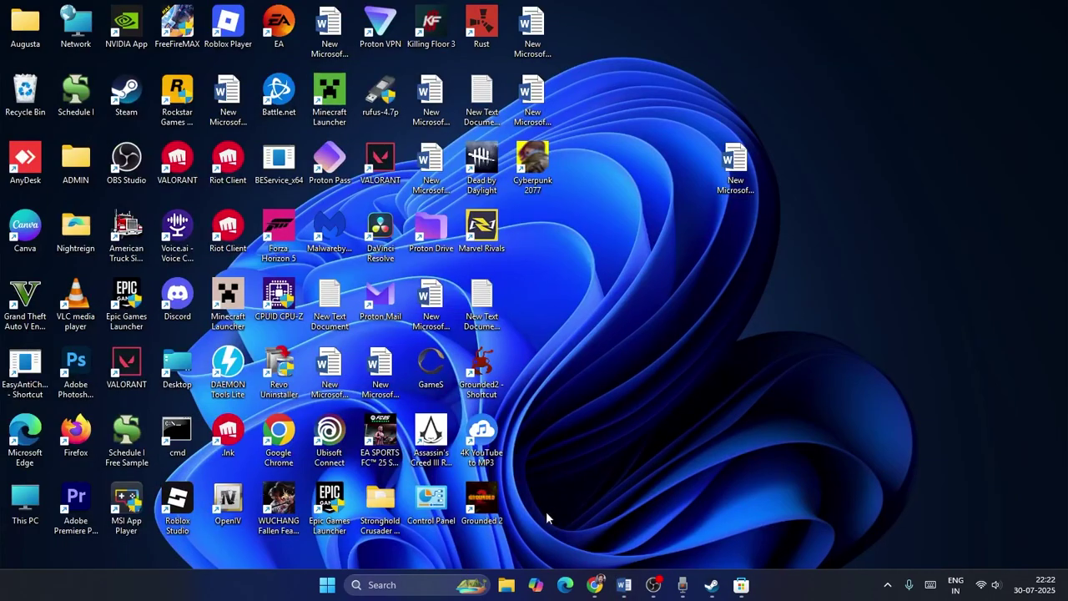
Search 'xbox' and open the Xbox app's settings page.
click(412, 579)
text(xbox)
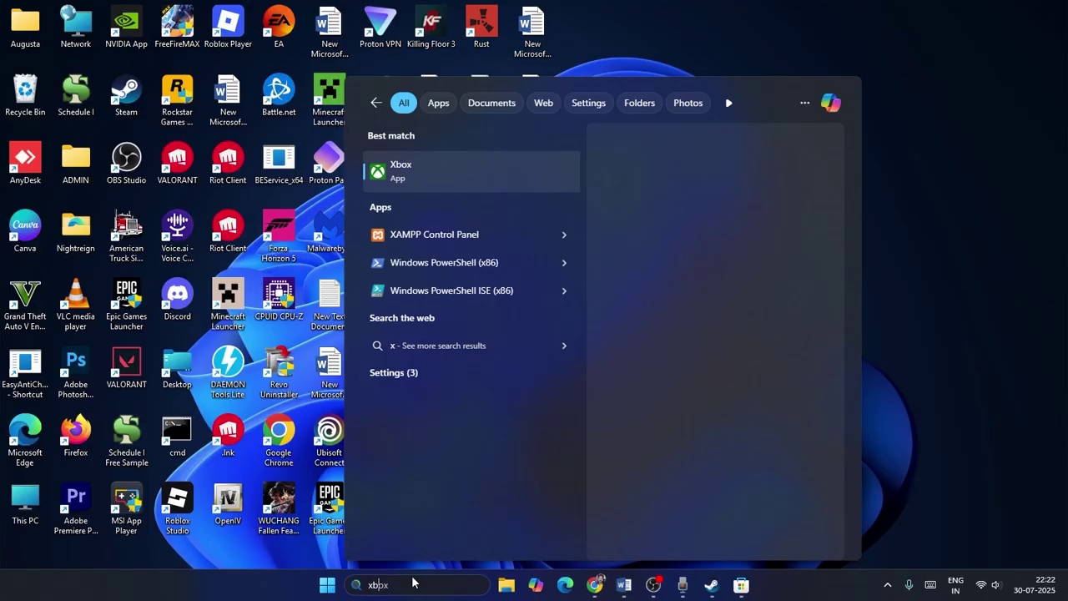
right_click(400, 177)
click(454, 239)
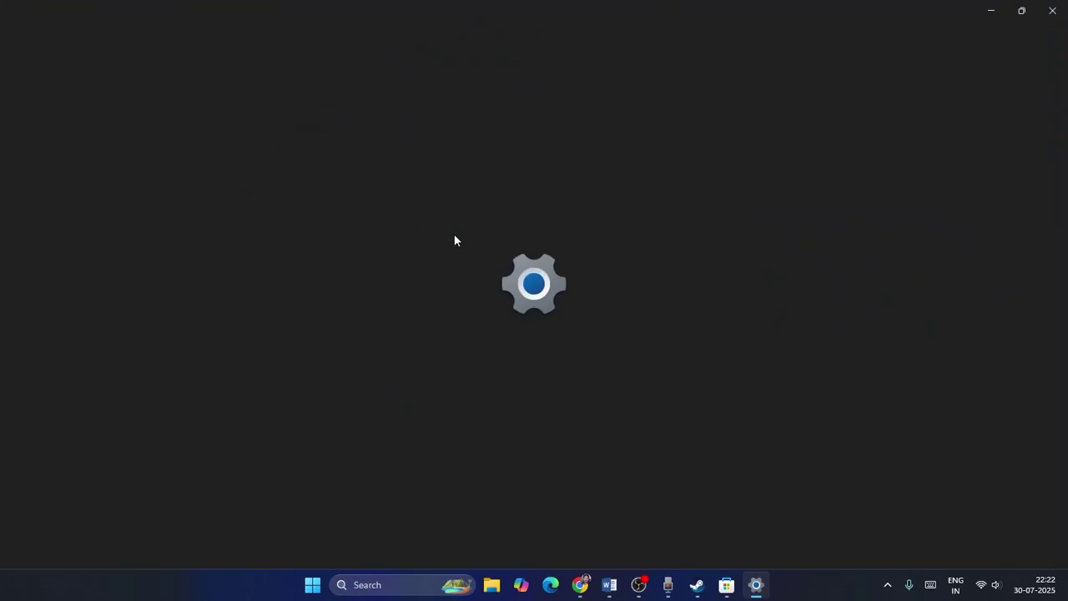
scroll(447, 219, down, 5)
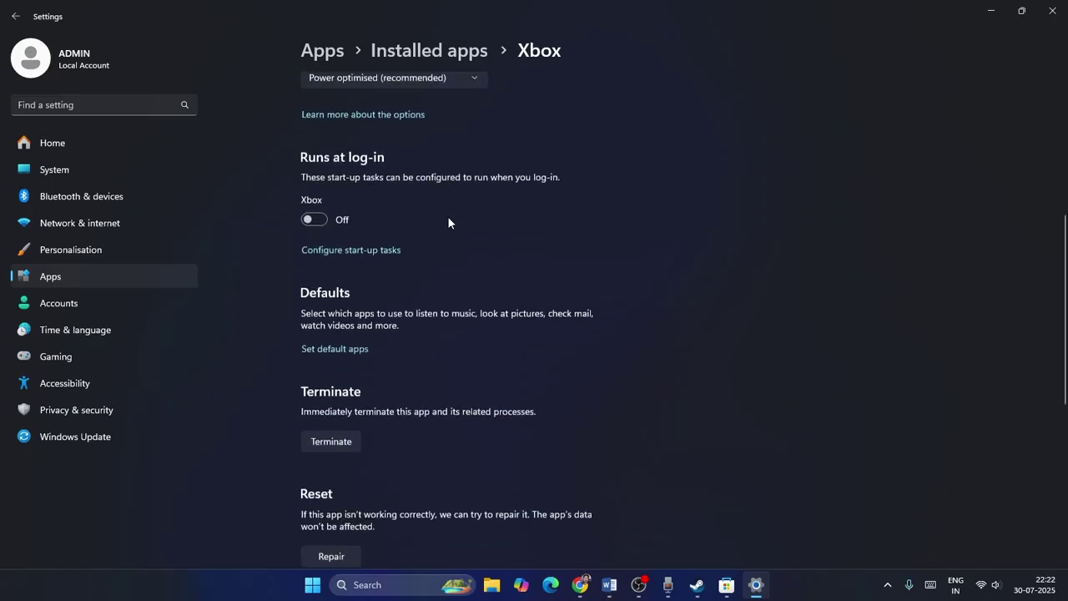
scroll(449, 222, down, 2)
Repair and then reset the Xbox app, and close Settings.
click(330, 236)
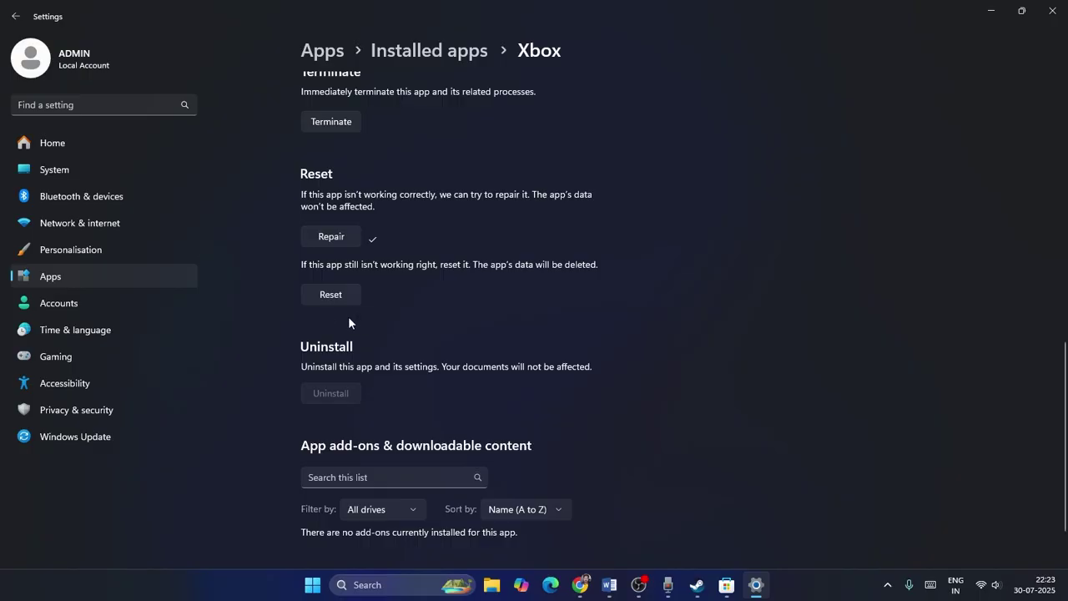
click(333, 296)
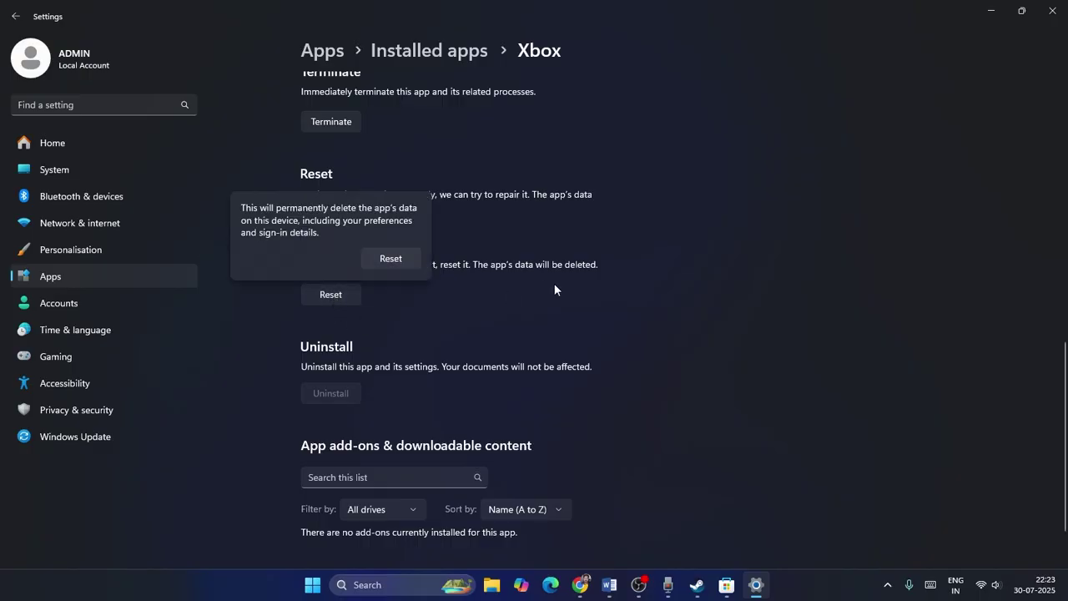
click(399, 258)
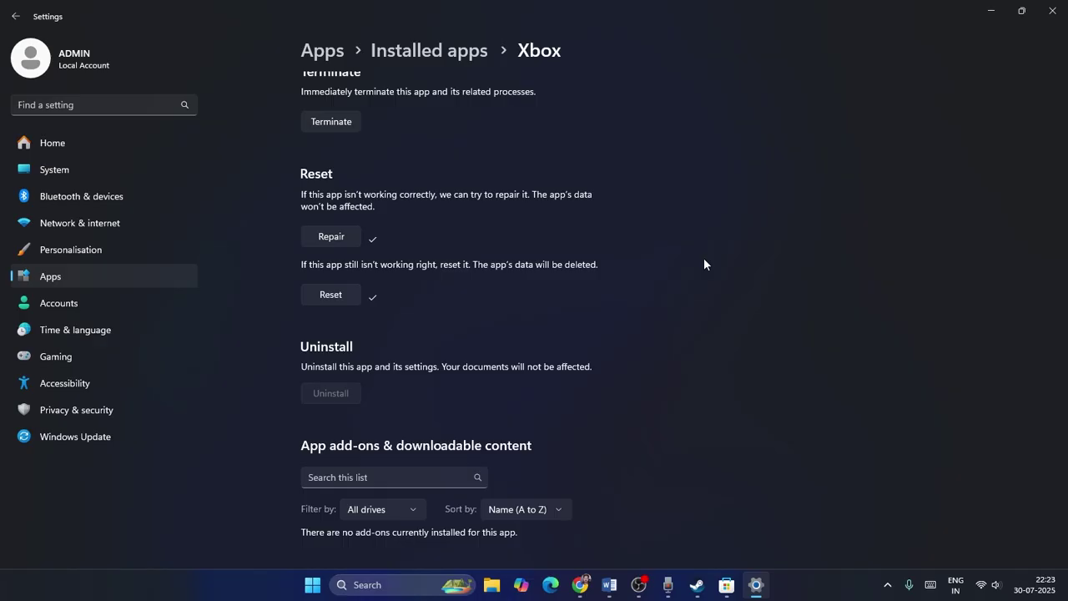
click(1052, 10)
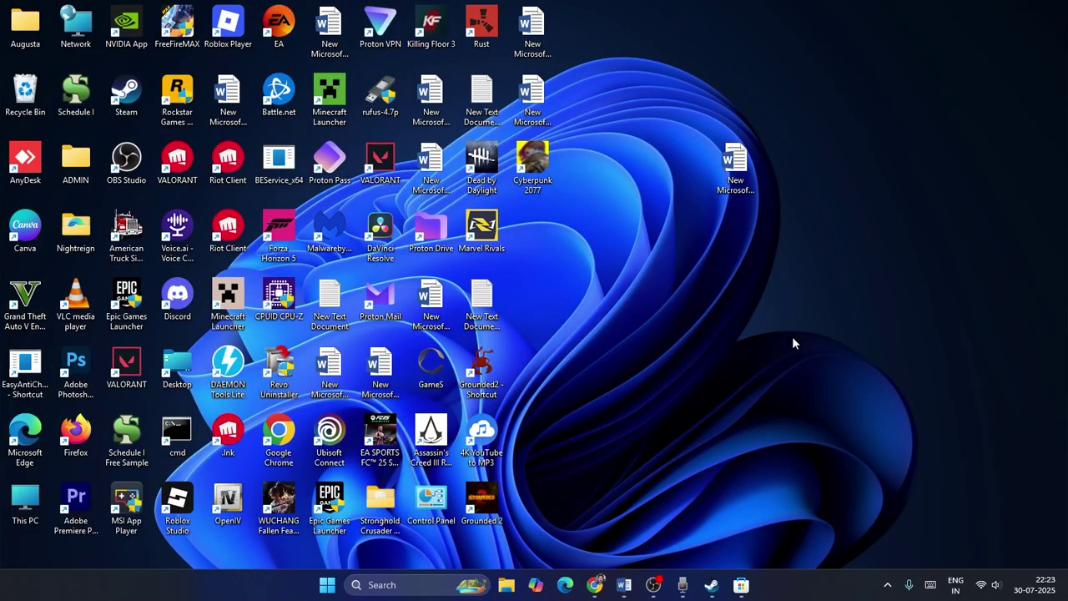
Highlight Steps 16 and 17, Install Visual C++ Files and Update the system BIOS.
click(623, 584)
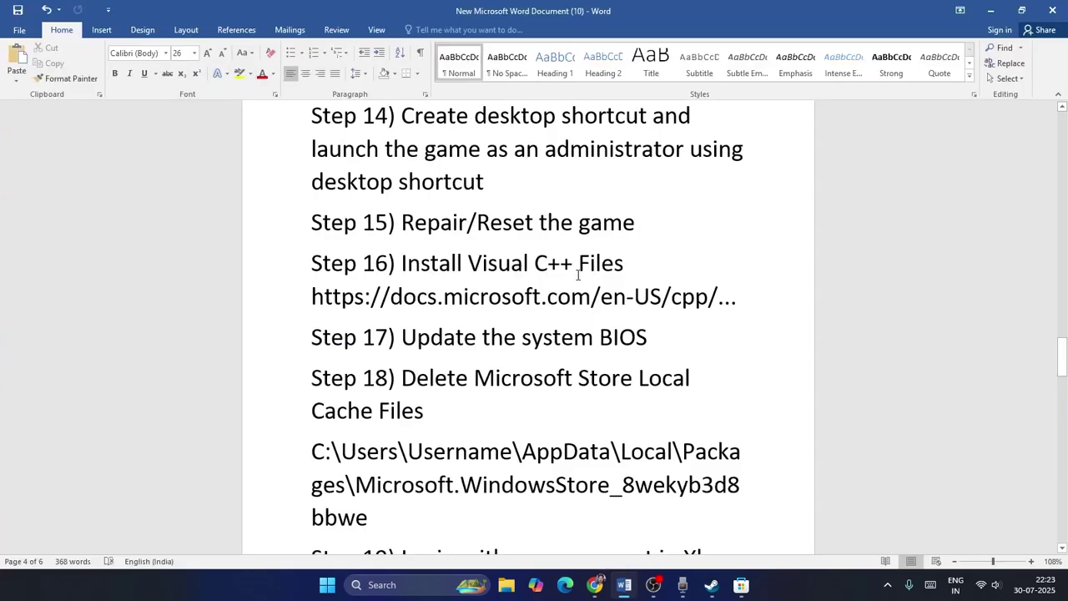
scroll(729, 273, down, 1)
drag(404, 229, 627, 230)
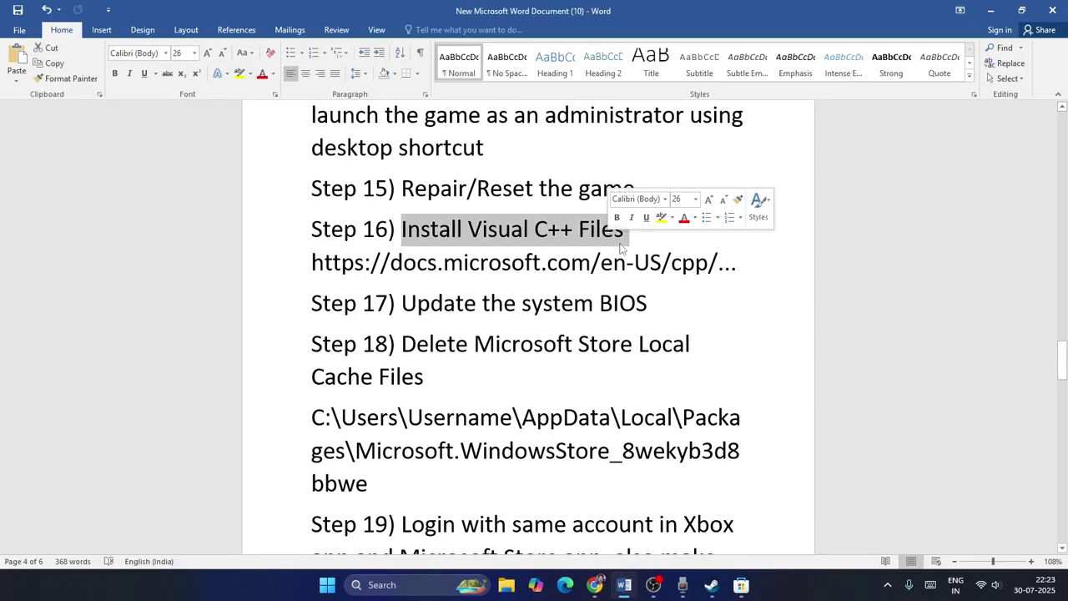
scroll(607, 281, down, 2)
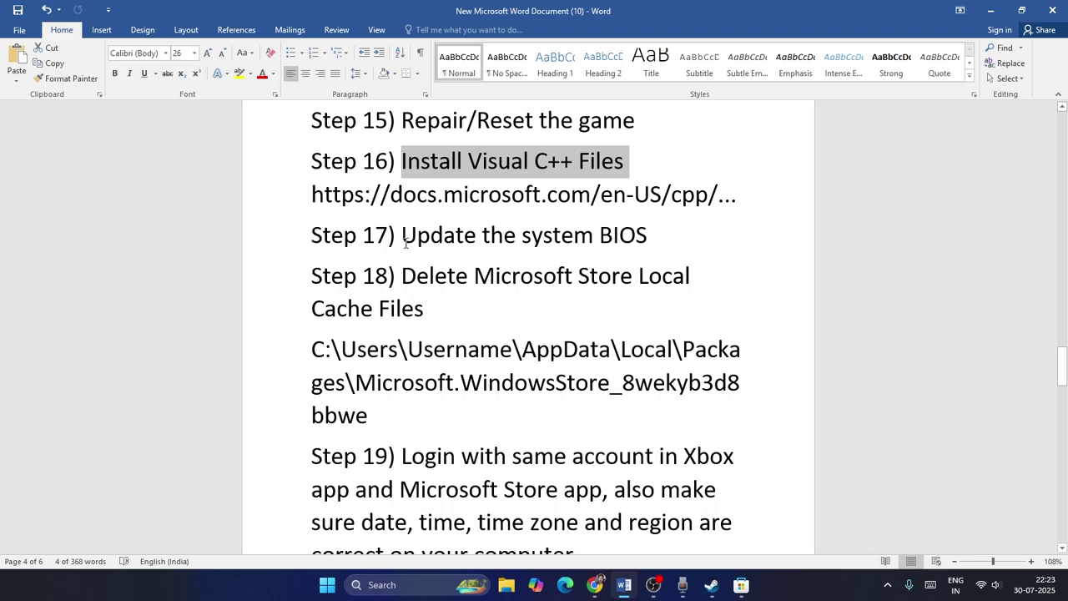
drag(404, 241, 650, 246)
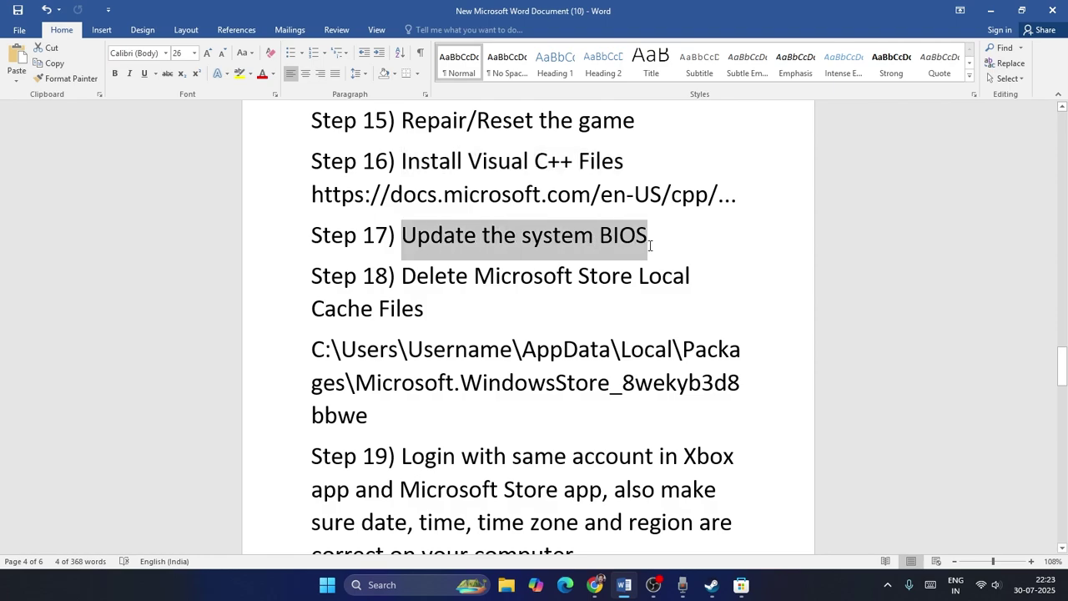
click(650, 246)
drag(481, 235, 311, 236)
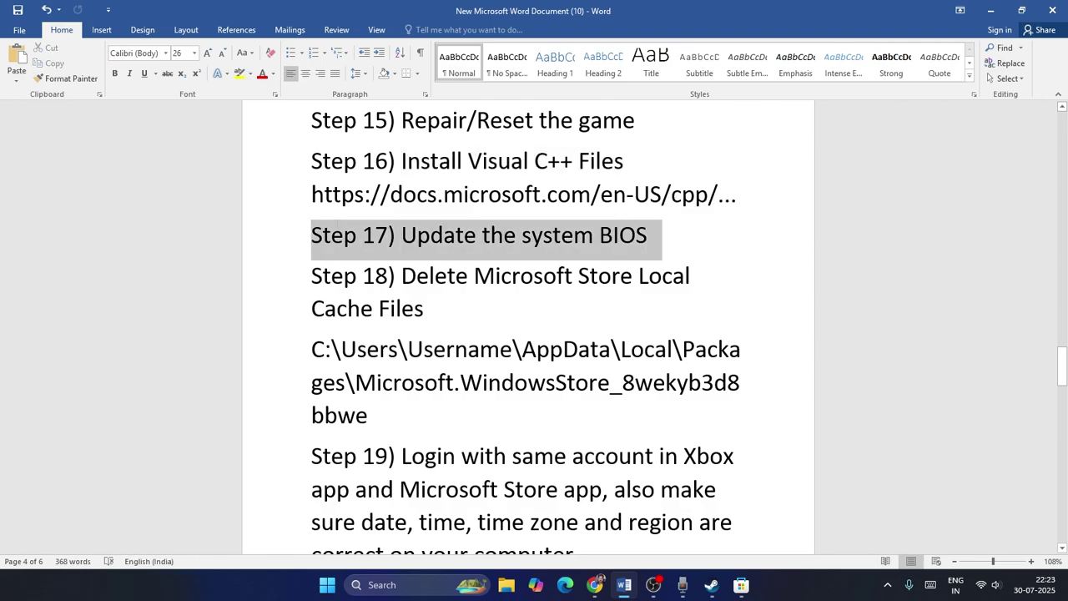
click(344, 235)
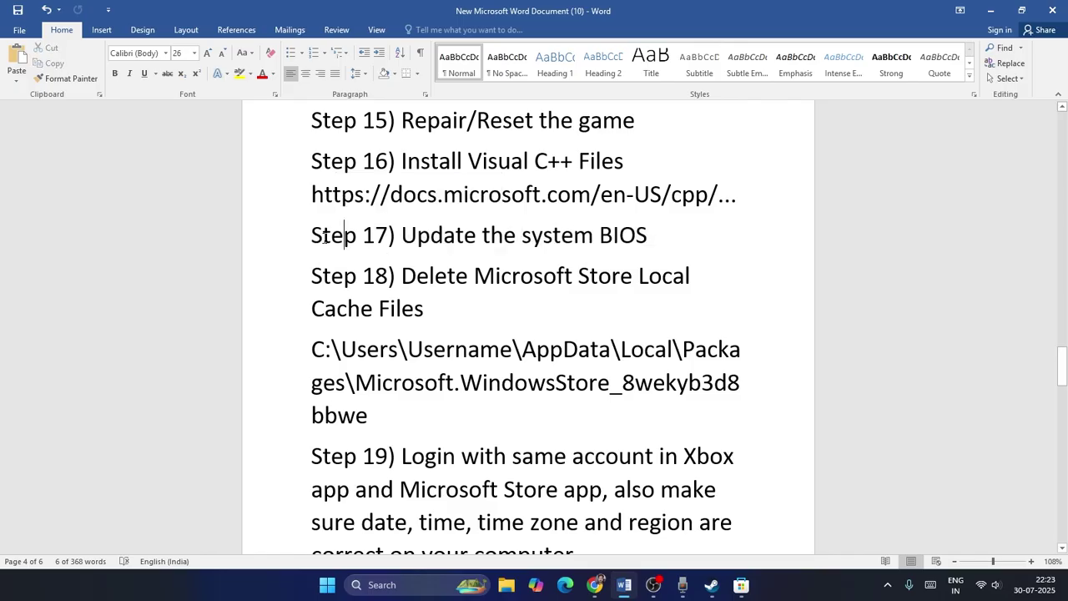
drag(311, 235, 689, 238)
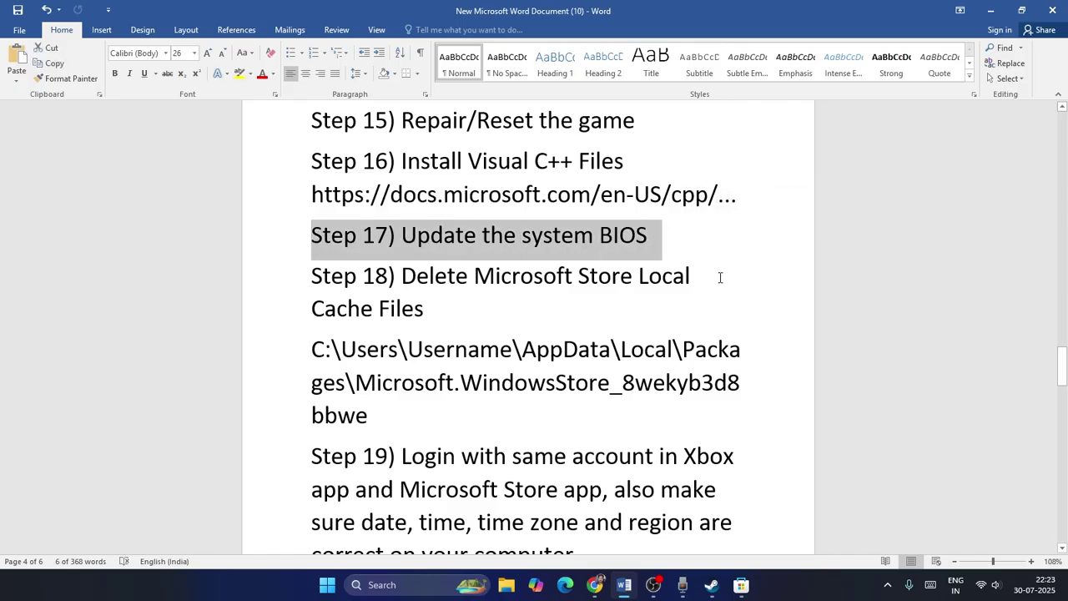
click(696, 275)
Highlight Step 18, Delete Microsoft Store Local Cache Files.
scroll(431, 243, down, 1)
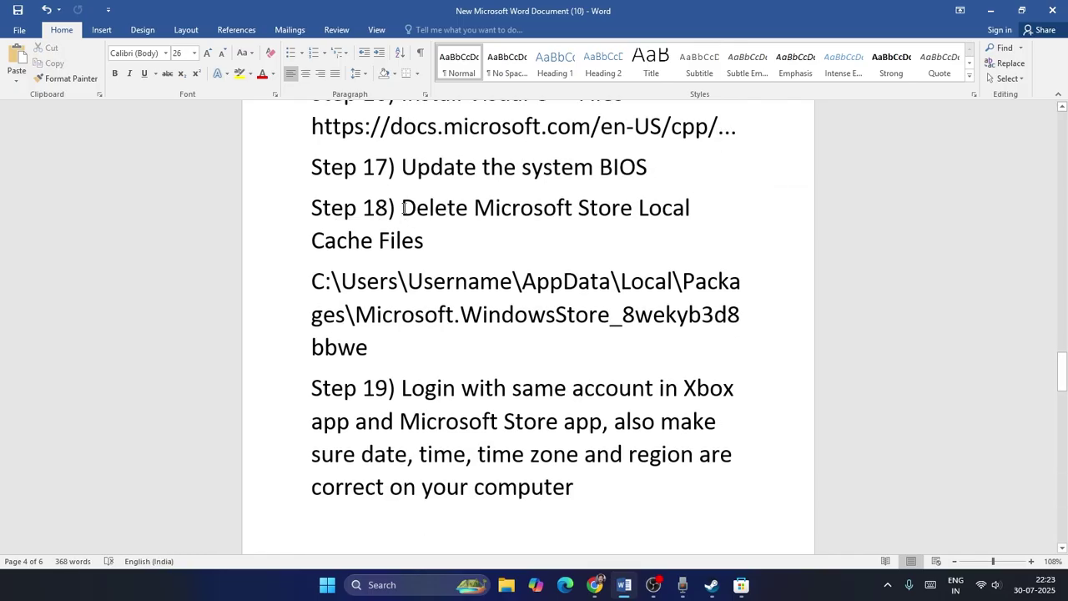
drag(402, 209, 441, 240)
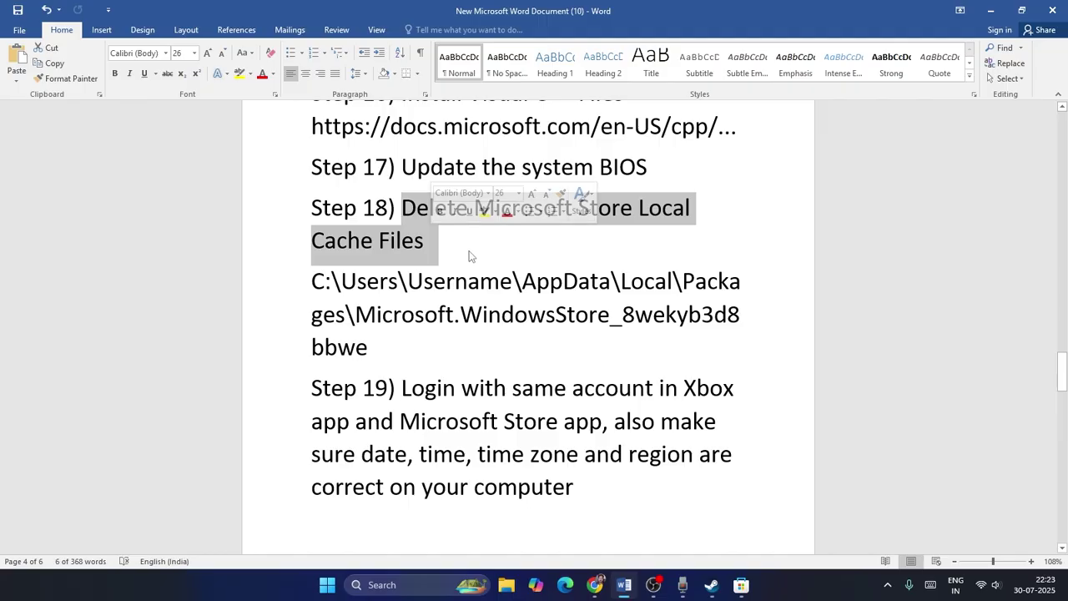
click(469, 251)
Browse File Explorer to C:\Users\ADMIN, checking the path in the Word guide.
click(507, 584)
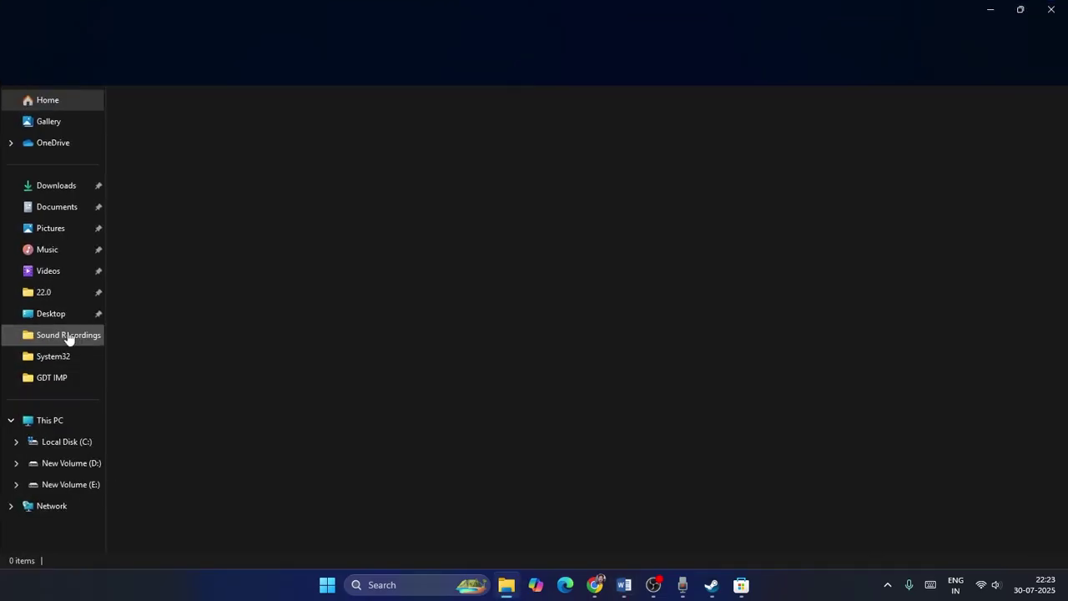
click(51, 420)
double_click(210, 131)
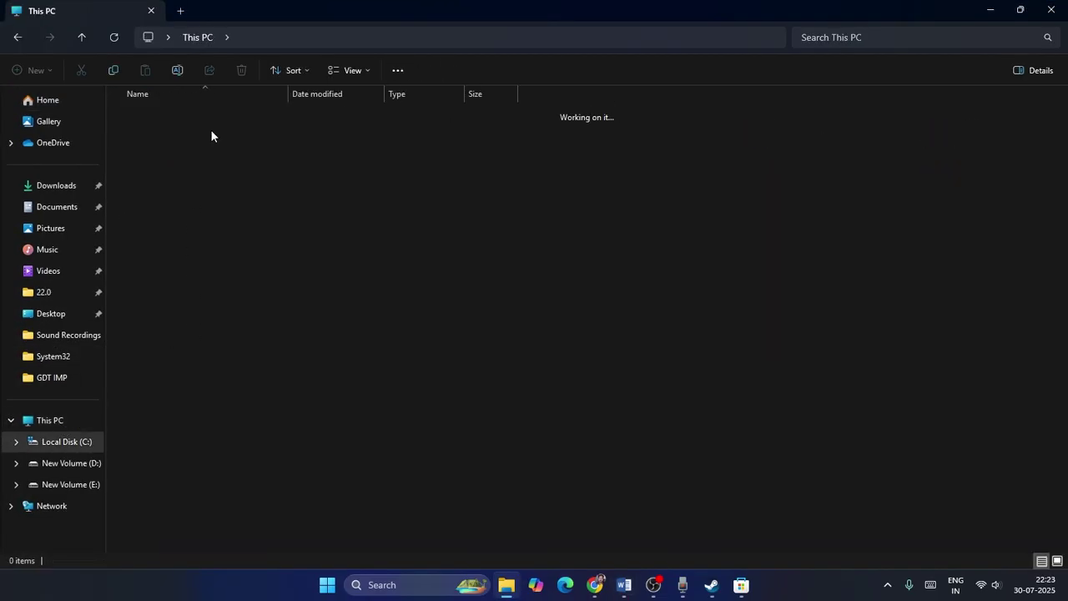
double_click(162, 302)
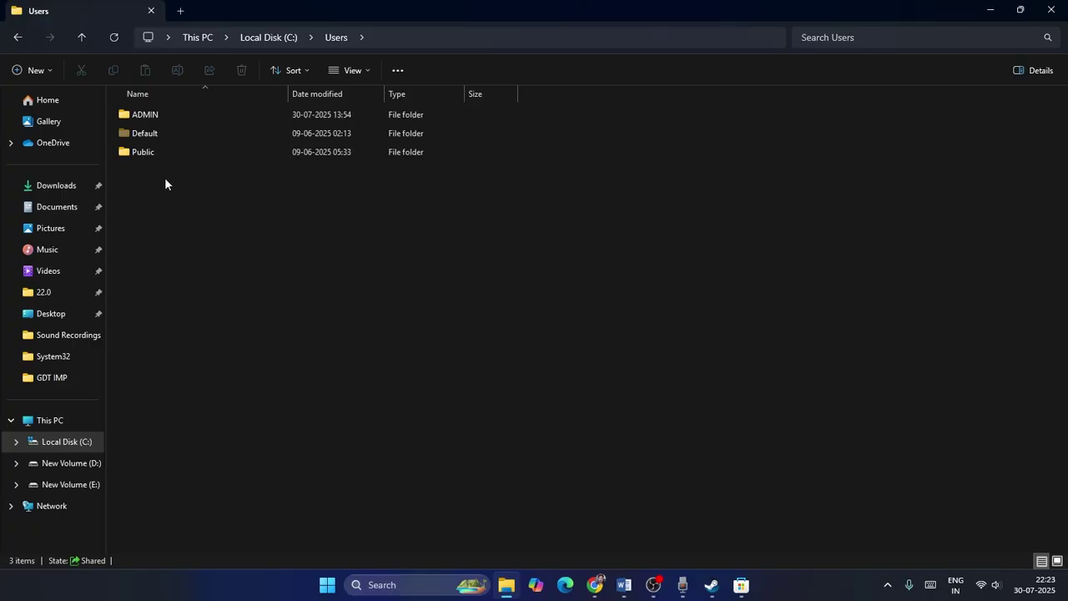
double_click(151, 114)
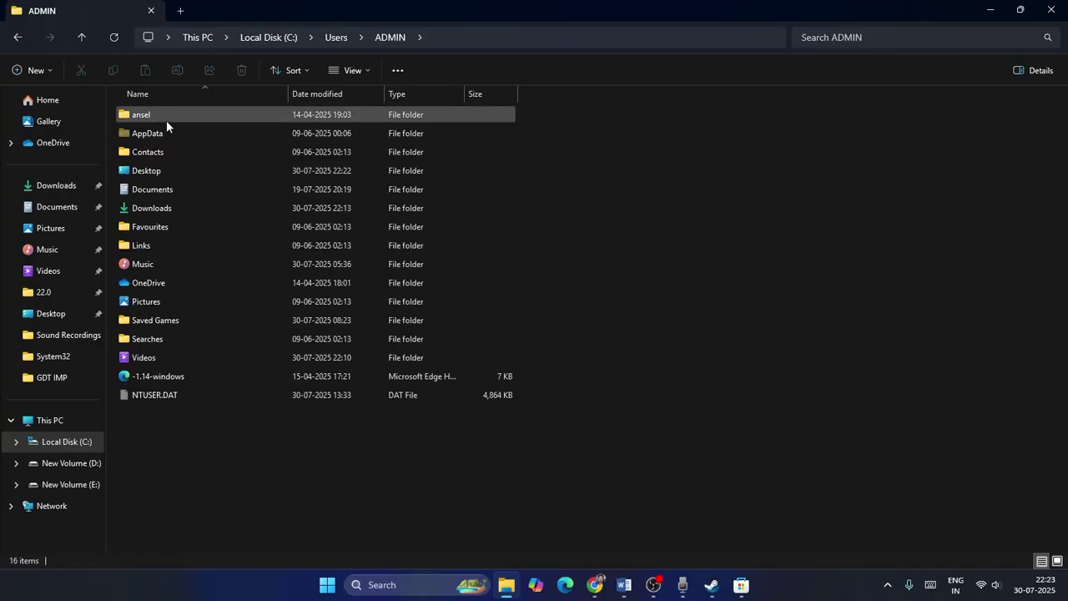
click(624, 584)
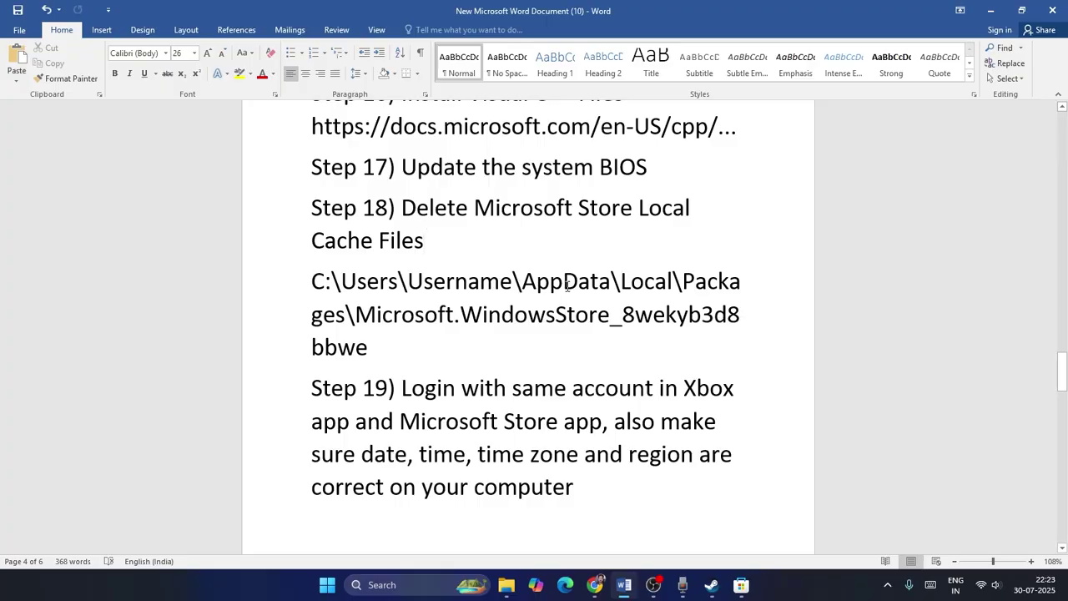
click(506, 584)
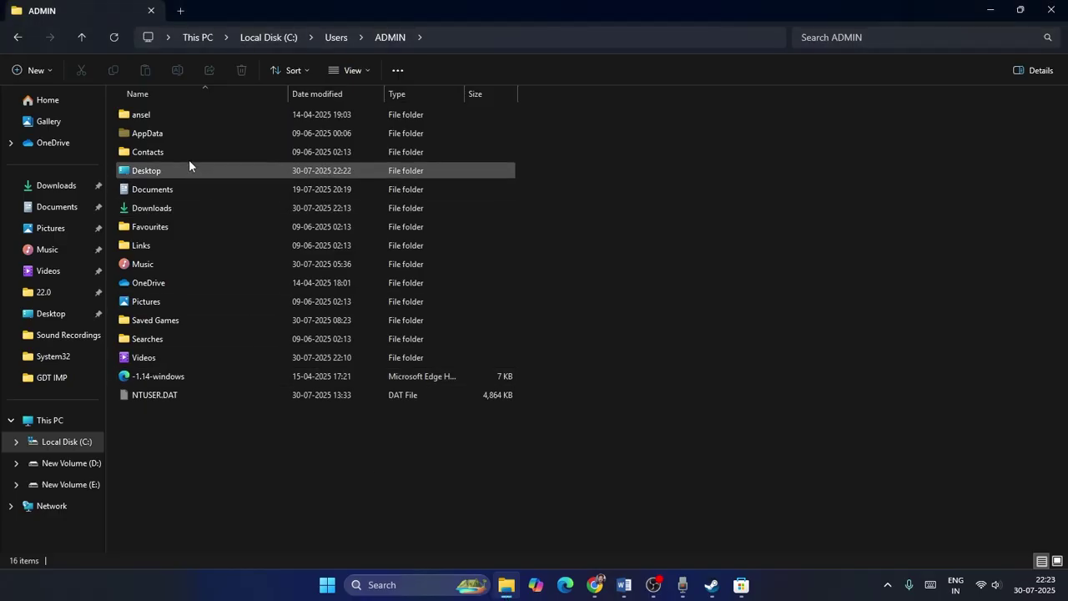
Continue into AppData\Local\Packages.
double_click(169, 132)
click(145, 116)
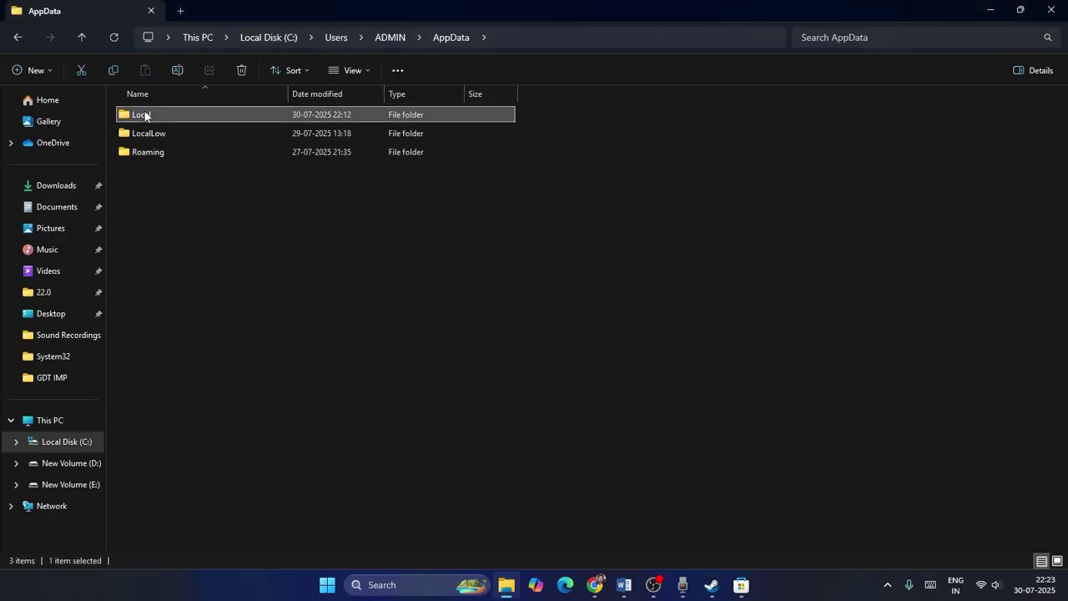
double_click(145, 116)
click(622, 586)
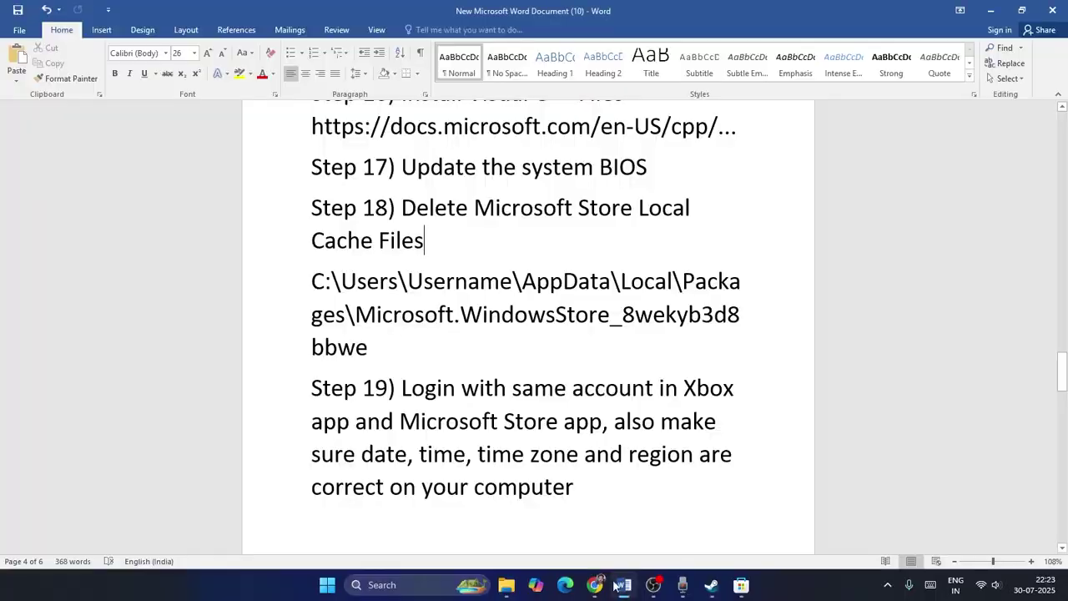
click(507, 584)
scroll(165, 311, down, 6)
scroll(164, 316, down, 7)
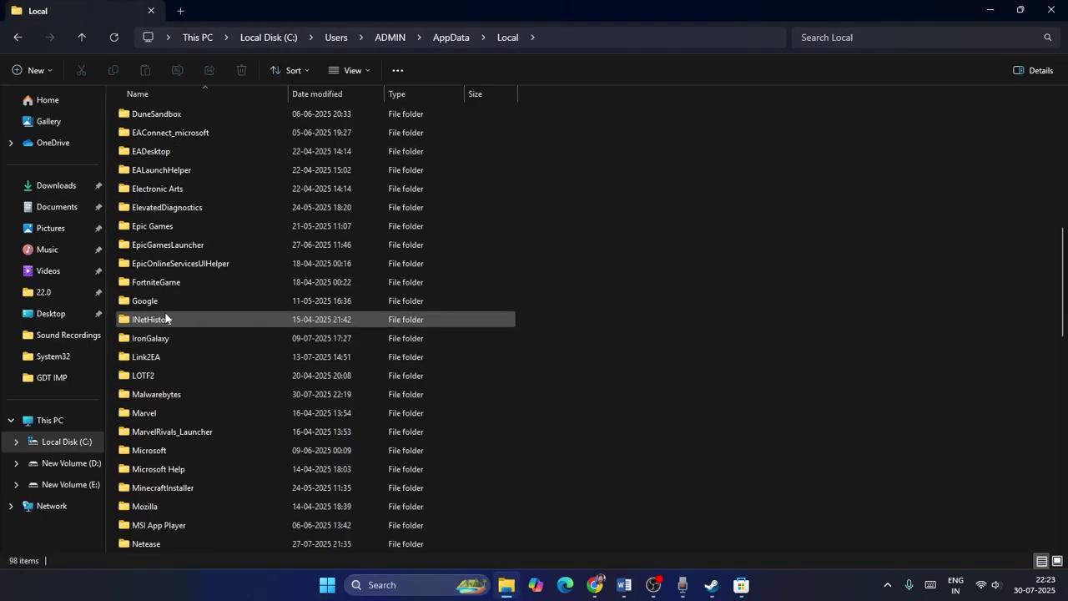
scroll(163, 313, down, 3)
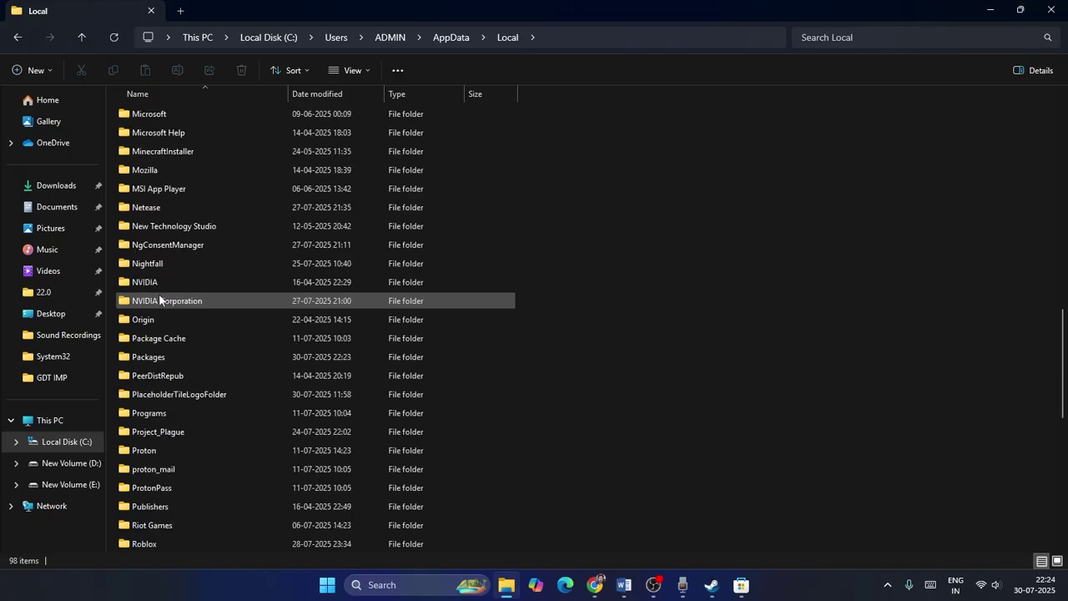
double_click(171, 357)
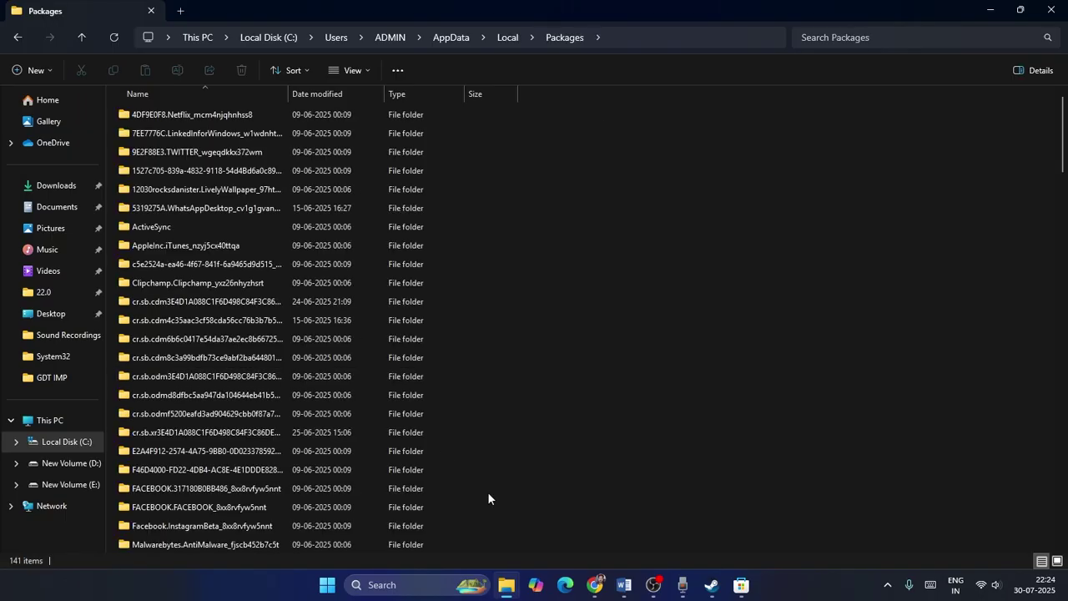
Copy 'Microsoft.WindowsStore_8wekyb3d8bbwe' from the guide and search Packages for it.
click(624, 582)
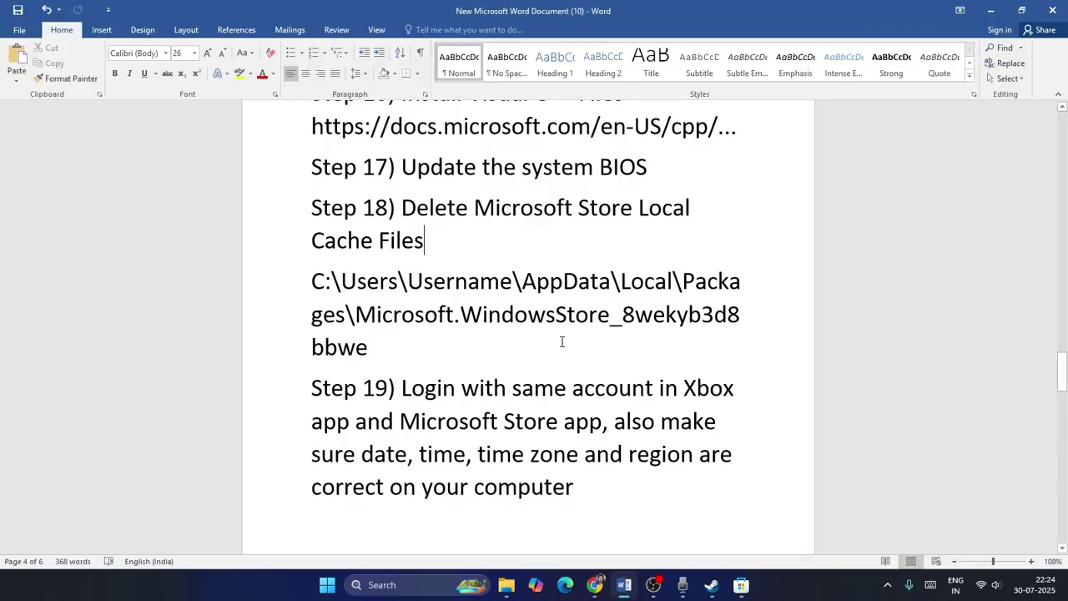
drag(357, 314, 382, 348)
right_click(385, 346)
click(413, 359)
click(507, 584)
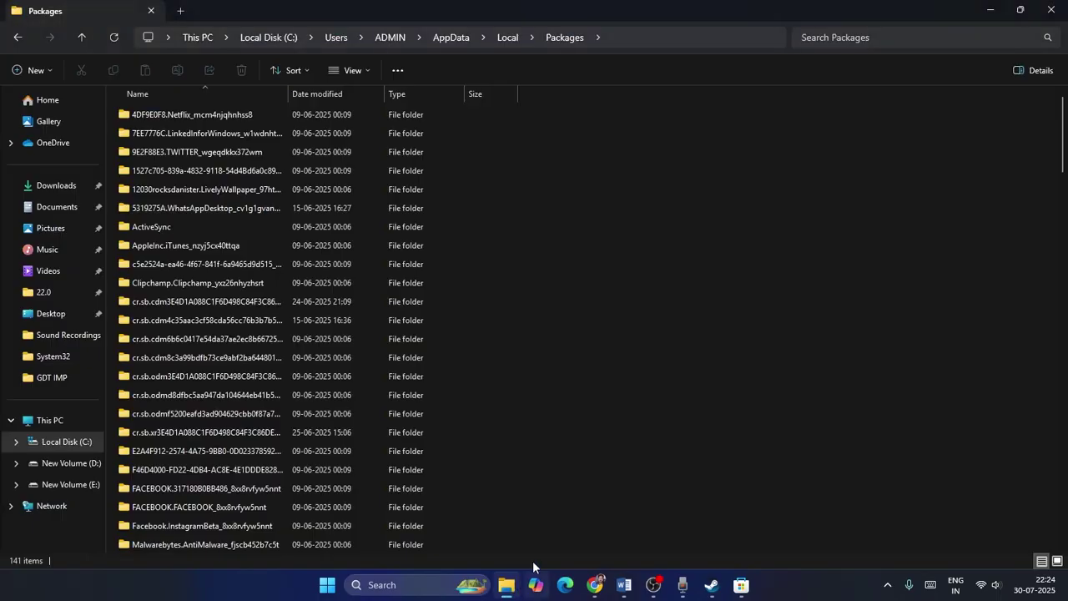
right_click(888, 44)
click(922, 54)
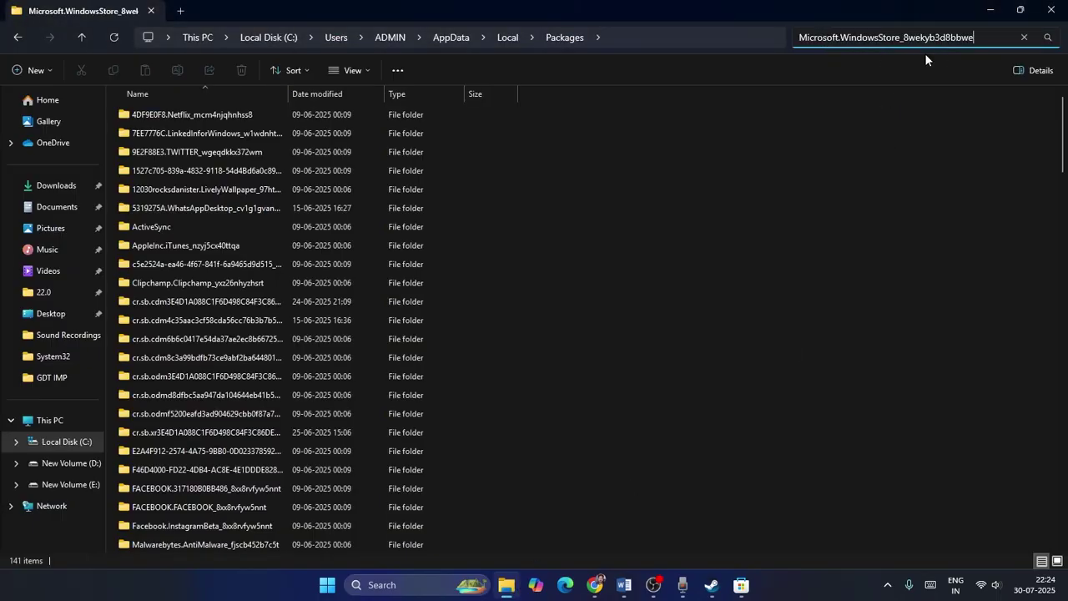
Open the Store package folder, inspect LocalCache without deleting it, and close Explorer.
double_click(401, 108)
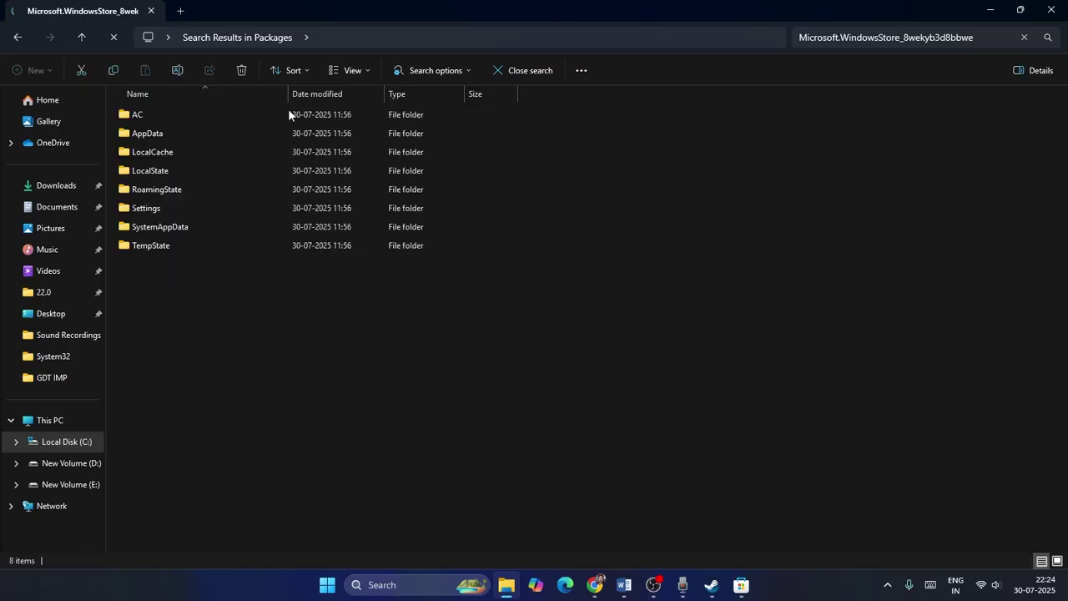
click(172, 151)
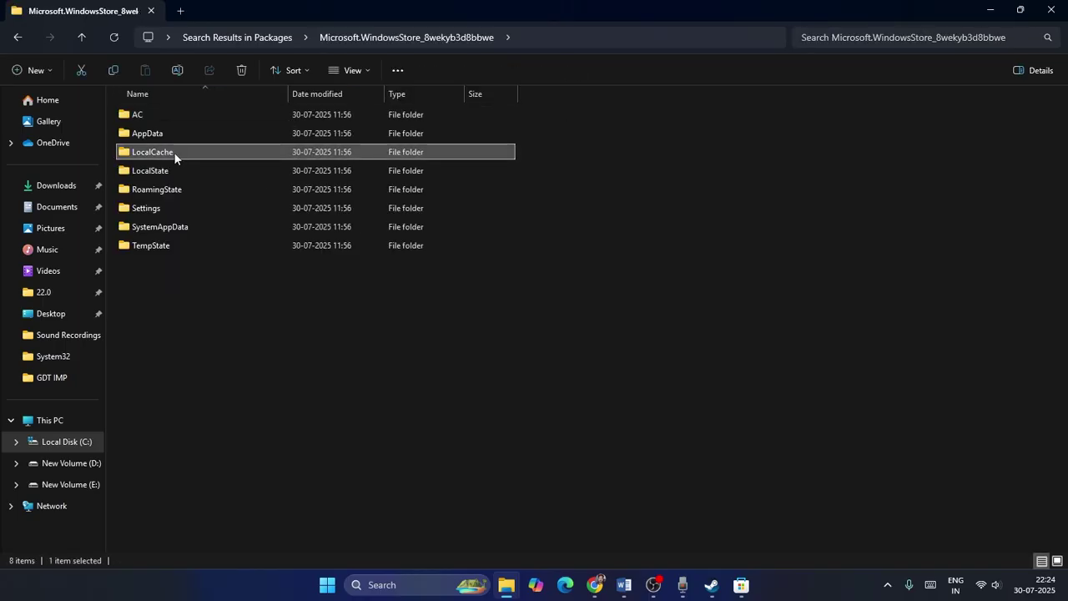
right_click(174, 152)
click(590, 233)
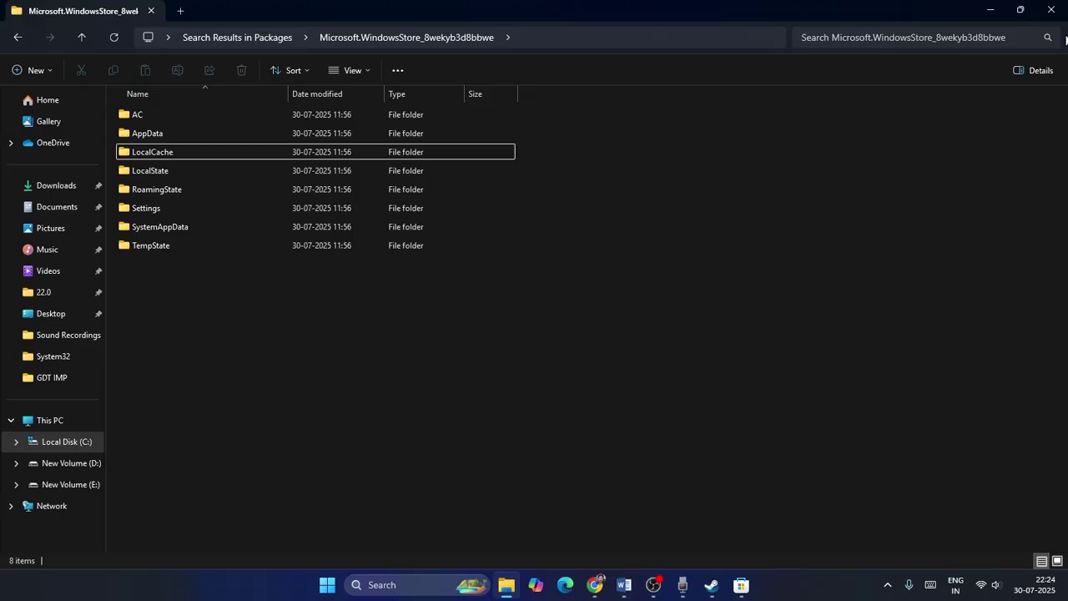
click(1053, 10)
scroll(610, 287, down, 2)
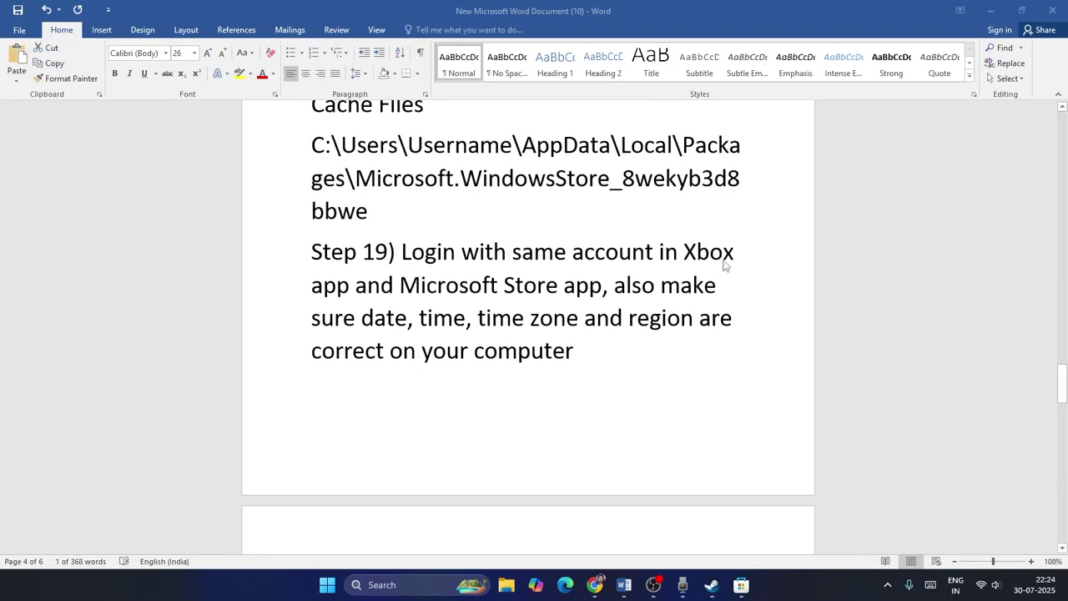
Launch the Xbox app full screen, skip sign-in and the welcome notice to reach Home.
click(400, 286)
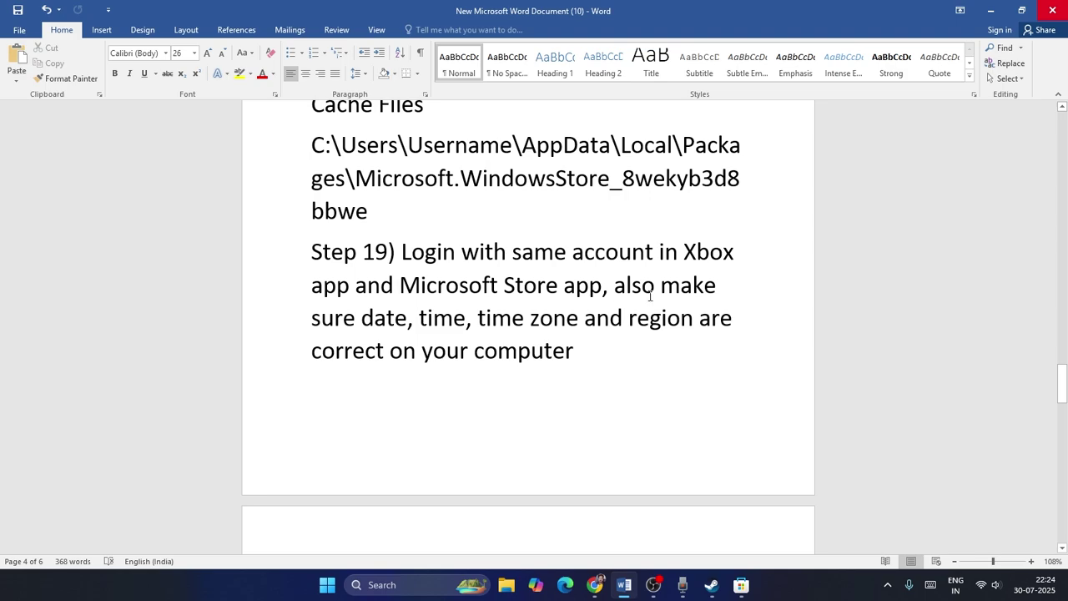
click(990, 10)
click(418, 582)
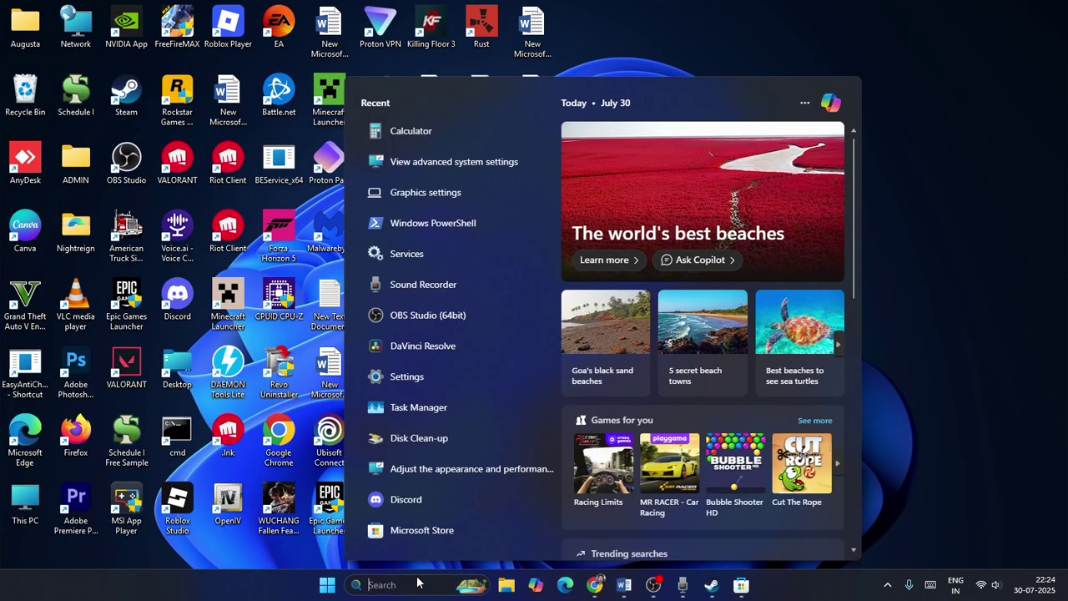
text(xbox)
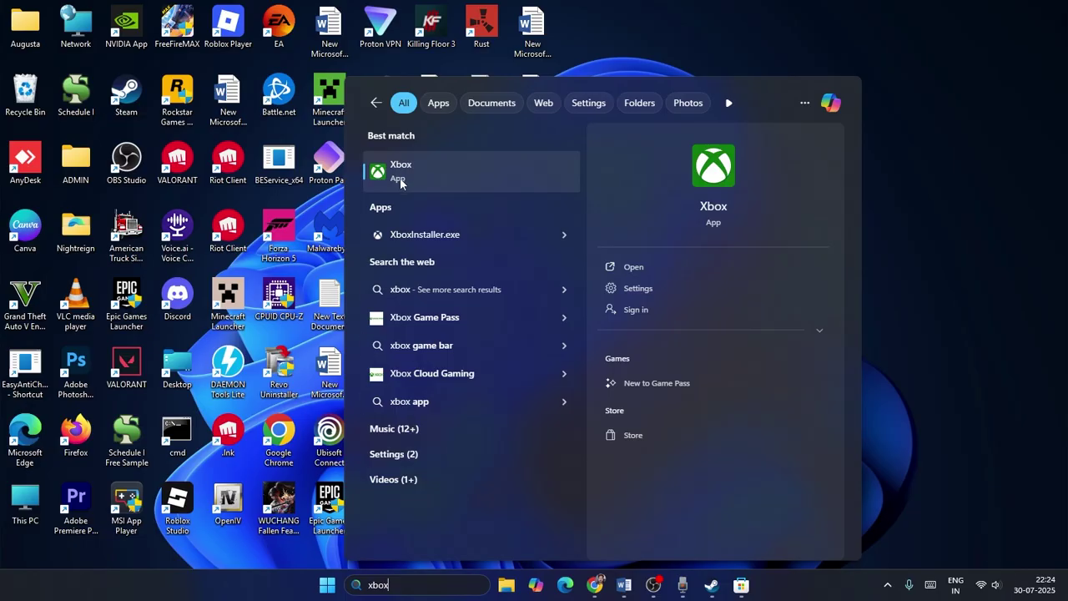
click(401, 181)
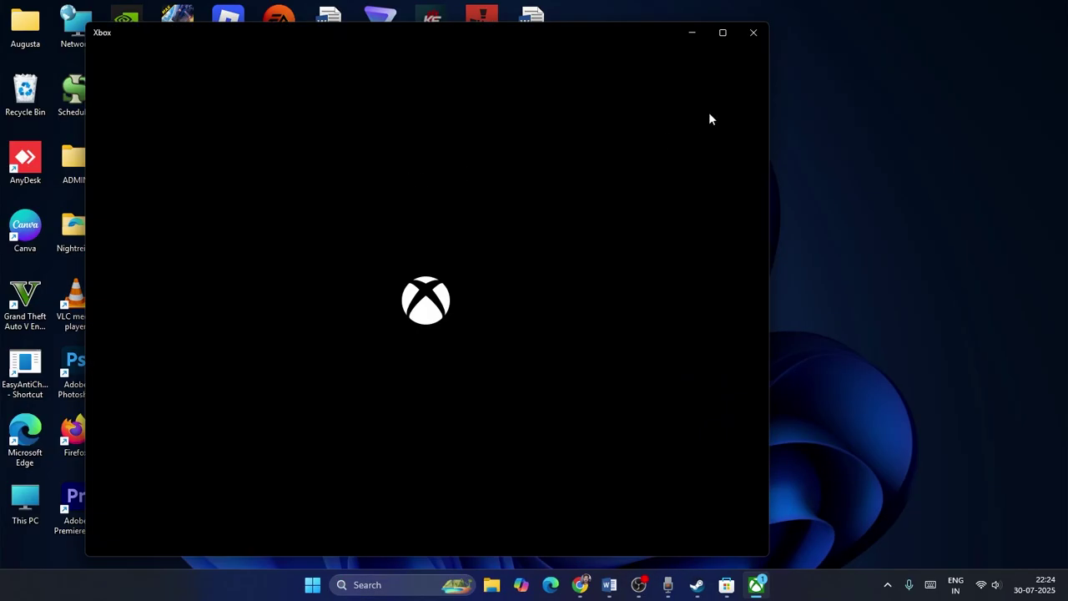
click(723, 33)
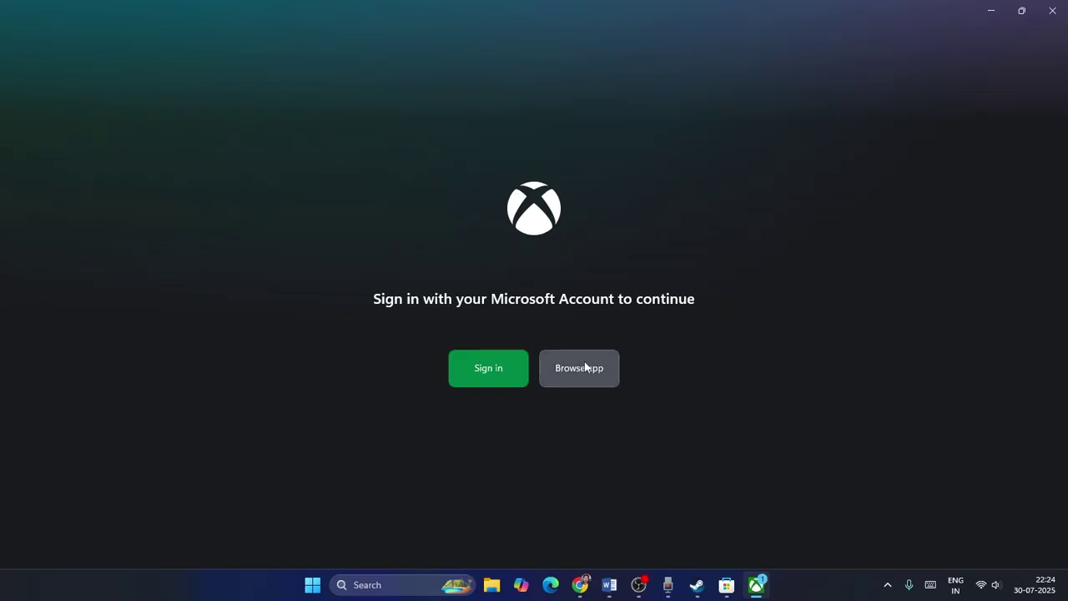
click(584, 367)
click(421, 399)
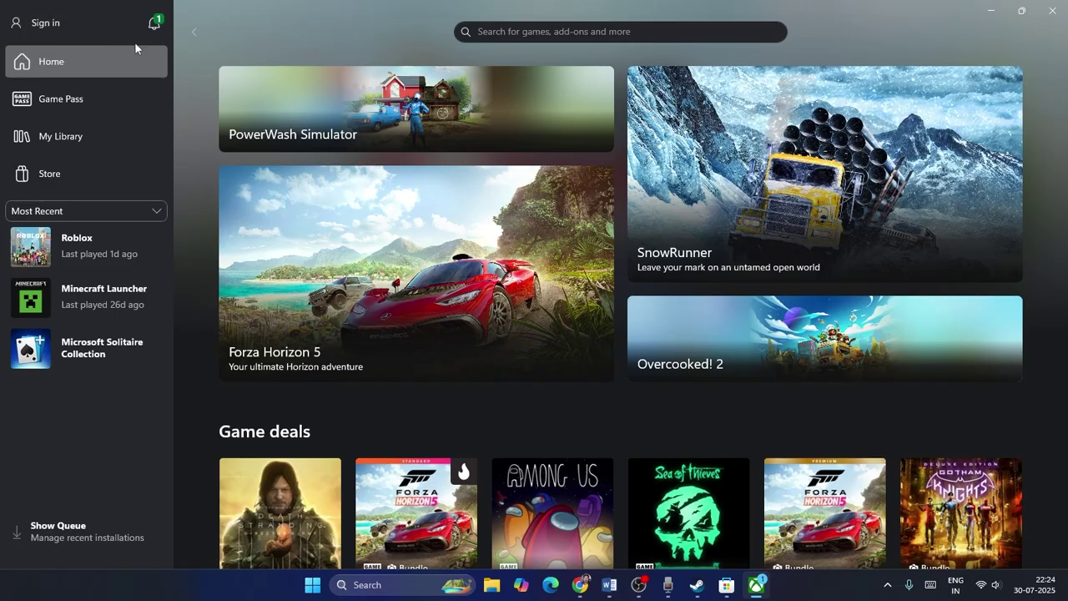
click(990, 10)
Open Microsoft Store from Recent, verify Gaming Services shows Installed, then minimize it.
click(367, 584)
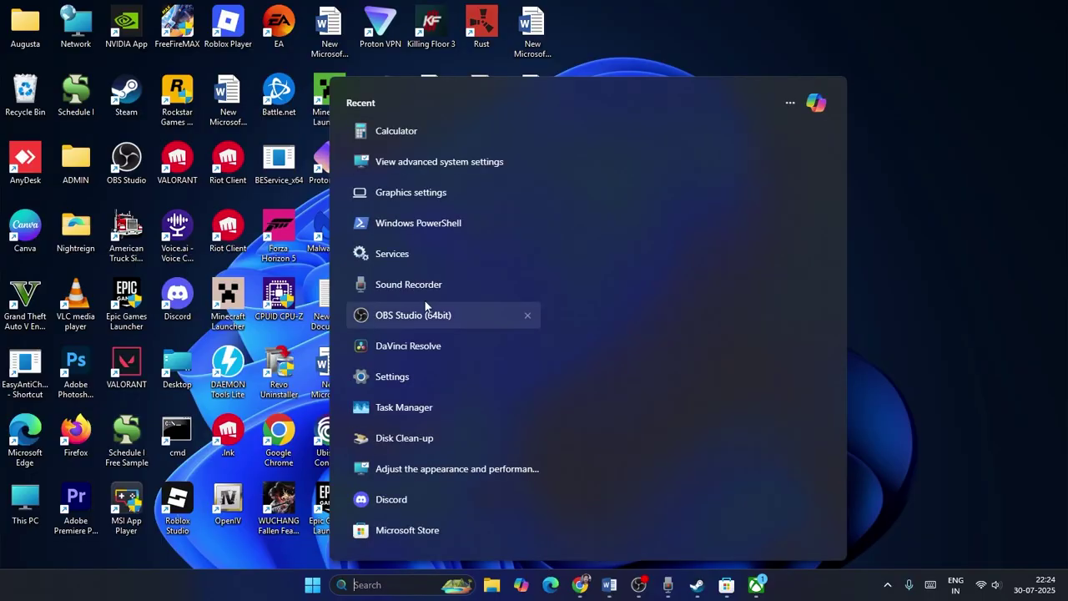
click(429, 530)
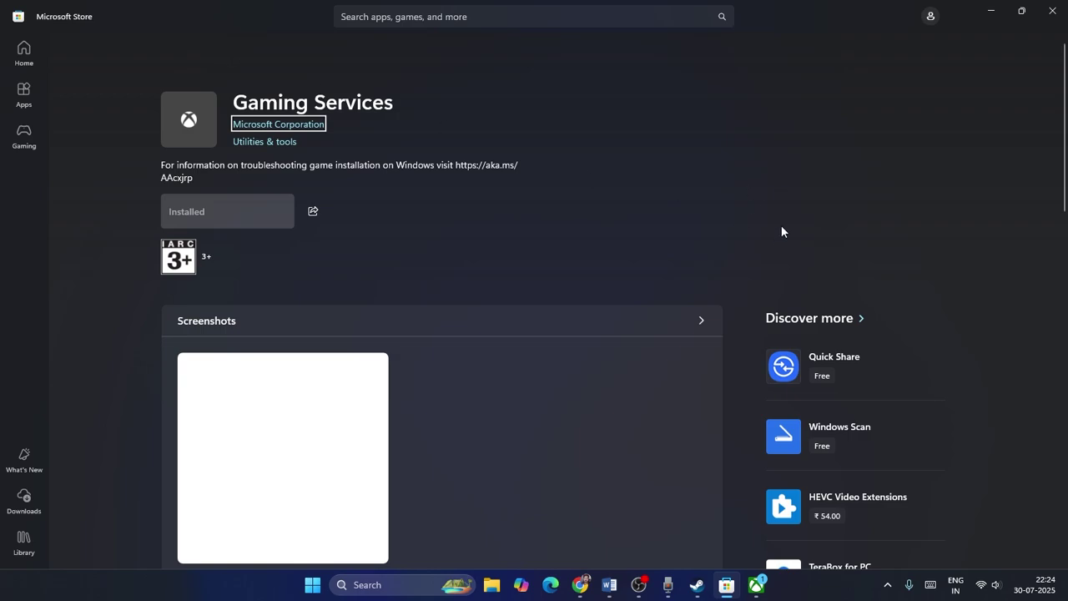
click(990, 20)
click(407, 588)
Check that Date & time under Time & language is set automatically, then close Settings.
text(settings)
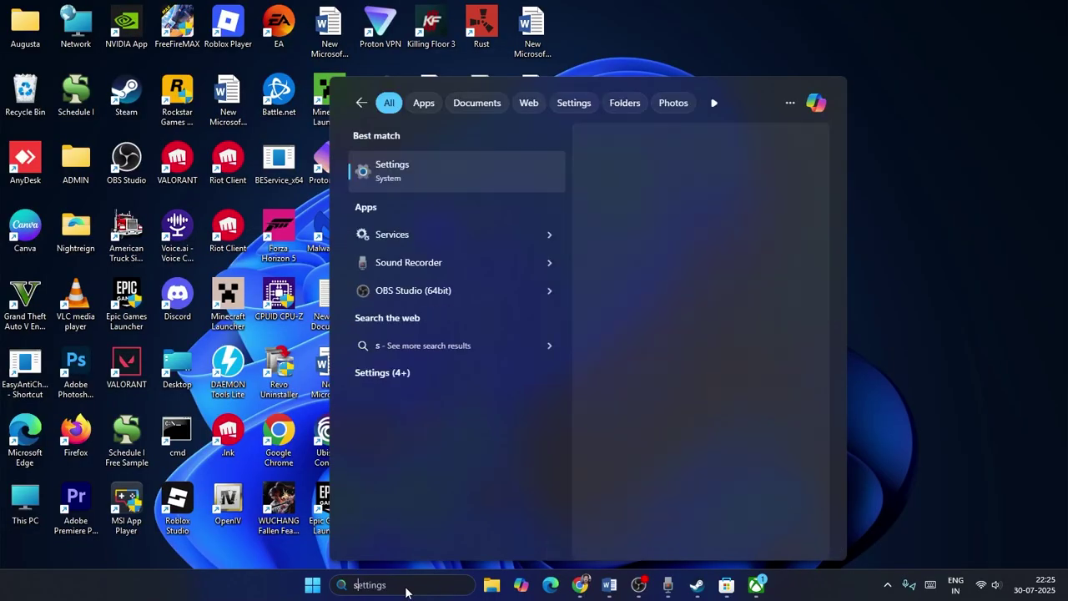
click(386, 174)
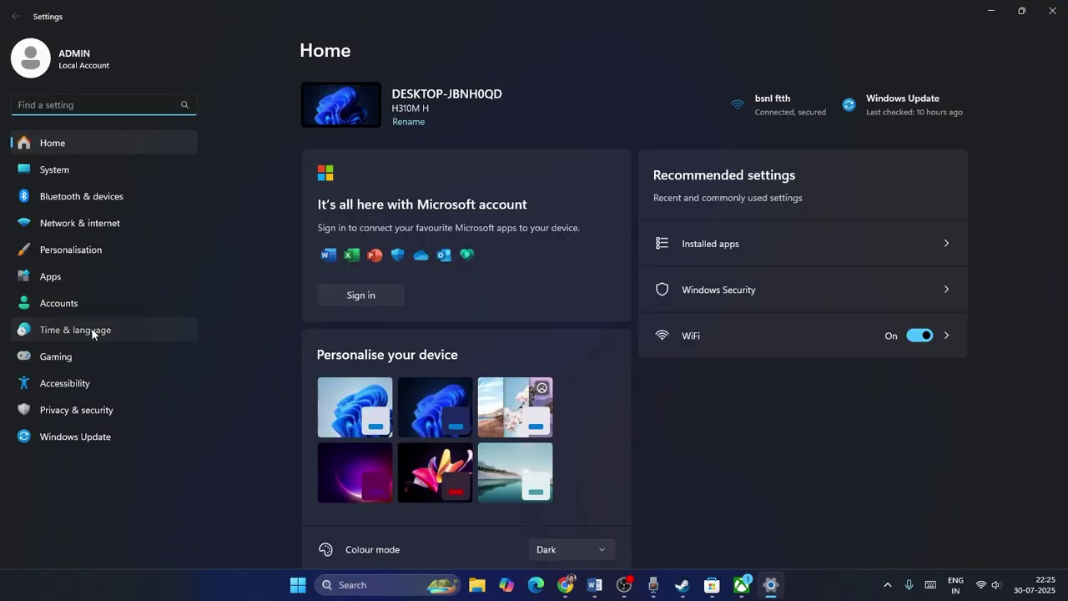
click(91, 331)
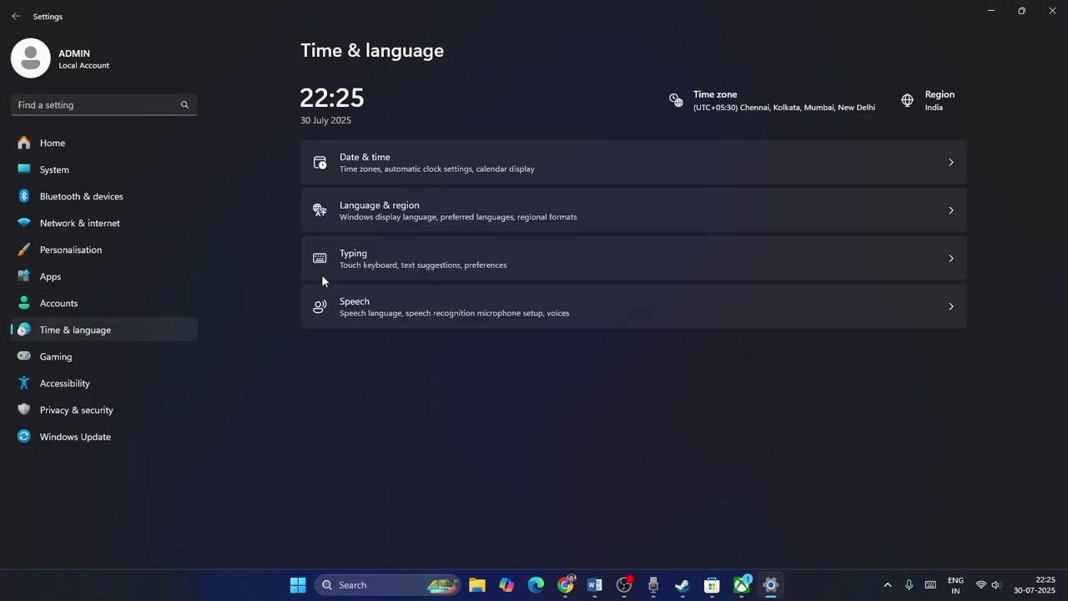
click(374, 162)
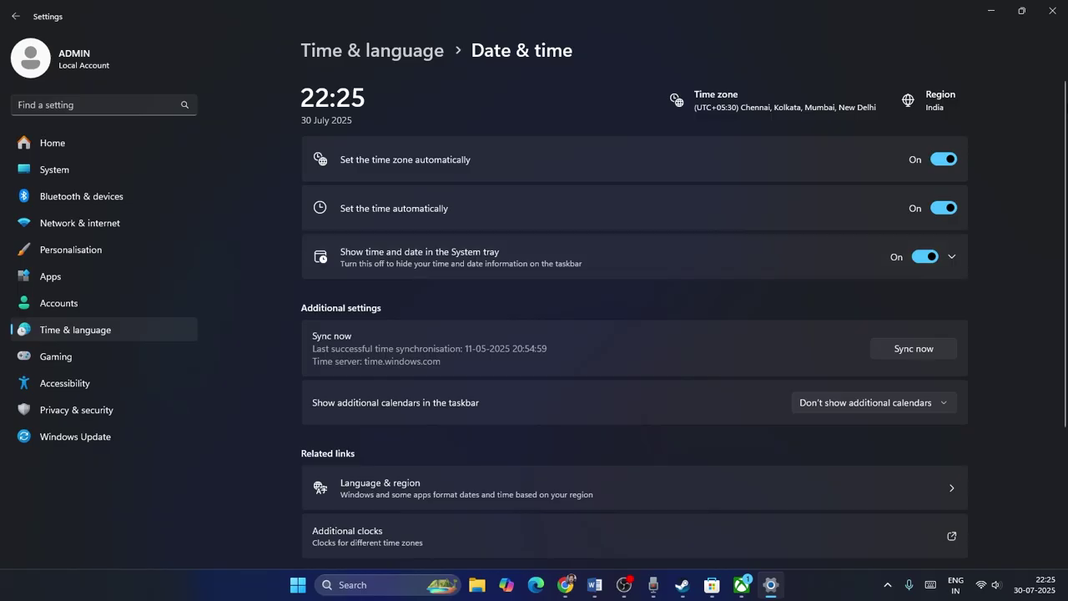
click(1052, 10)
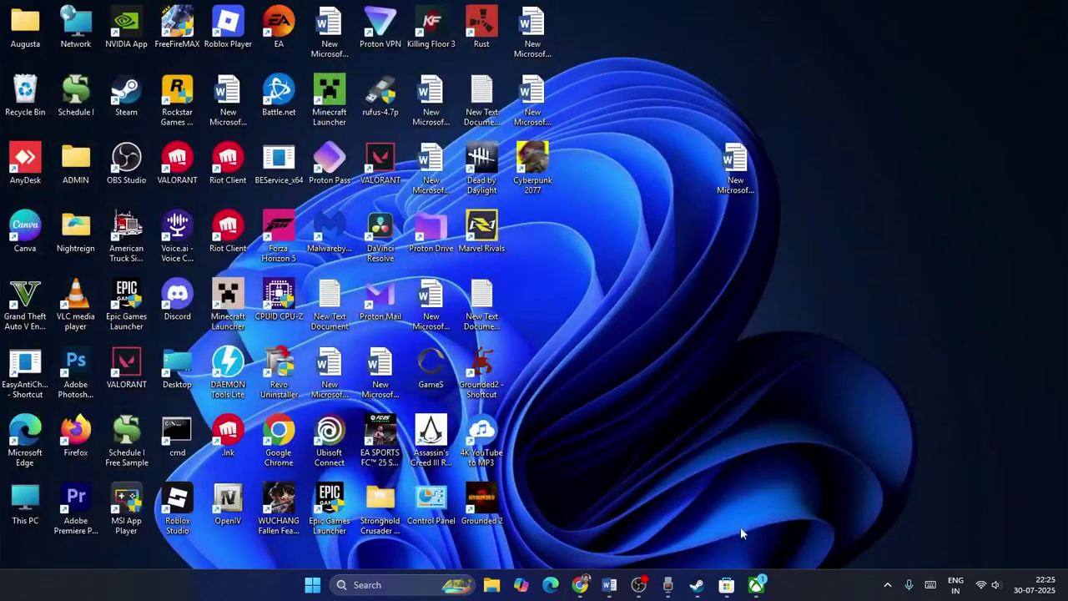
Return to the Word guide and scroll to Step 20, Install all the Updates in Microsoft Store.
click(614, 590)
scroll(529, 270, down, 5)
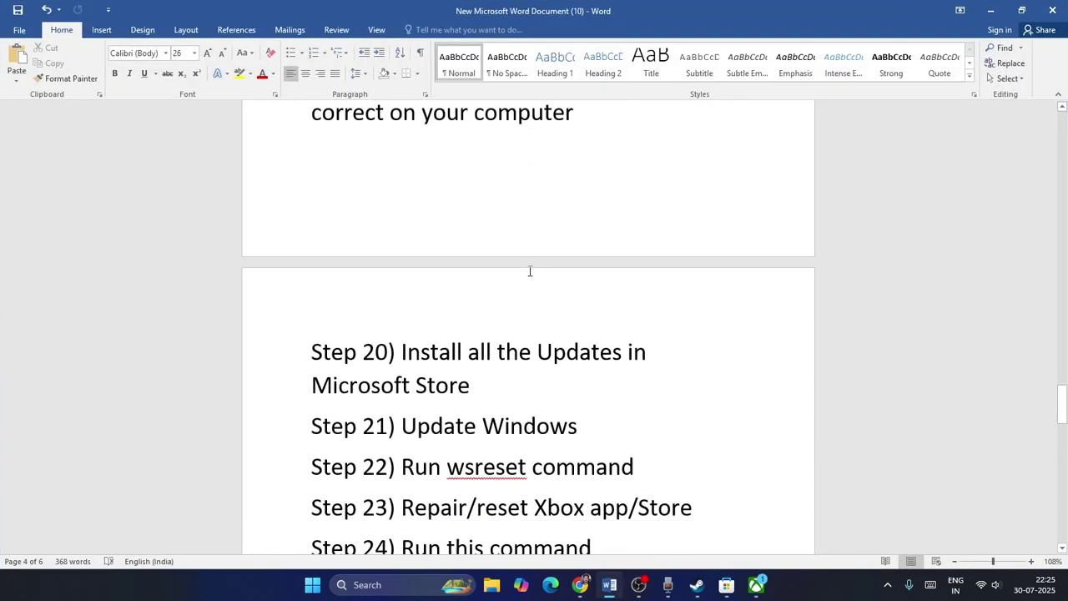
drag(401, 215, 524, 257)
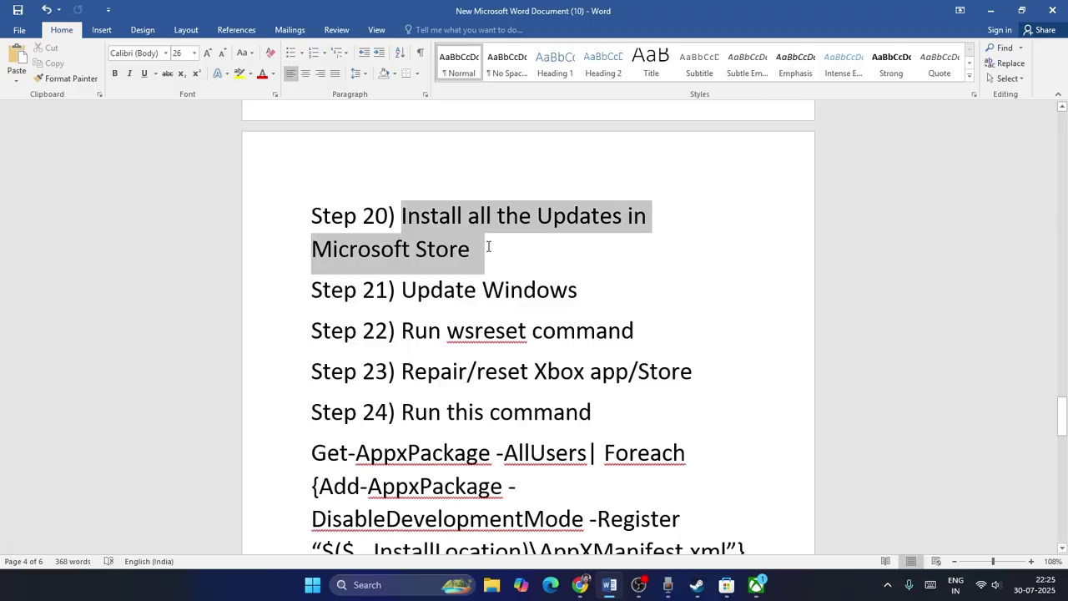
click(524, 257)
Check for Store updates on the Downloads page, pause the Paint and Copilot updates, and close the Store.
click(729, 582)
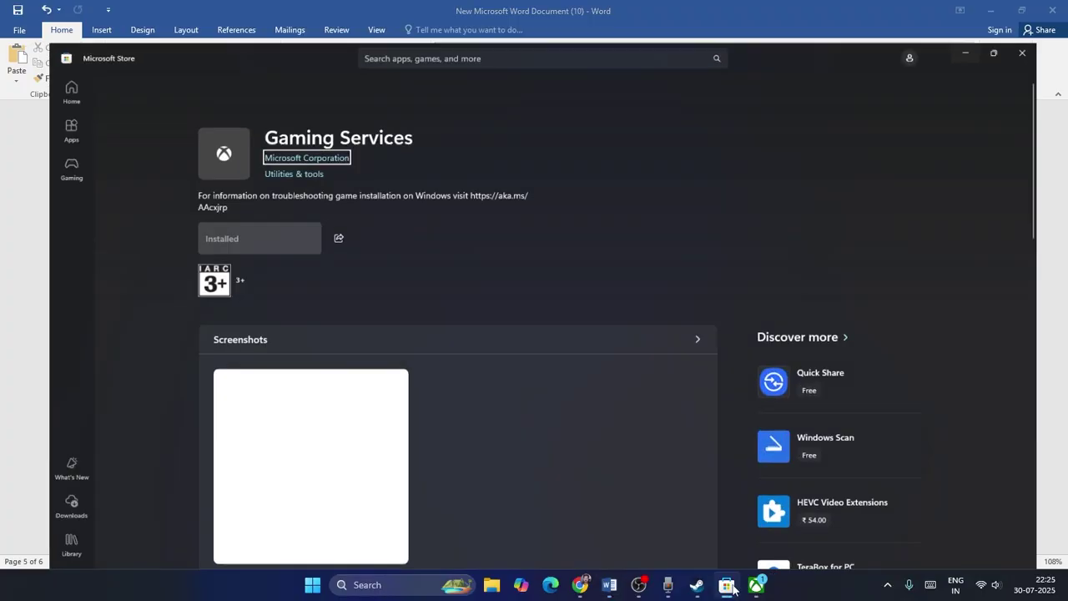
click(24, 503)
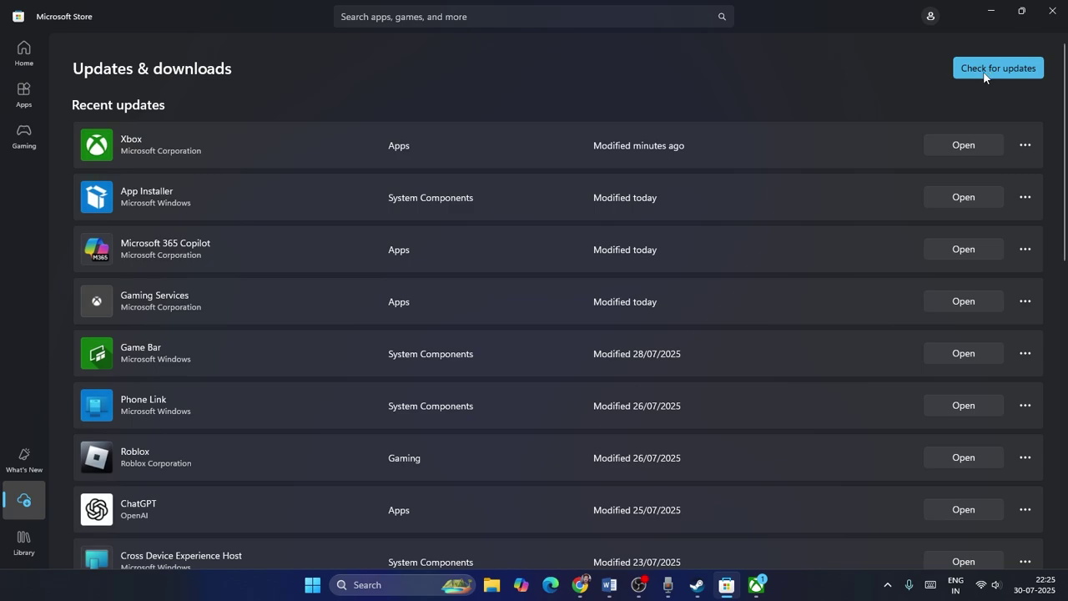
click(1009, 70)
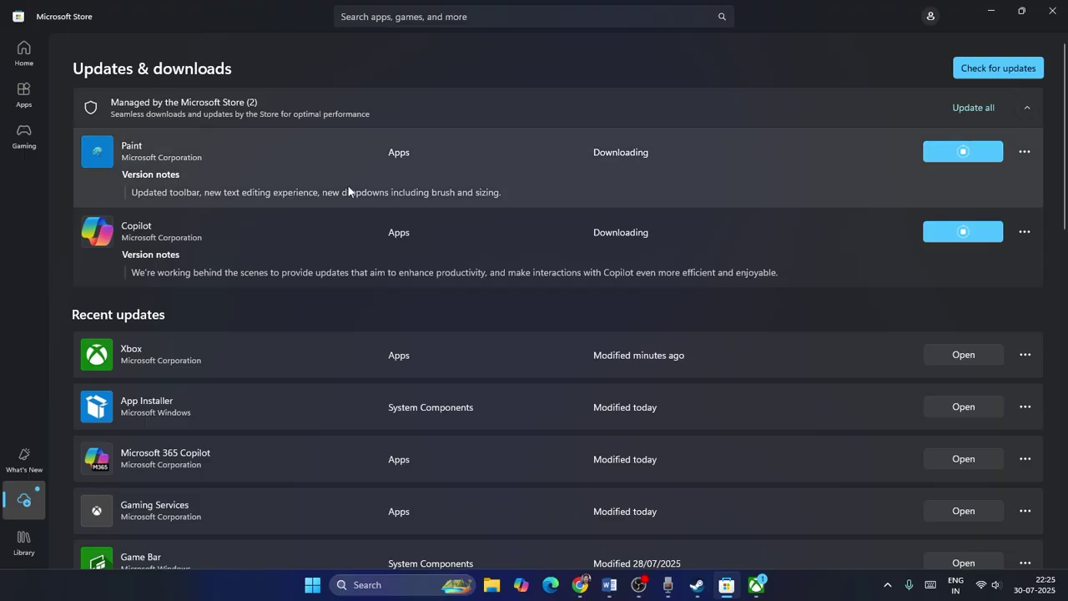
click(966, 152)
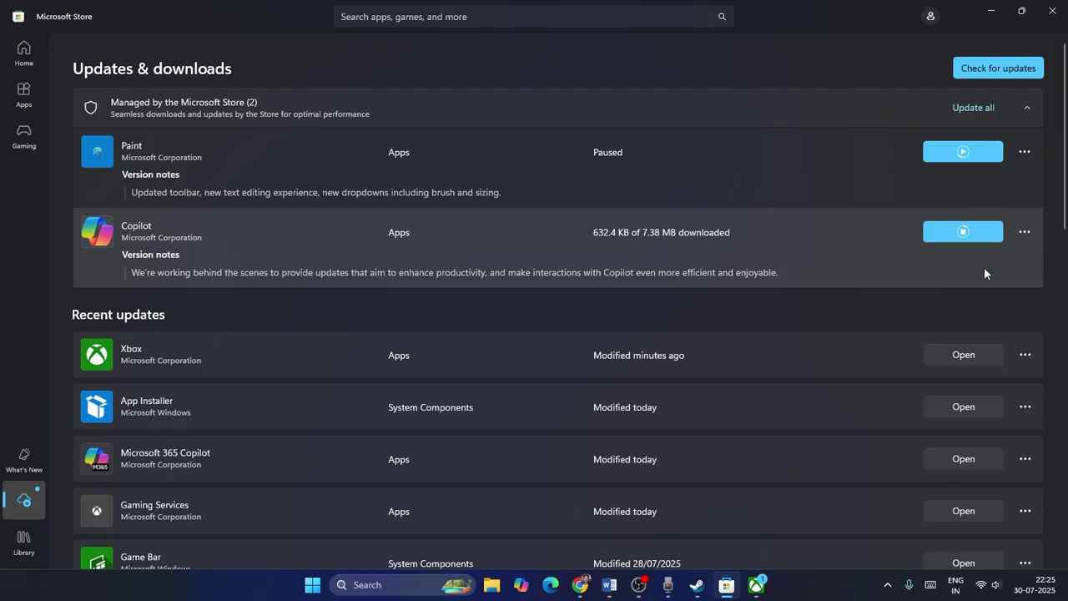
click(995, 235)
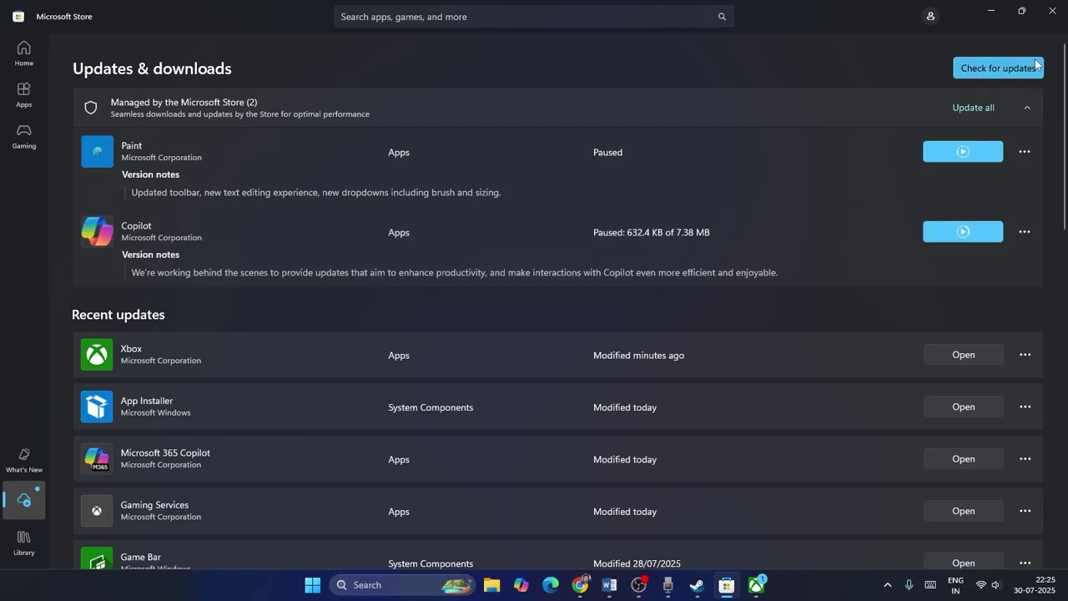
click(1051, 18)
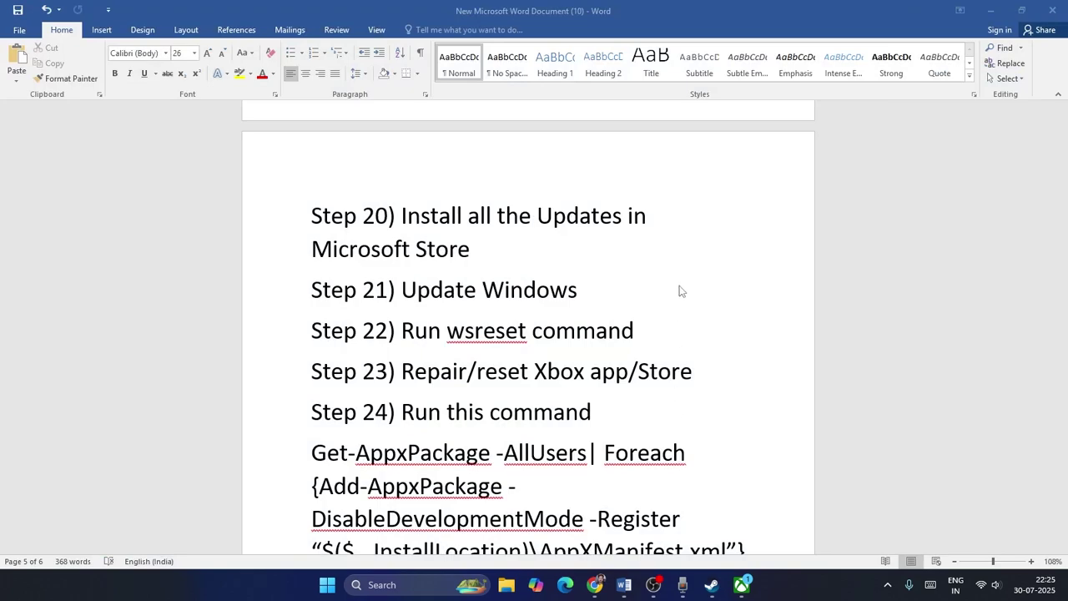
Open Windows Update in Settings, confirm the PC is up to date, and close Settings.
scroll(680, 292, down, 1)
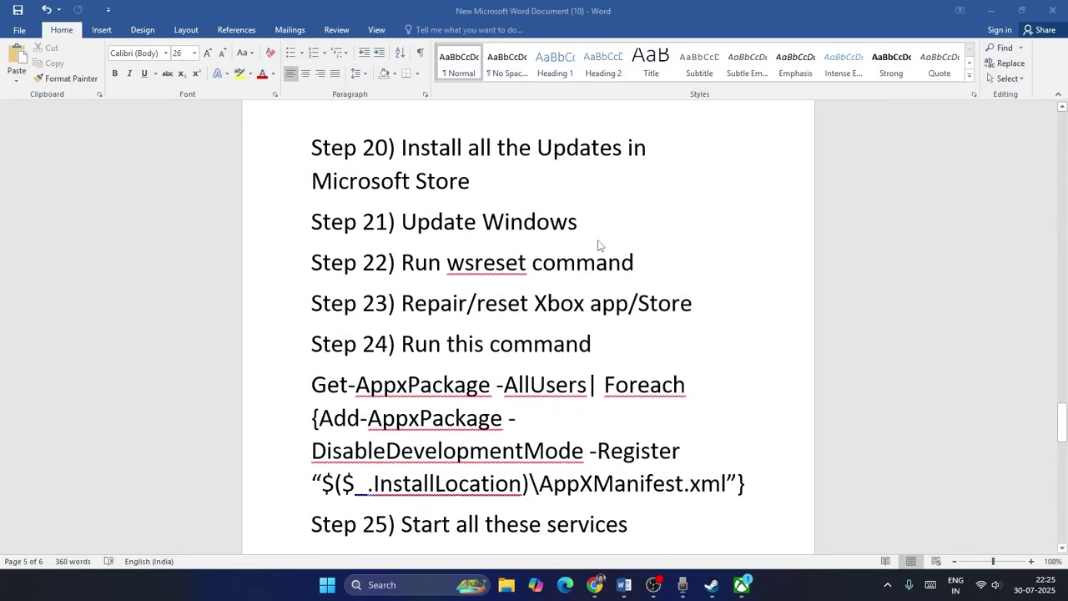
click(380, 586)
text(services)
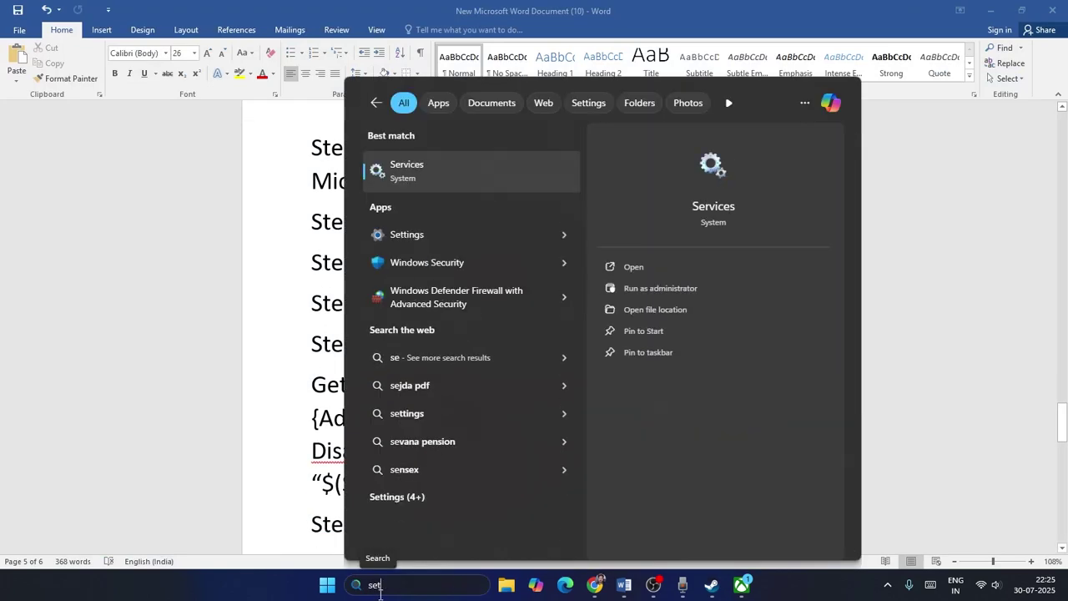
click(427, 175)
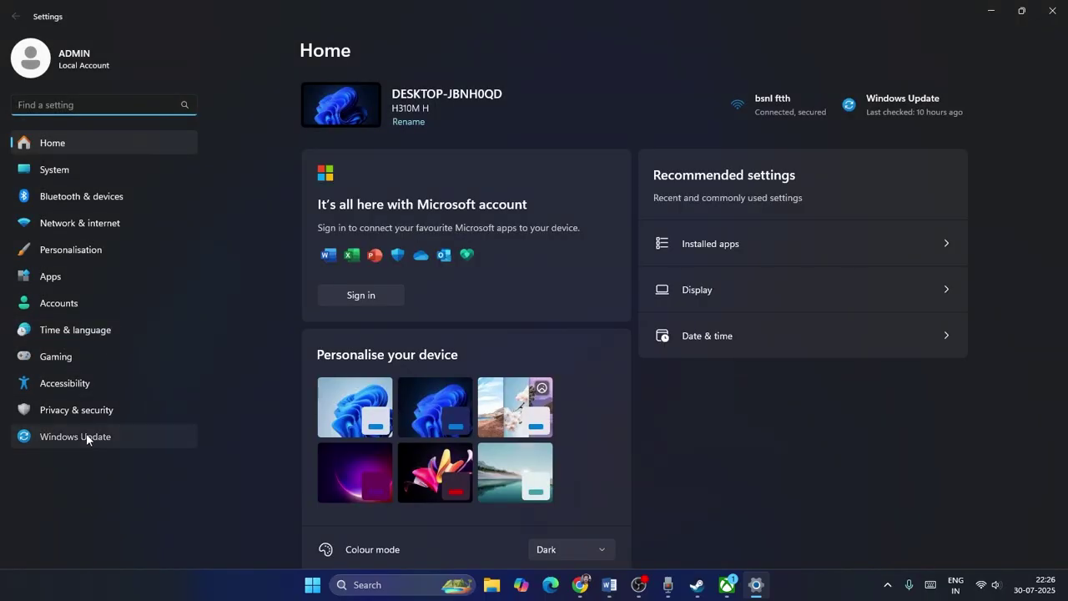
click(86, 436)
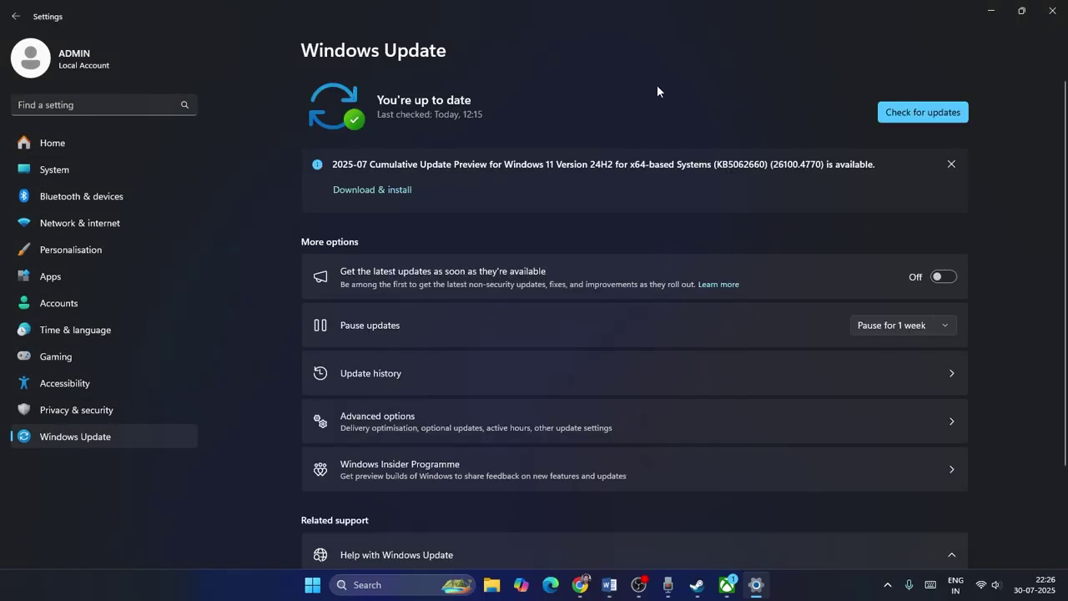
click(1051, 11)
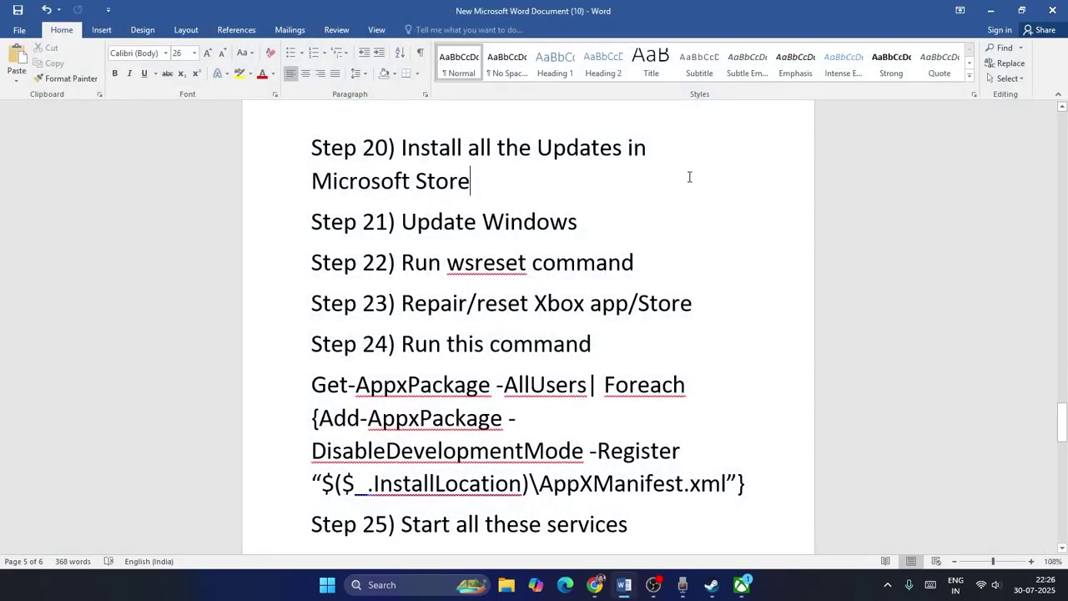
Scroll the Word guide down to the Step 22 line.
scroll(714, 199, down, 1)
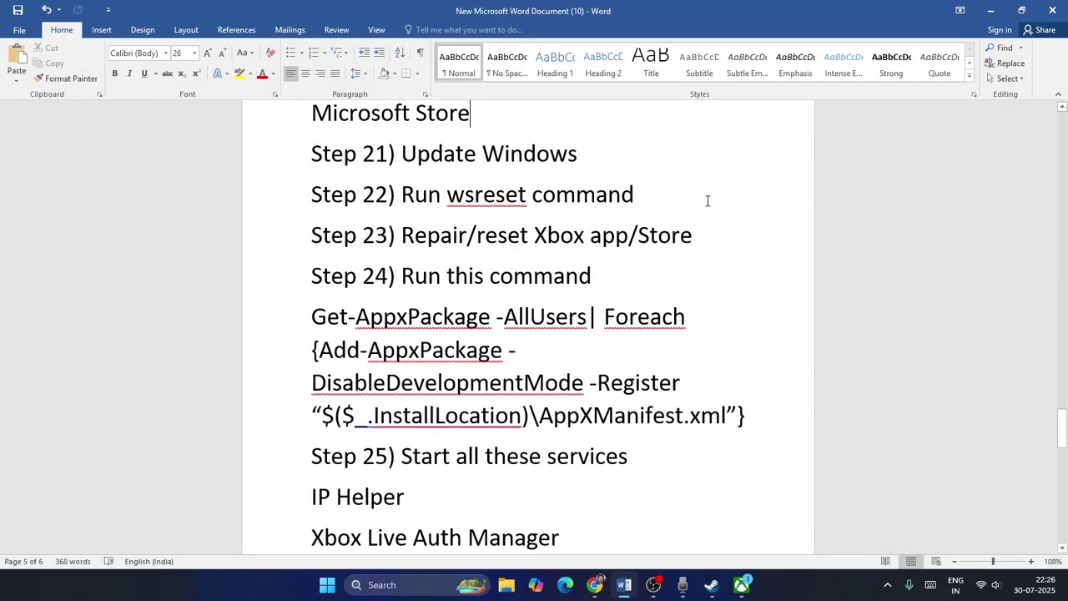
double_click(401, 195)
click(743, 215)
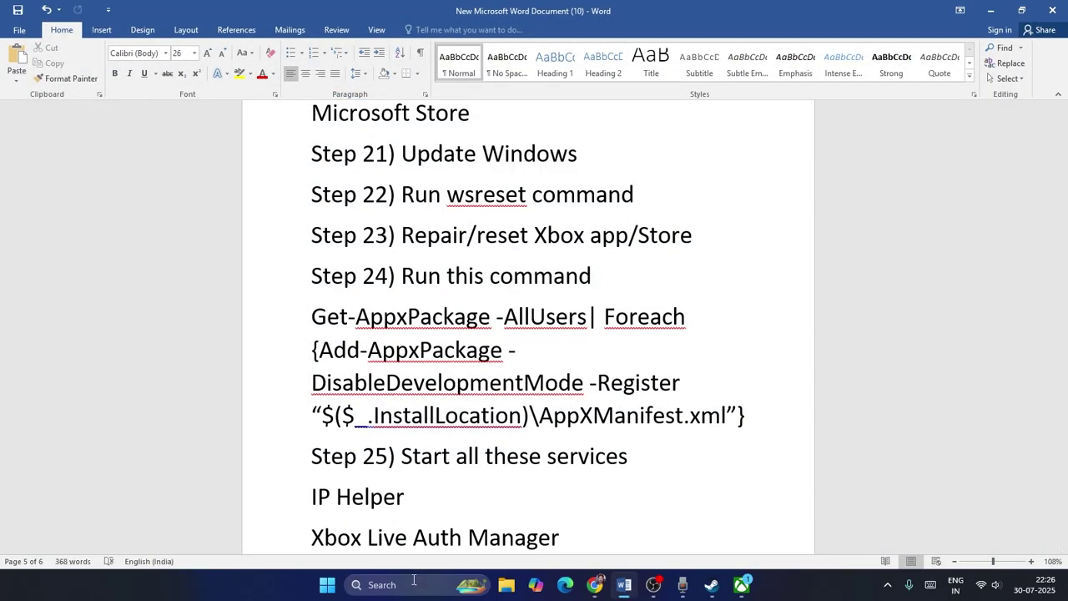
Run WSRESET to reset Microsoft Store, open the Grounded 2 page, then minimize the Store.
click(414, 583)
text(WSRESET)
click(424, 171)
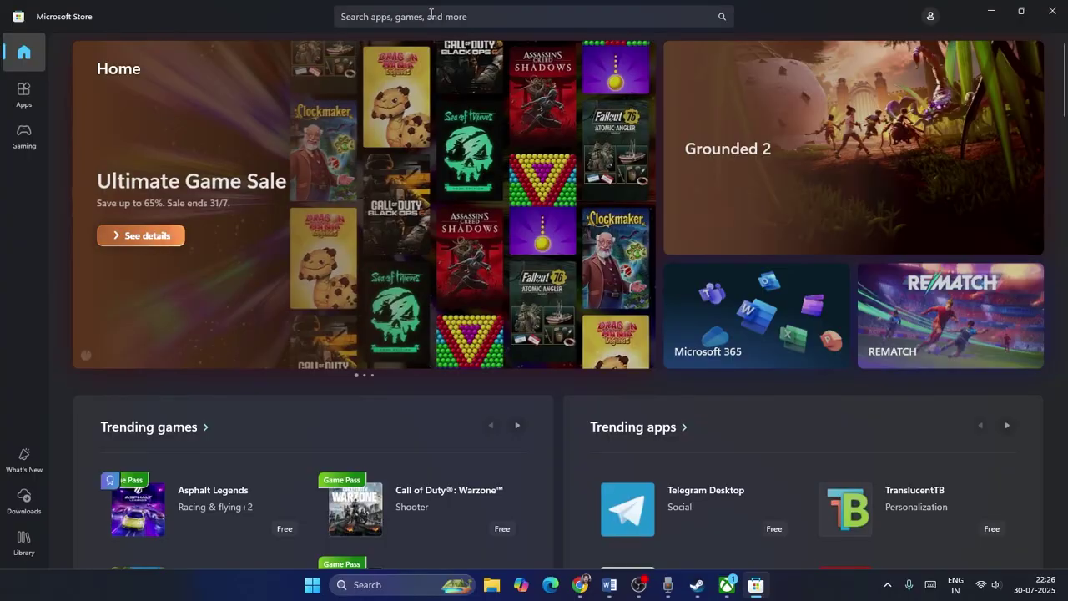
click(837, 96)
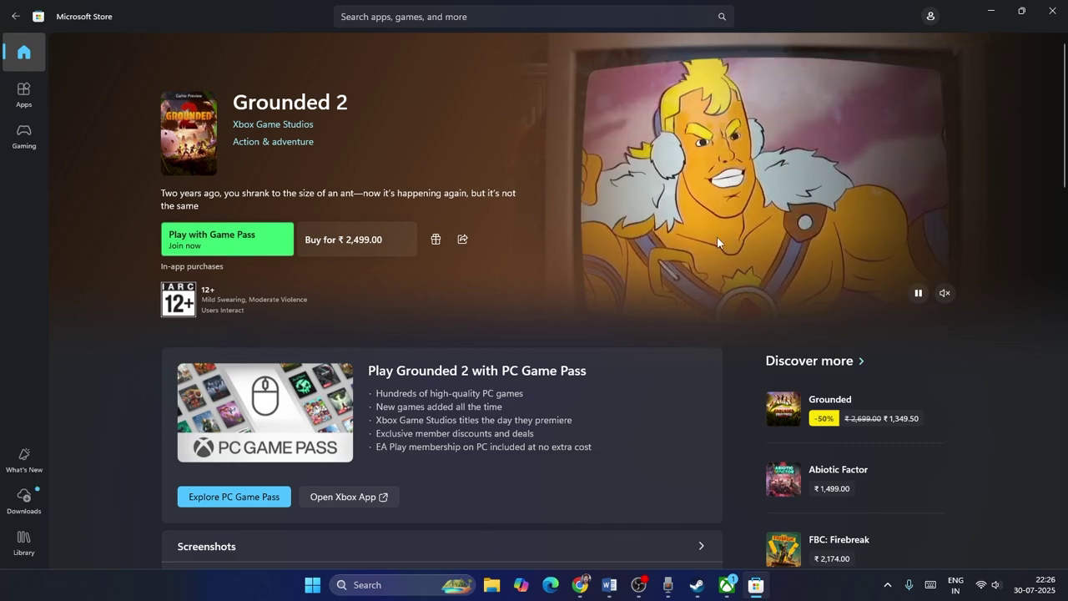
click(990, 11)
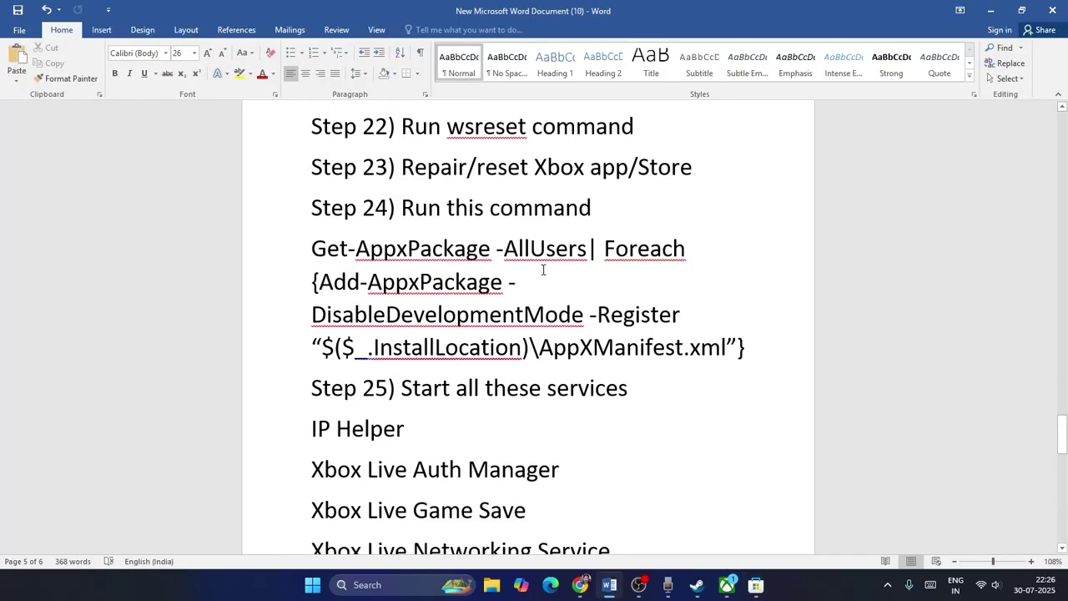
Open the Xbox app's App settings from search and scroll to its repair and reset options.
drag(403, 169, 703, 169)
click(704, 169)
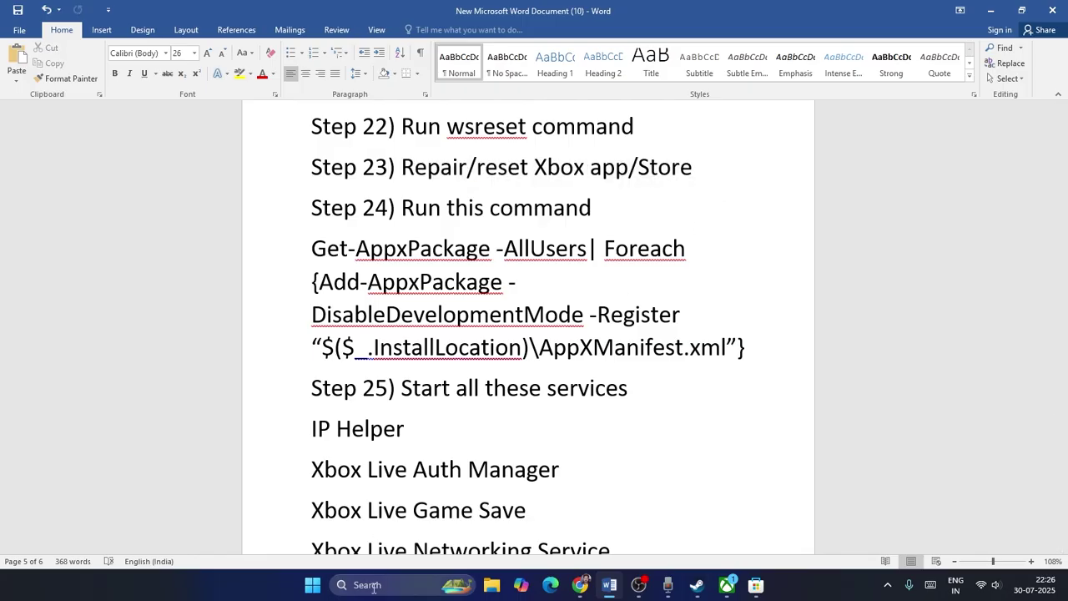
click(367, 584)
text(XboxBOX)
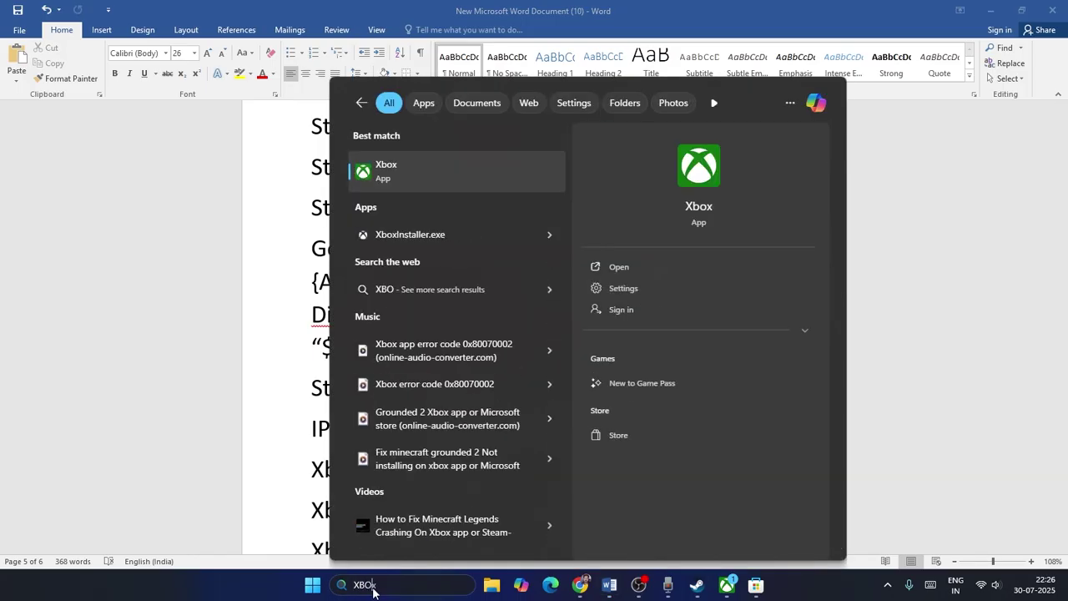
right_click(400, 178)
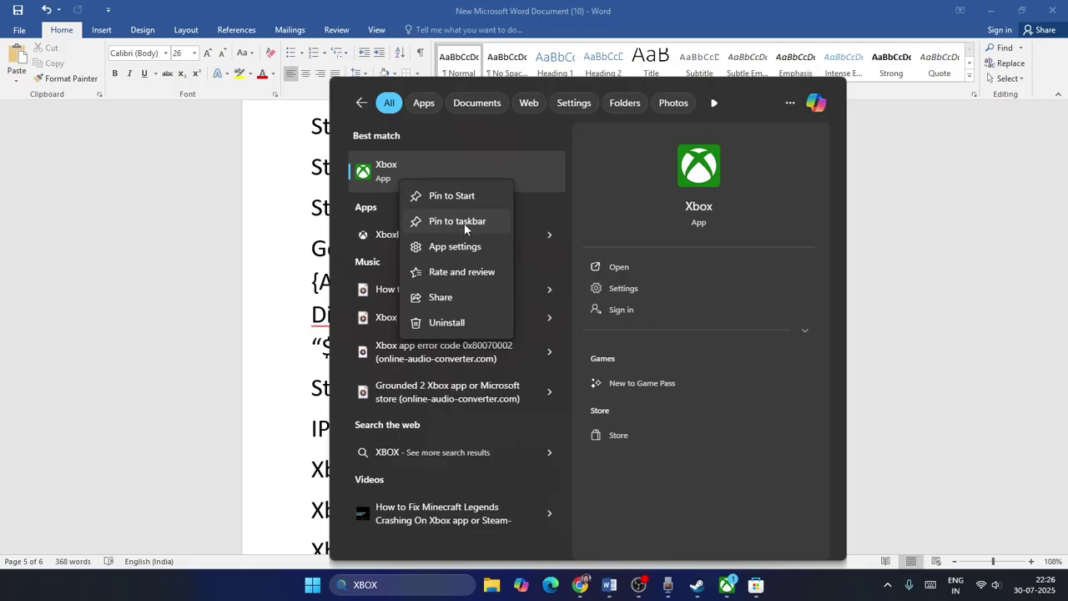
click(463, 248)
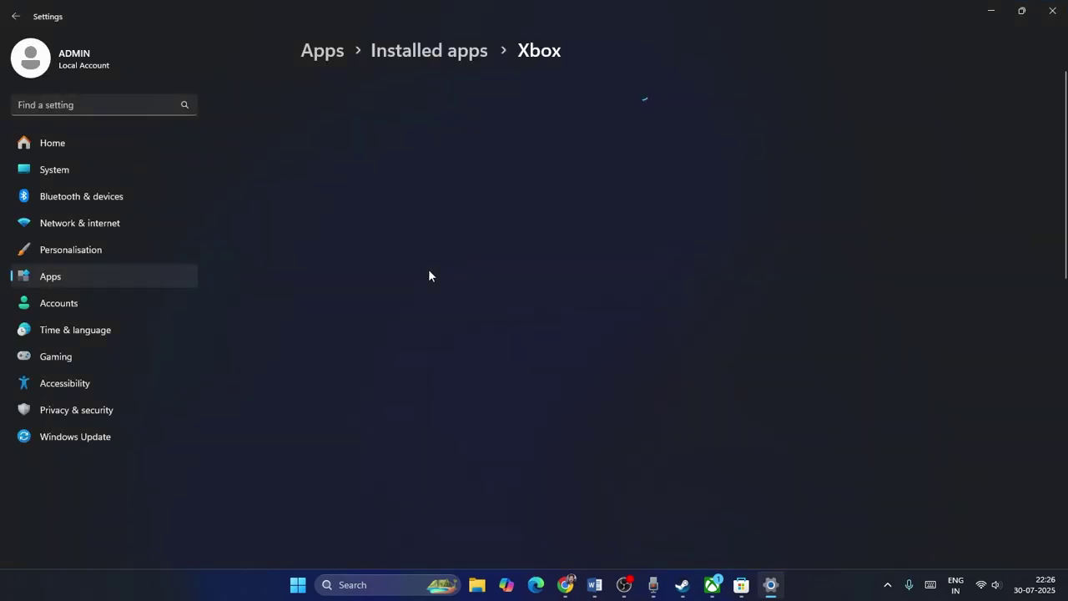
scroll(429, 271, down, 3)
scroll(429, 275, down, 5)
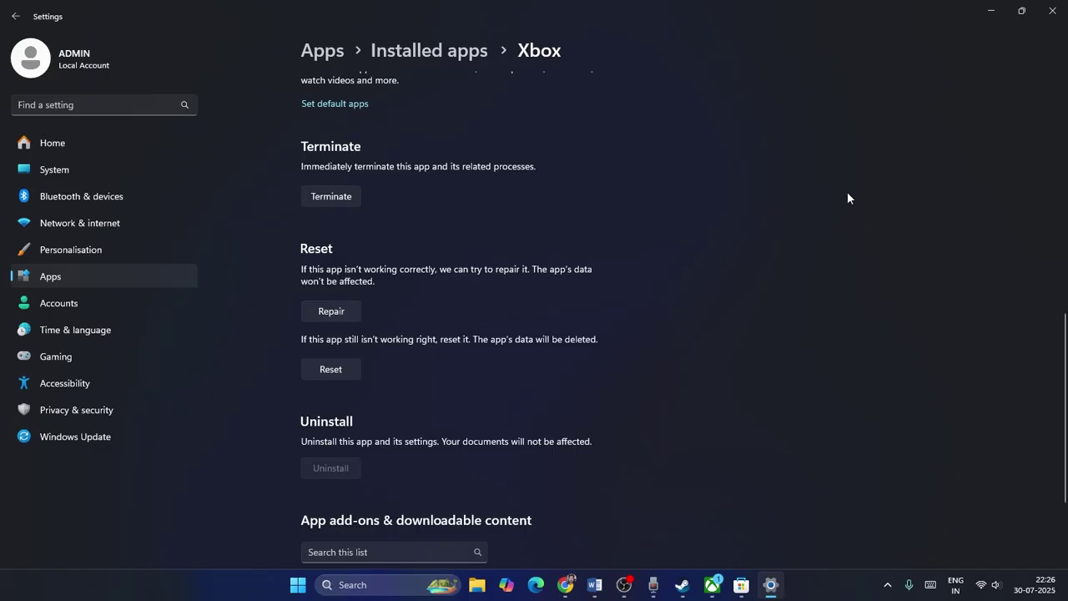
click(1052, 10)
Open Microsoft Store's App settings page from the search results.
click(401, 590)
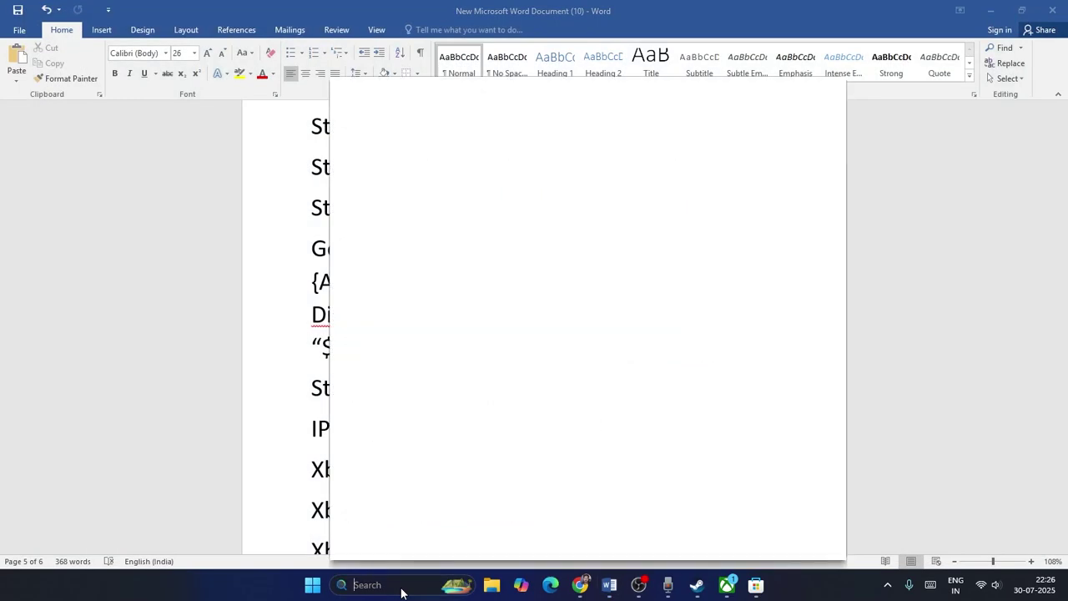
text(MI)
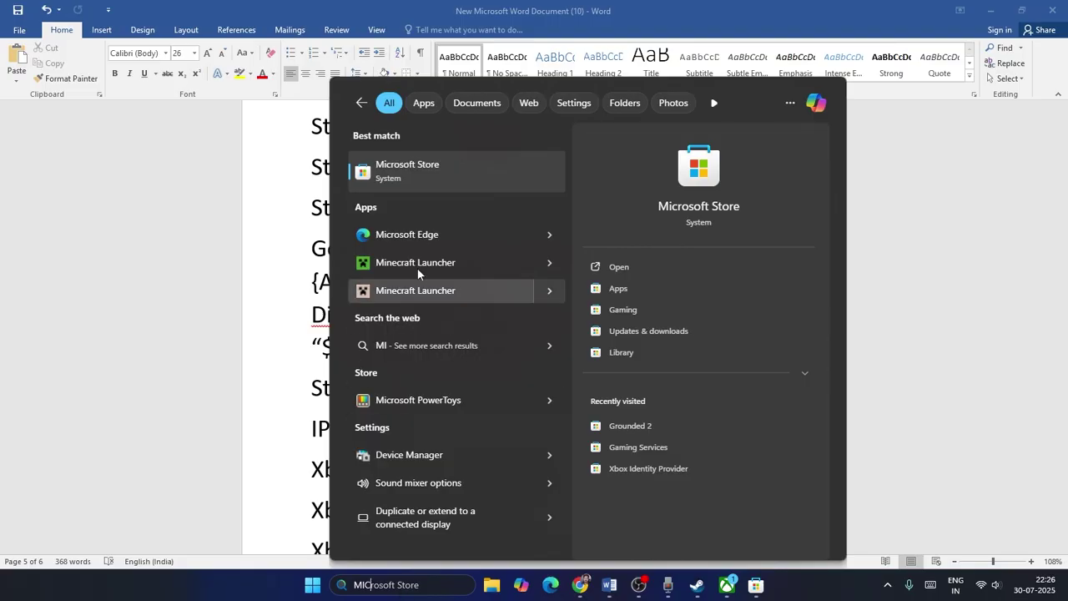
text(C)
right_click(417, 175)
click(473, 243)
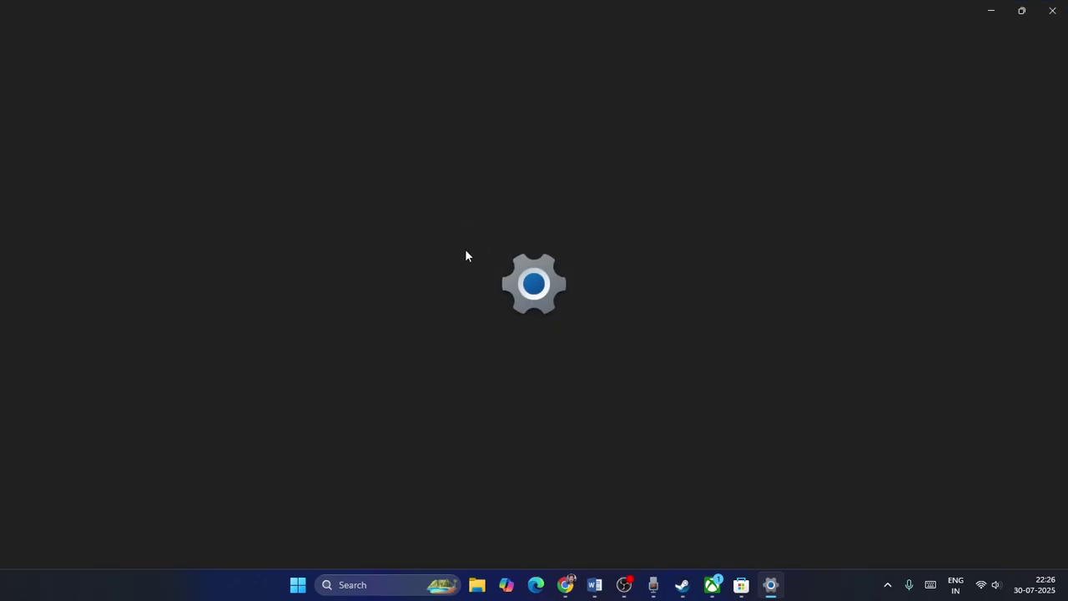
scroll(465, 255, down, 5)
Repair Microsoft Store, then reset it and confirm the reset.
click(350, 269)
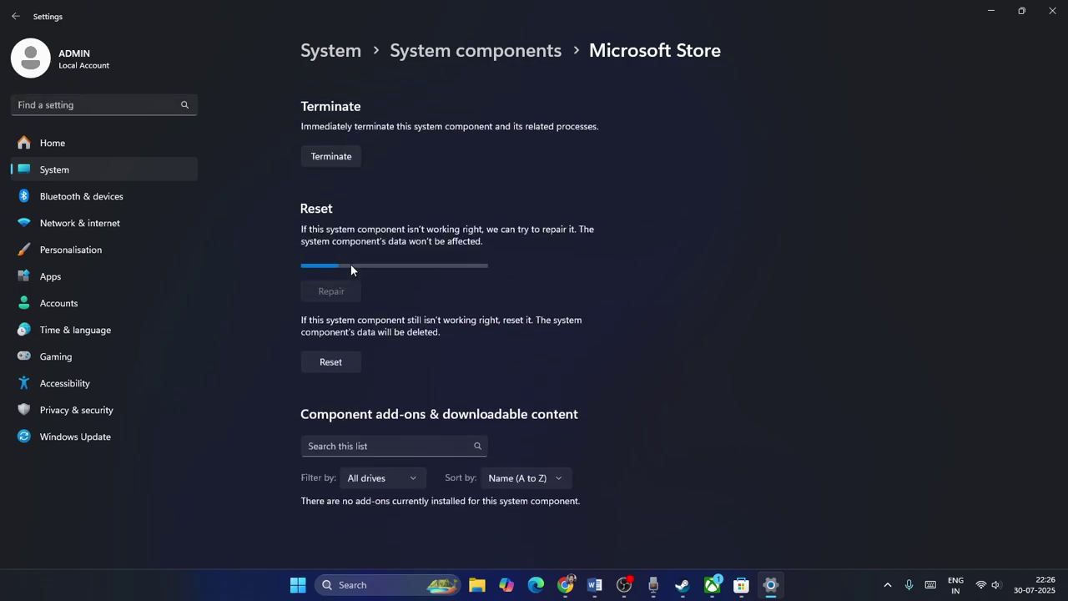
click(337, 348)
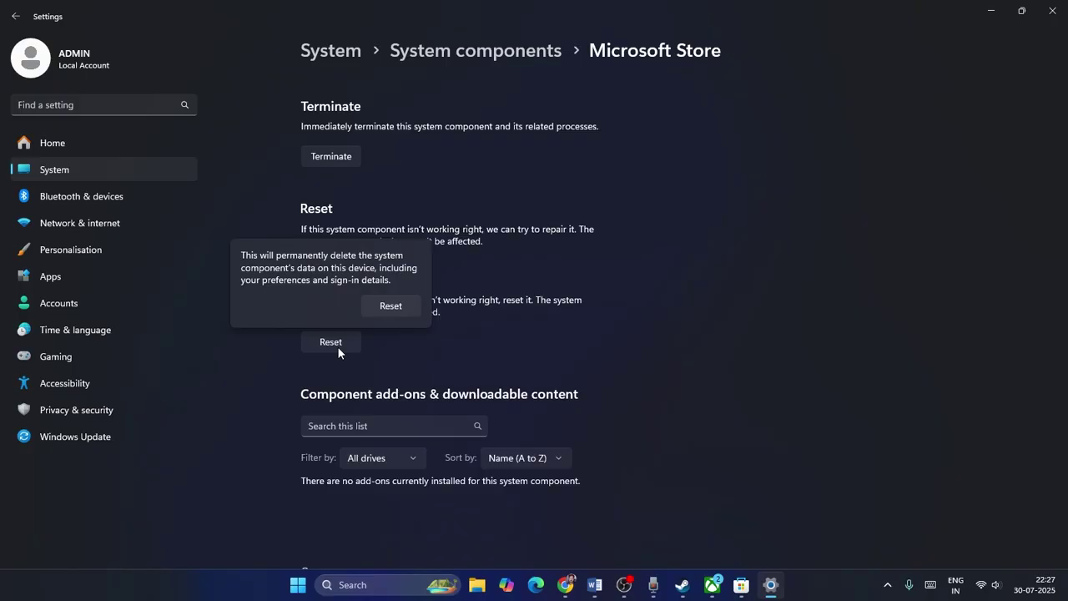
click(394, 304)
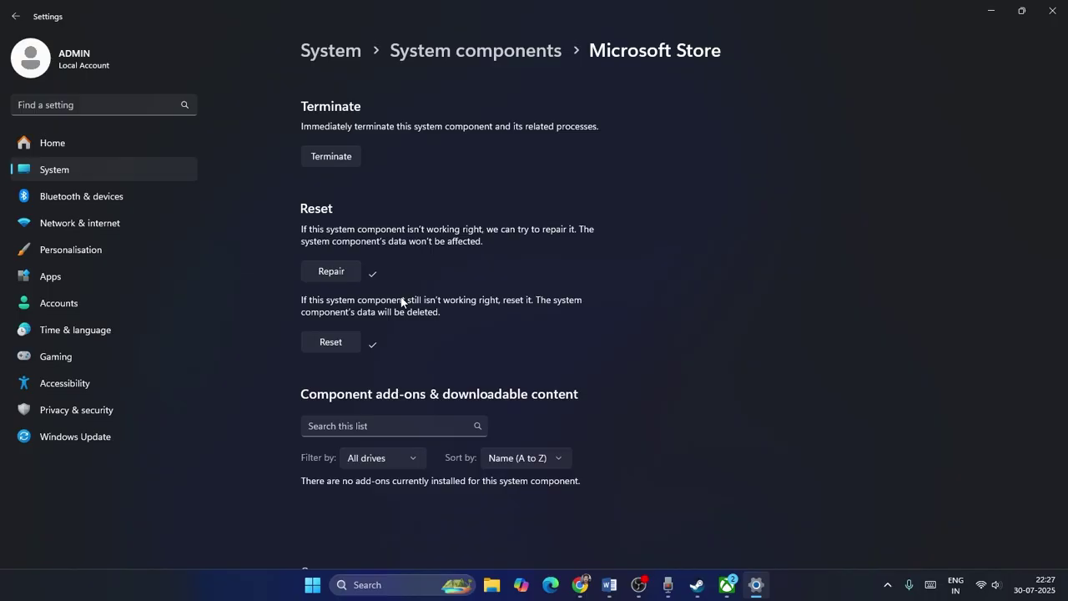
click(991, 10)
Relaunch Microsoft Store from search after its reset, then minimize it.
click(364, 585)
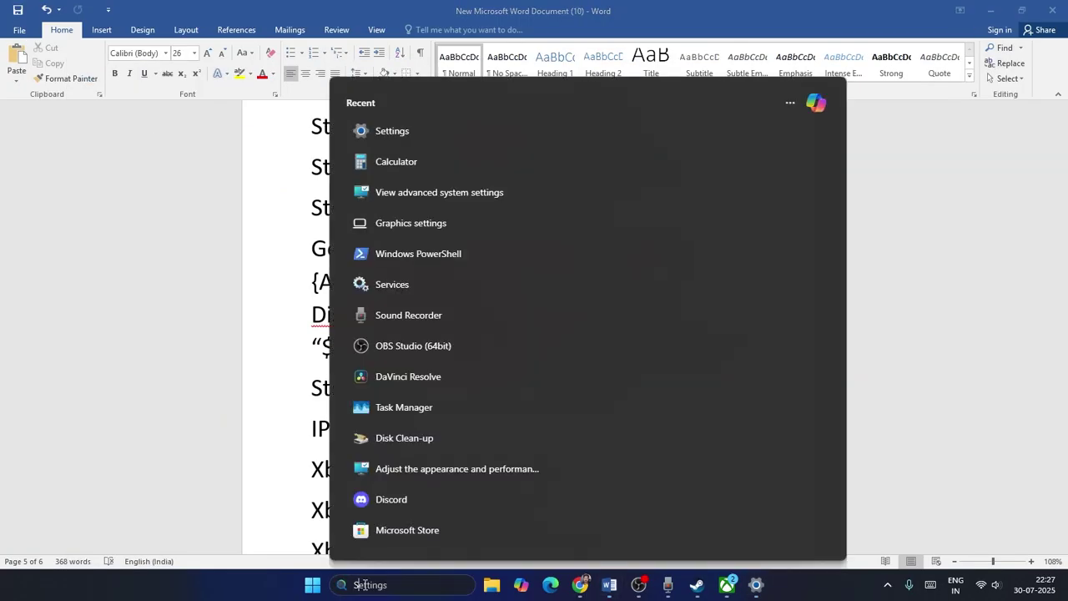
text(STORE)
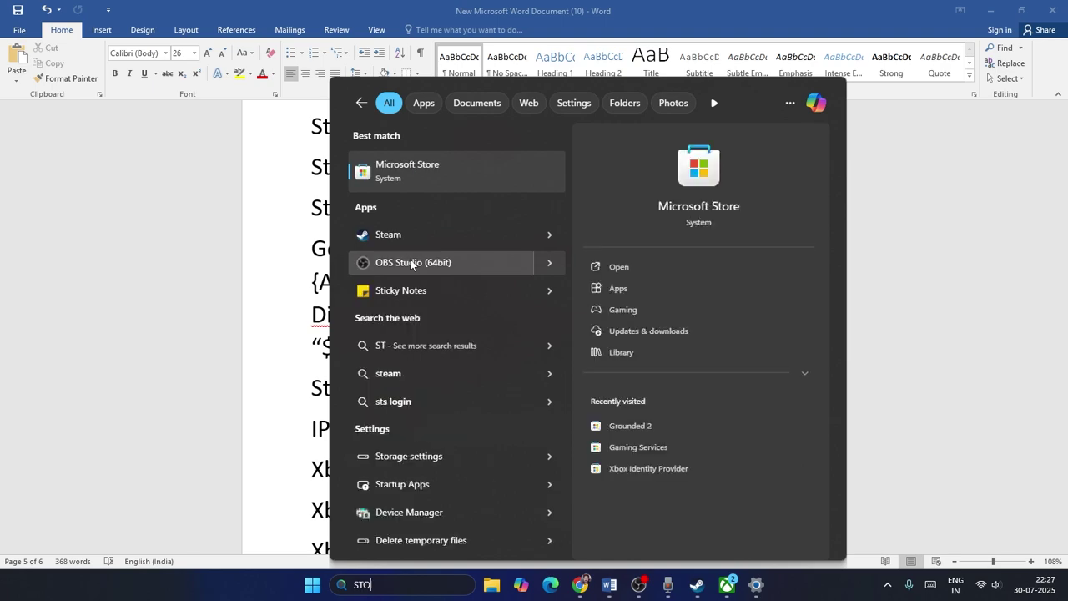
click(439, 167)
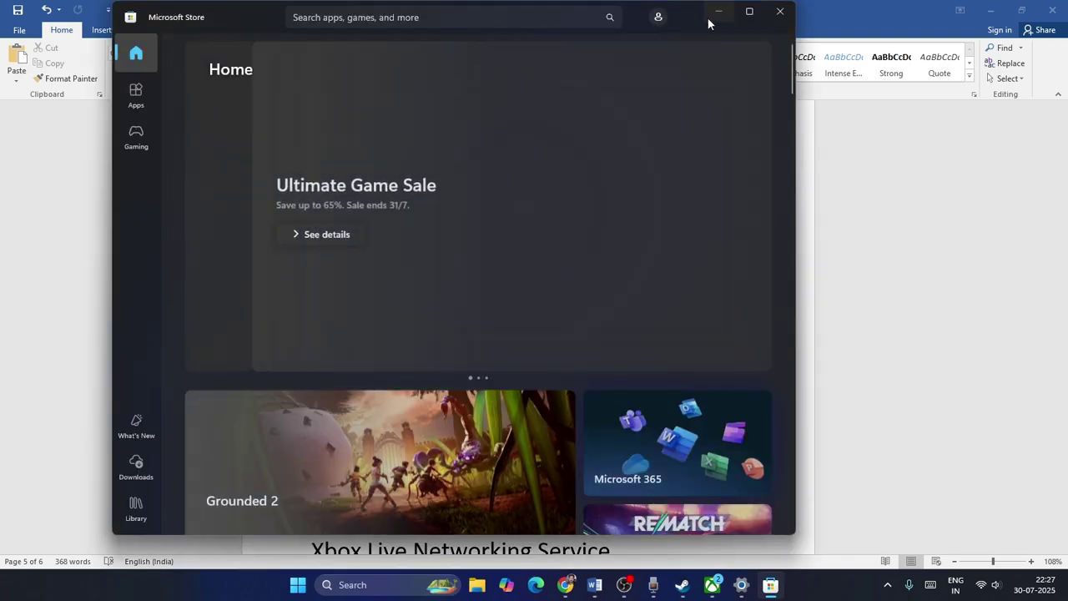
click(716, 13)
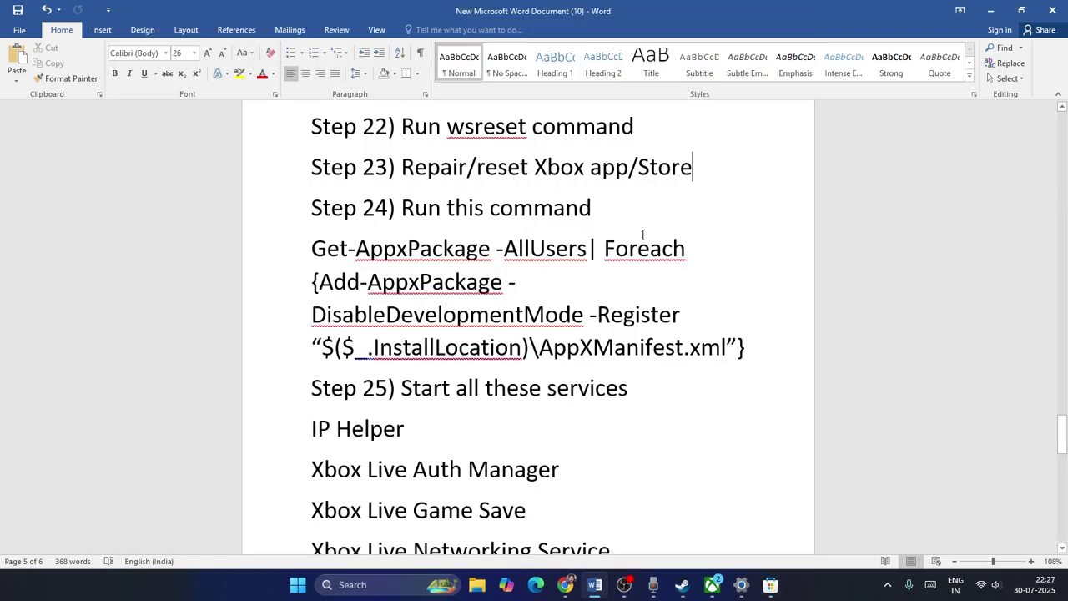
Copy the full Get-AppxPackage re-register command from Step 24 in the Word guide.
scroll(651, 238, down, 1)
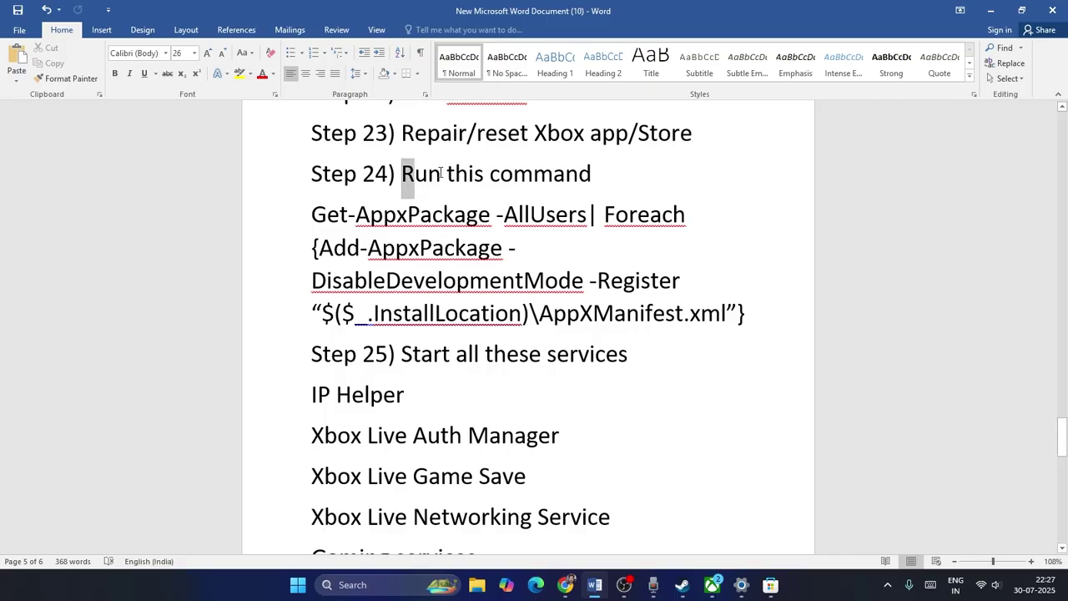
drag(401, 173, 606, 173)
click(609, 281)
drag(747, 315, 310, 214)
right_click(345, 233)
click(367, 258)
click(990, 10)
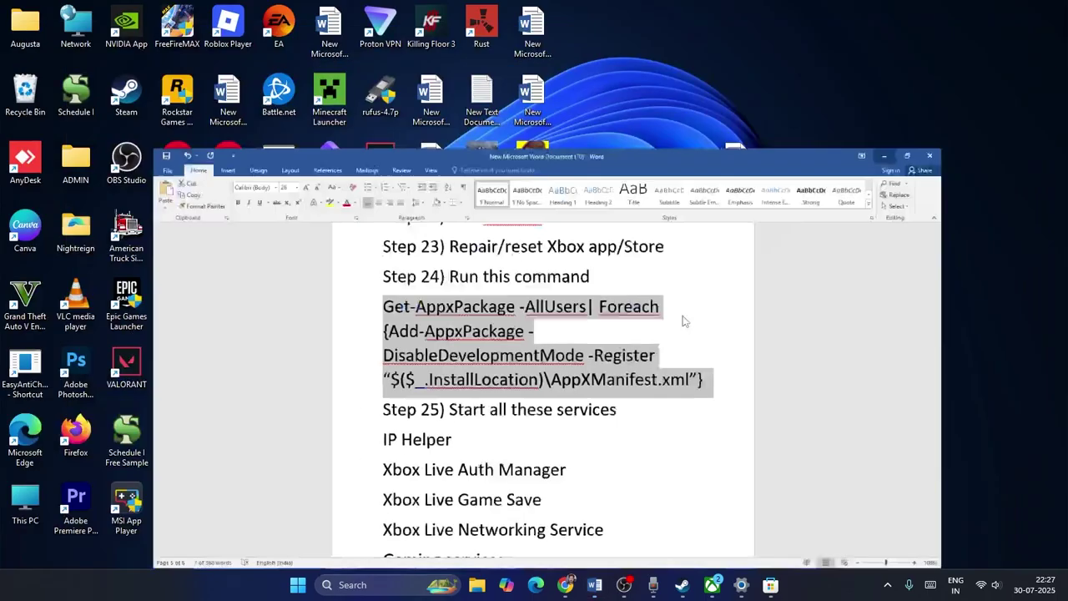
Run the Get-AppxPackage re-register command in an administrator PowerShell, then minimize the window.
click(369, 584)
text(POWERSHELL)
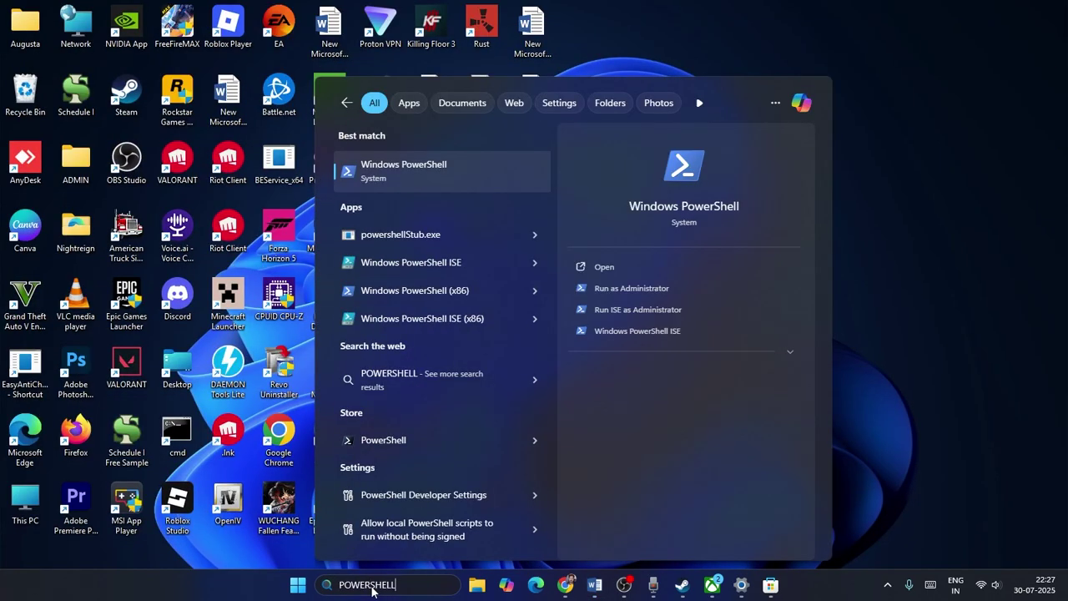
click(630, 289)
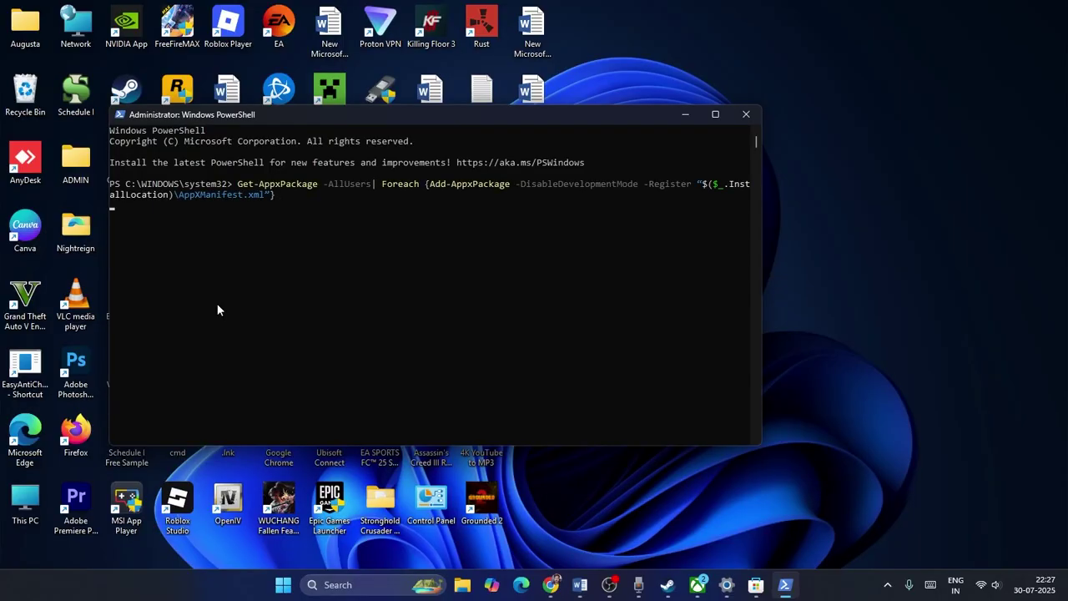
click(714, 116)
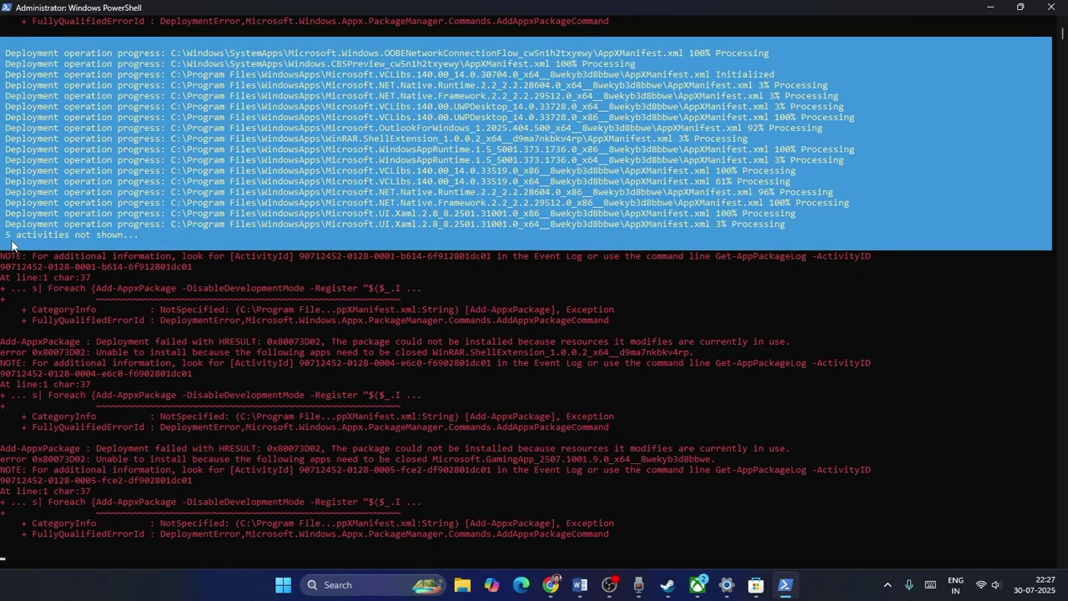
click(989, 7)
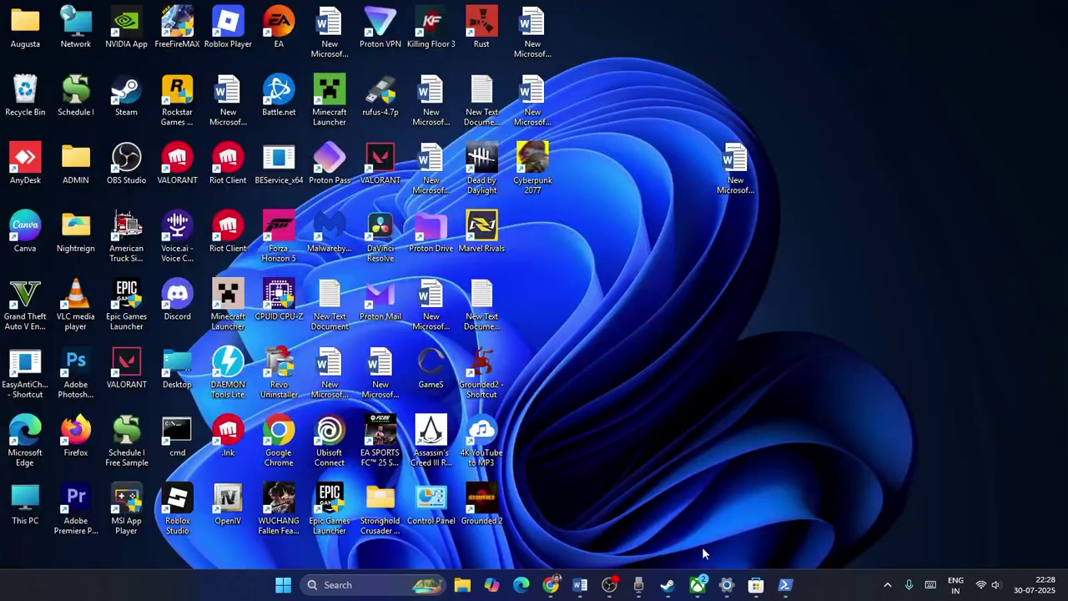